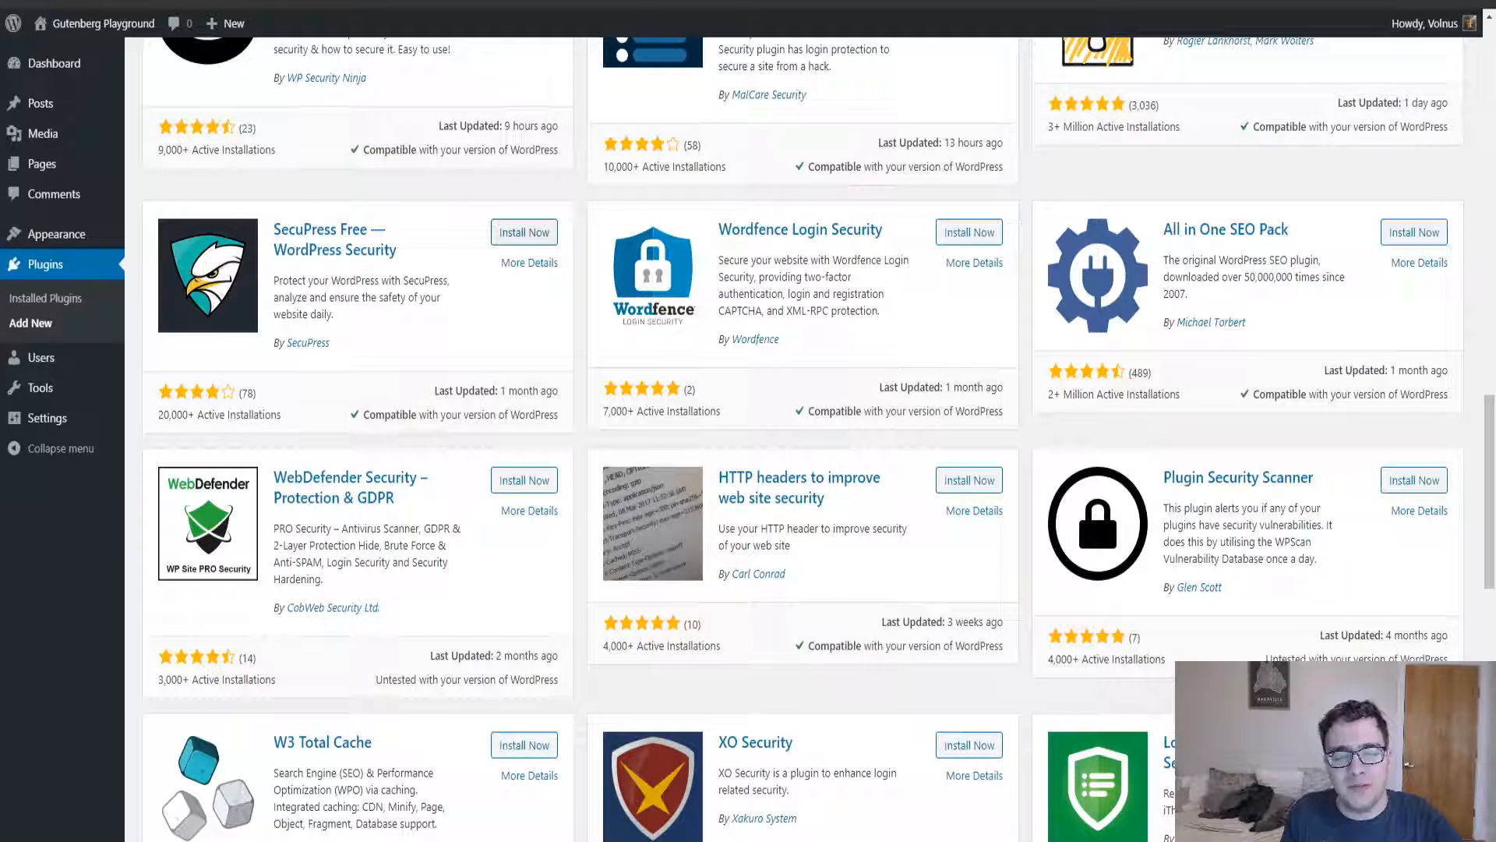
# - Install and activate the SecuPress Free — WordPress Security plugin
pyautogui.click(538, 237)
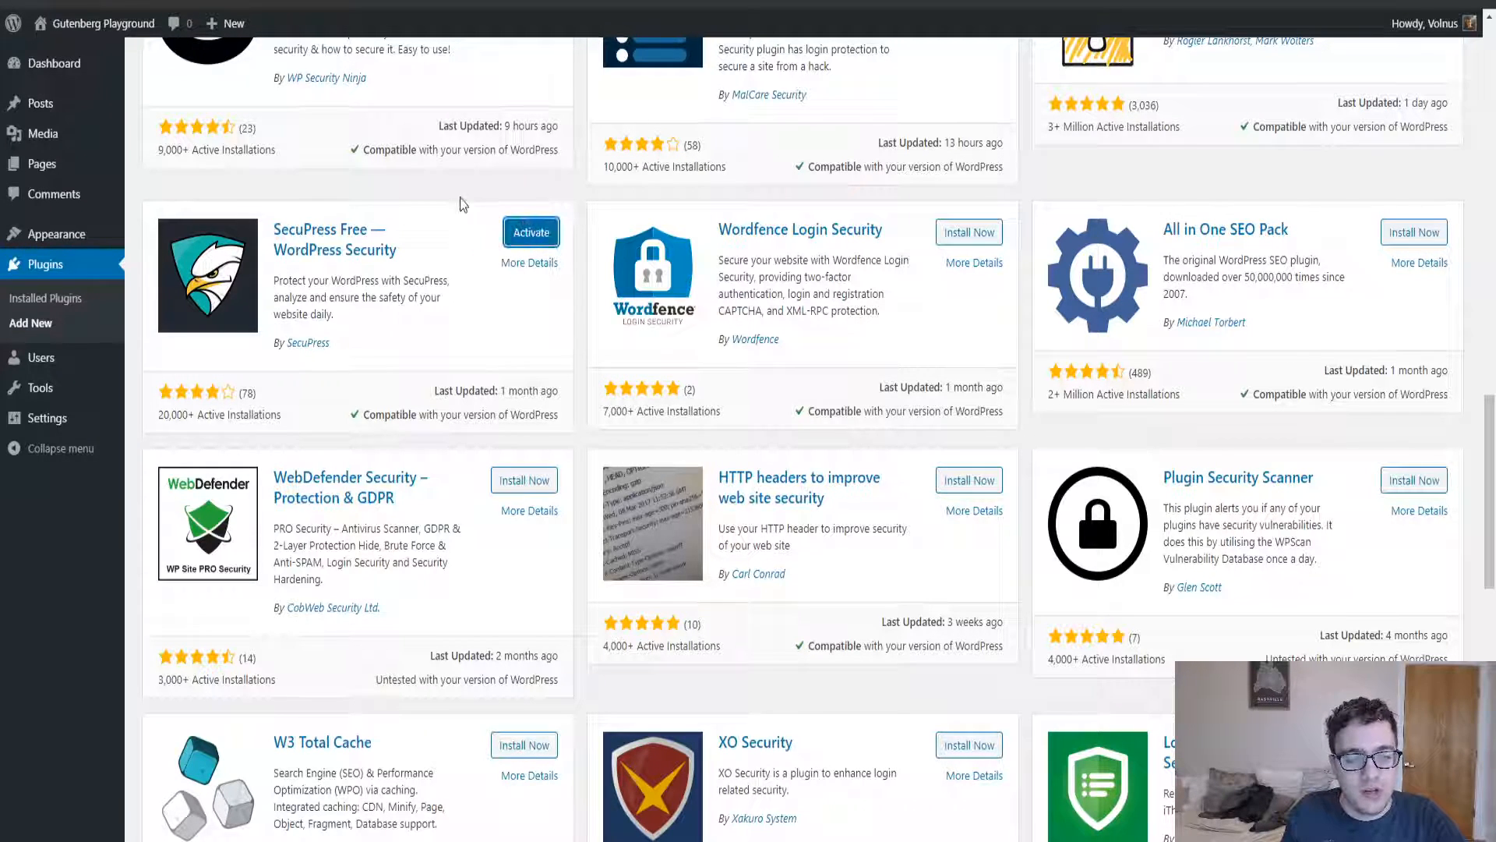
pyautogui.scroll(8, 423, 426)
pyautogui.scroll(13, 424, 425)
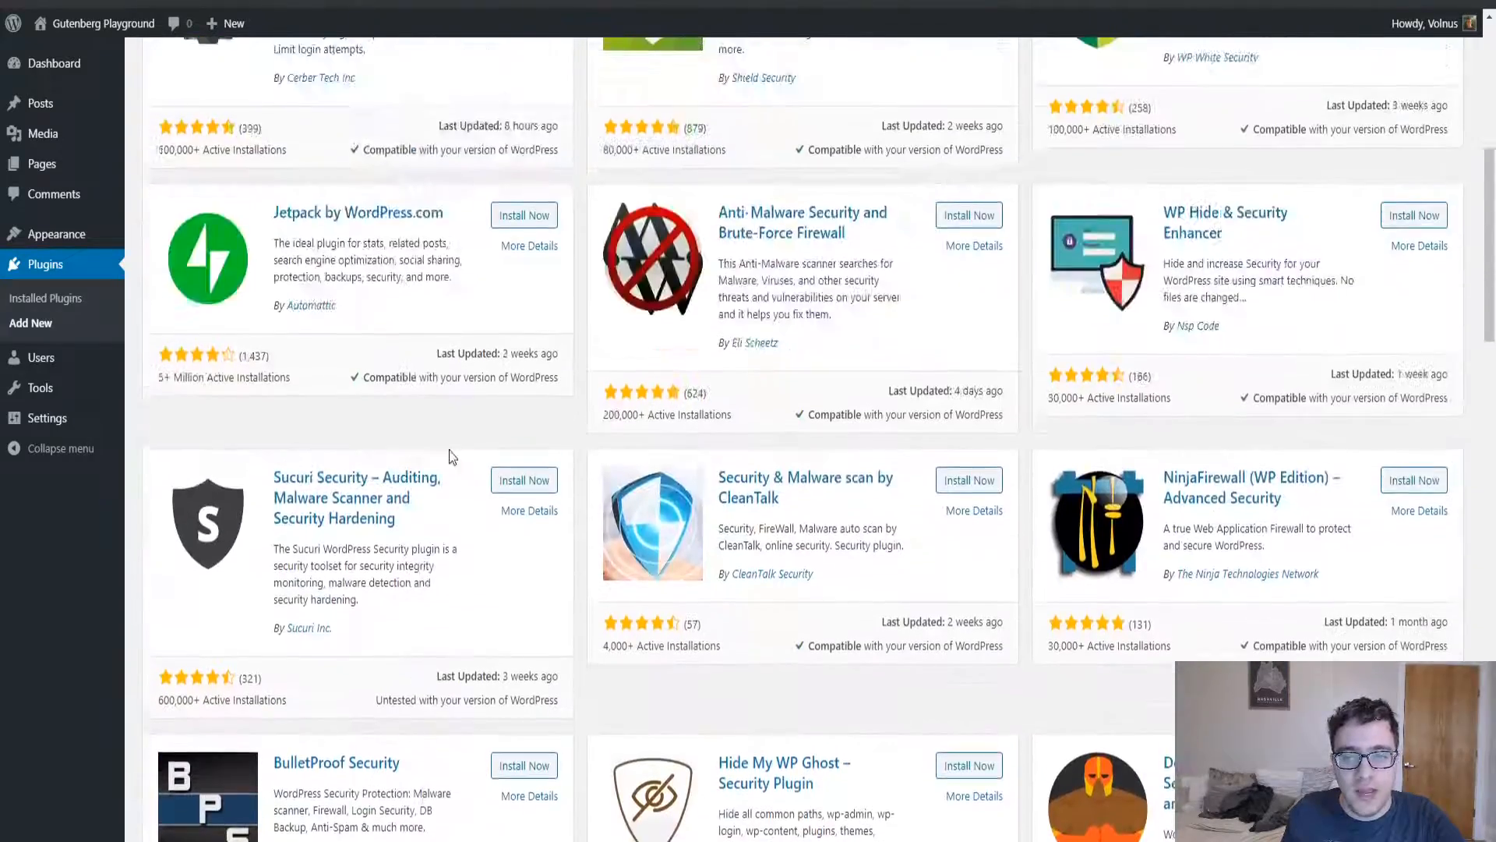
pyautogui.scroll(-6, 503, 360)
pyautogui.scroll(-11, 503, 360)
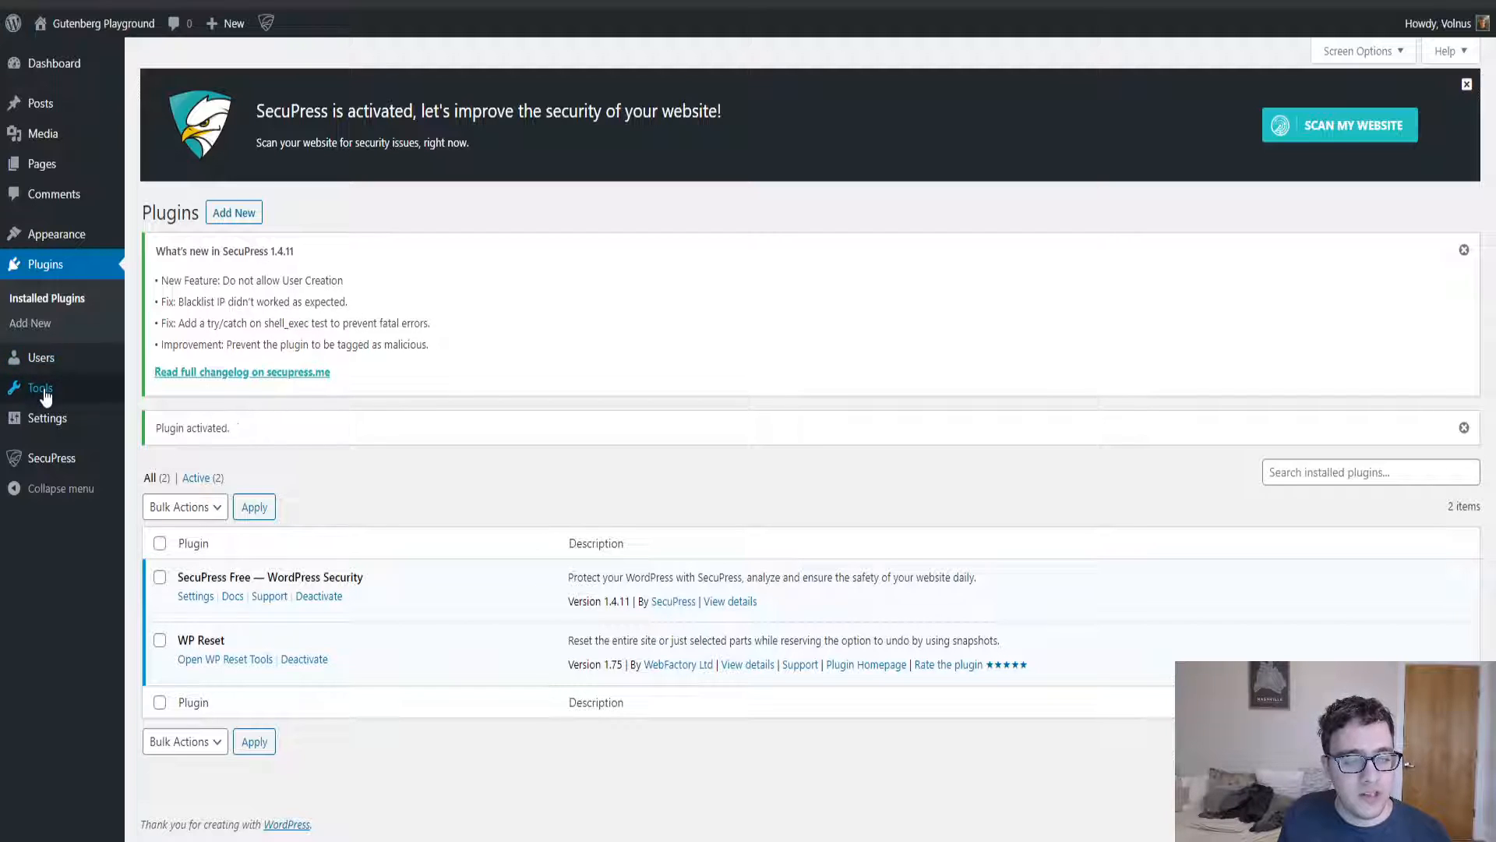
# - Open the SecuPress scanner page and launch the first security scan of the website
pyautogui.moveTo(54, 460)
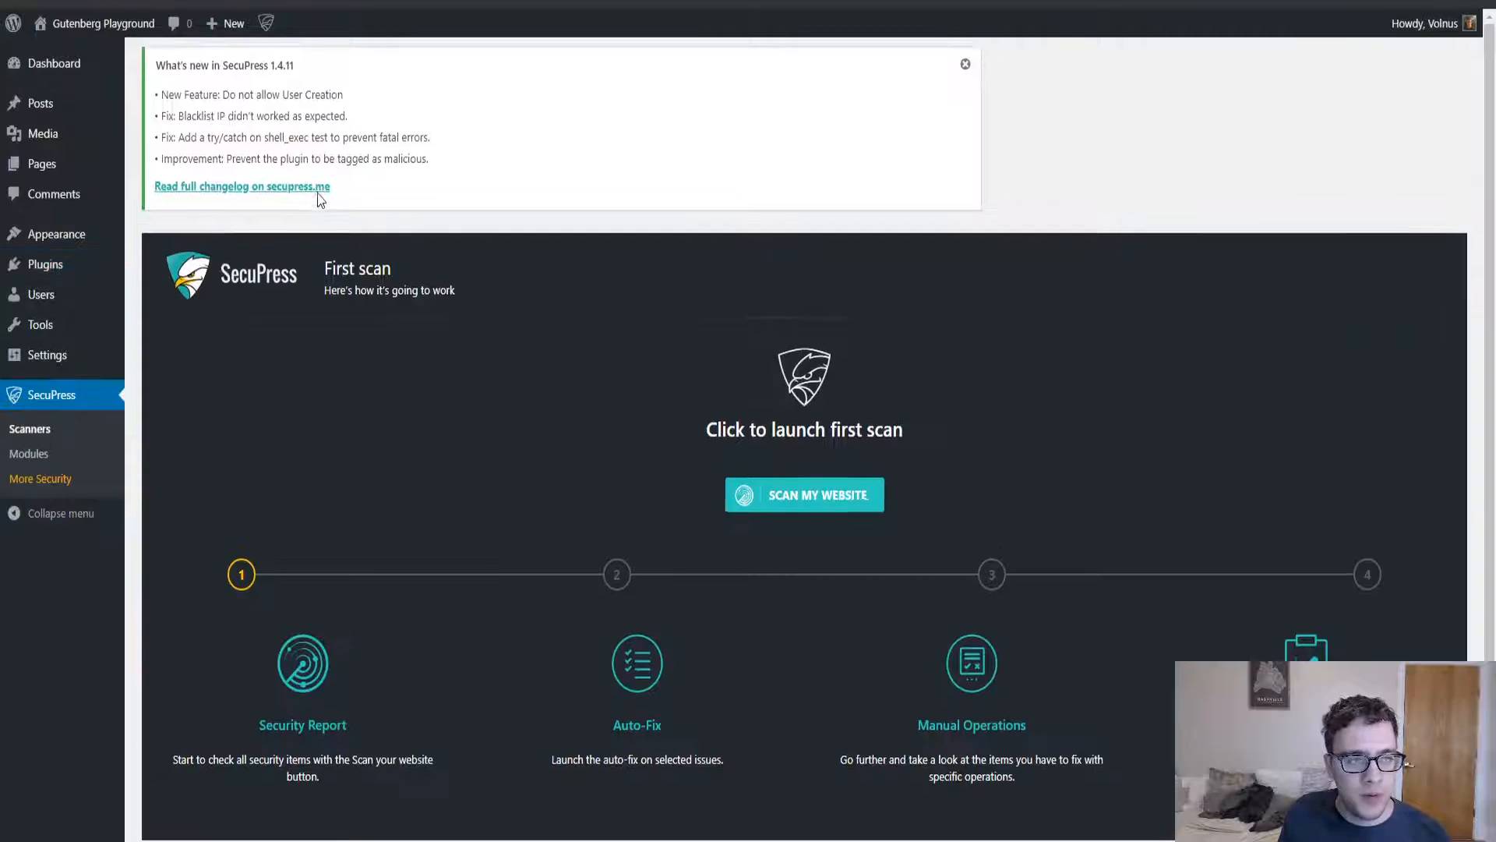
pyautogui.scroll(-1, 854, 494)
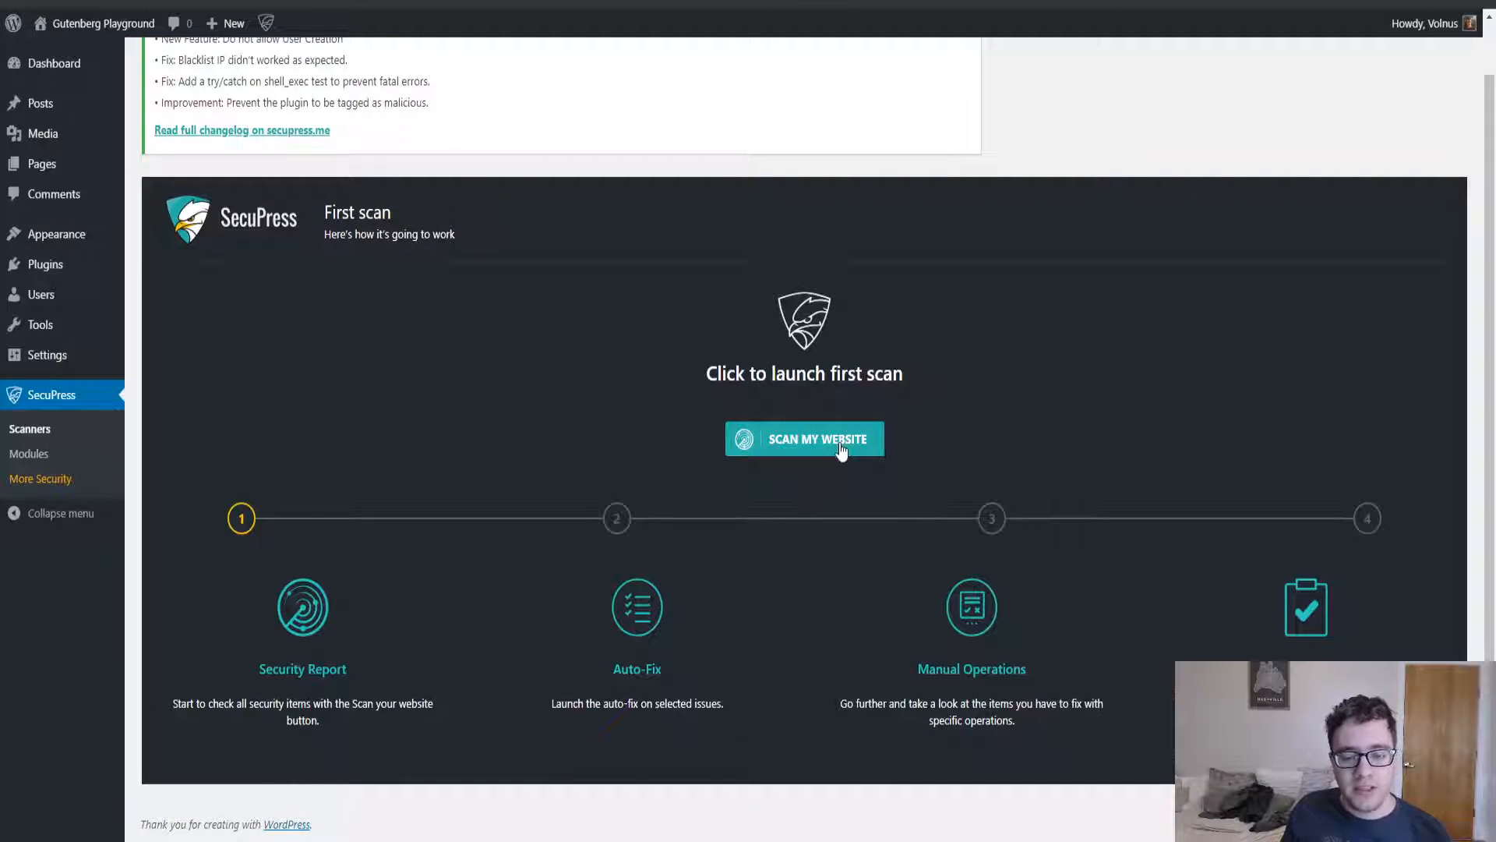
pyautogui.click(841, 448)
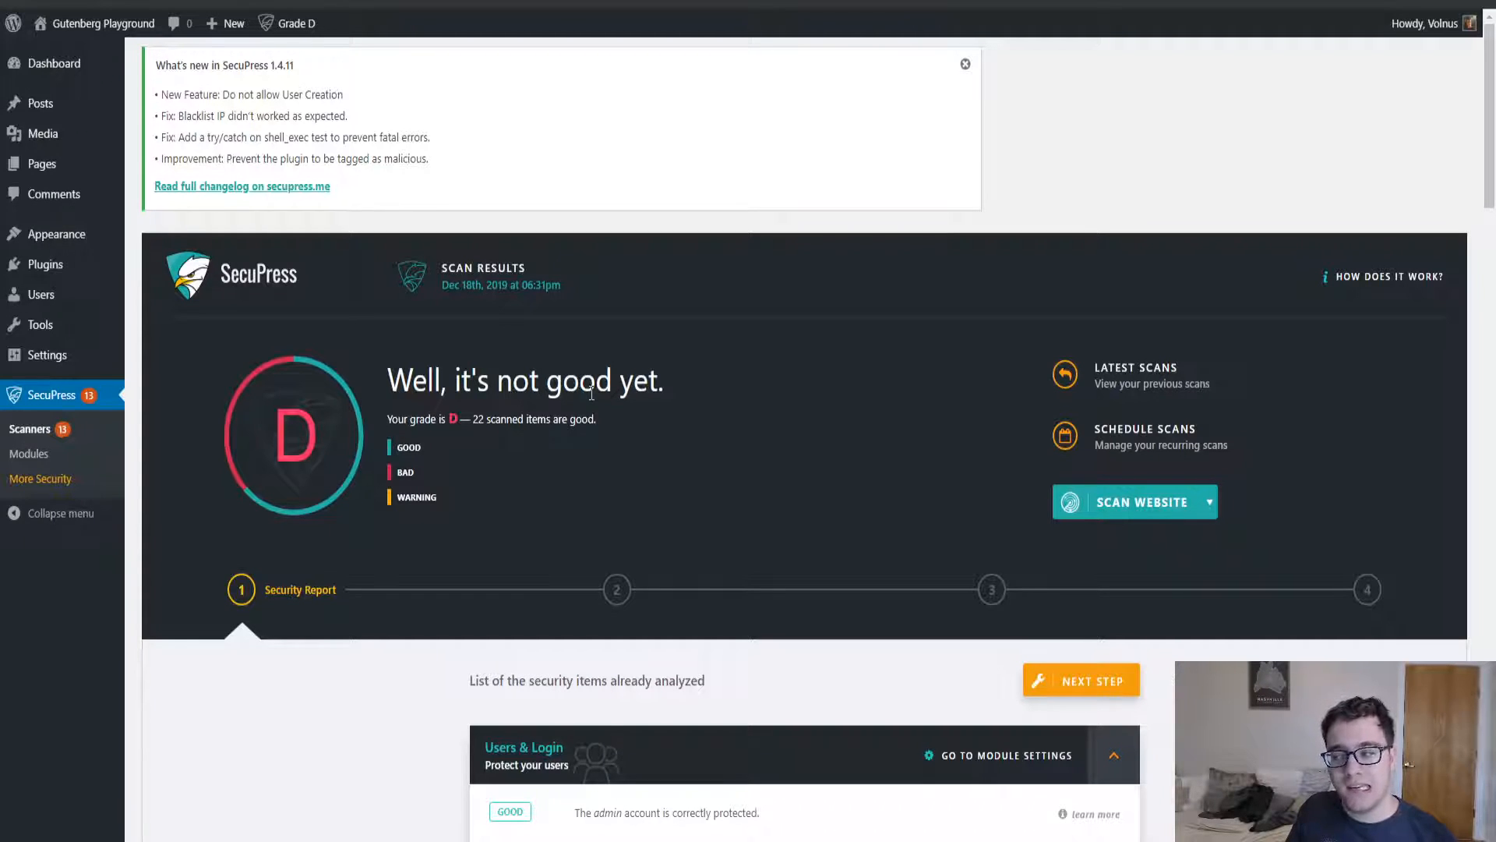
# - Read the explanation of the admin account check in the Users & Login section of the security report
pyautogui.scroll(-3, 593, 406)
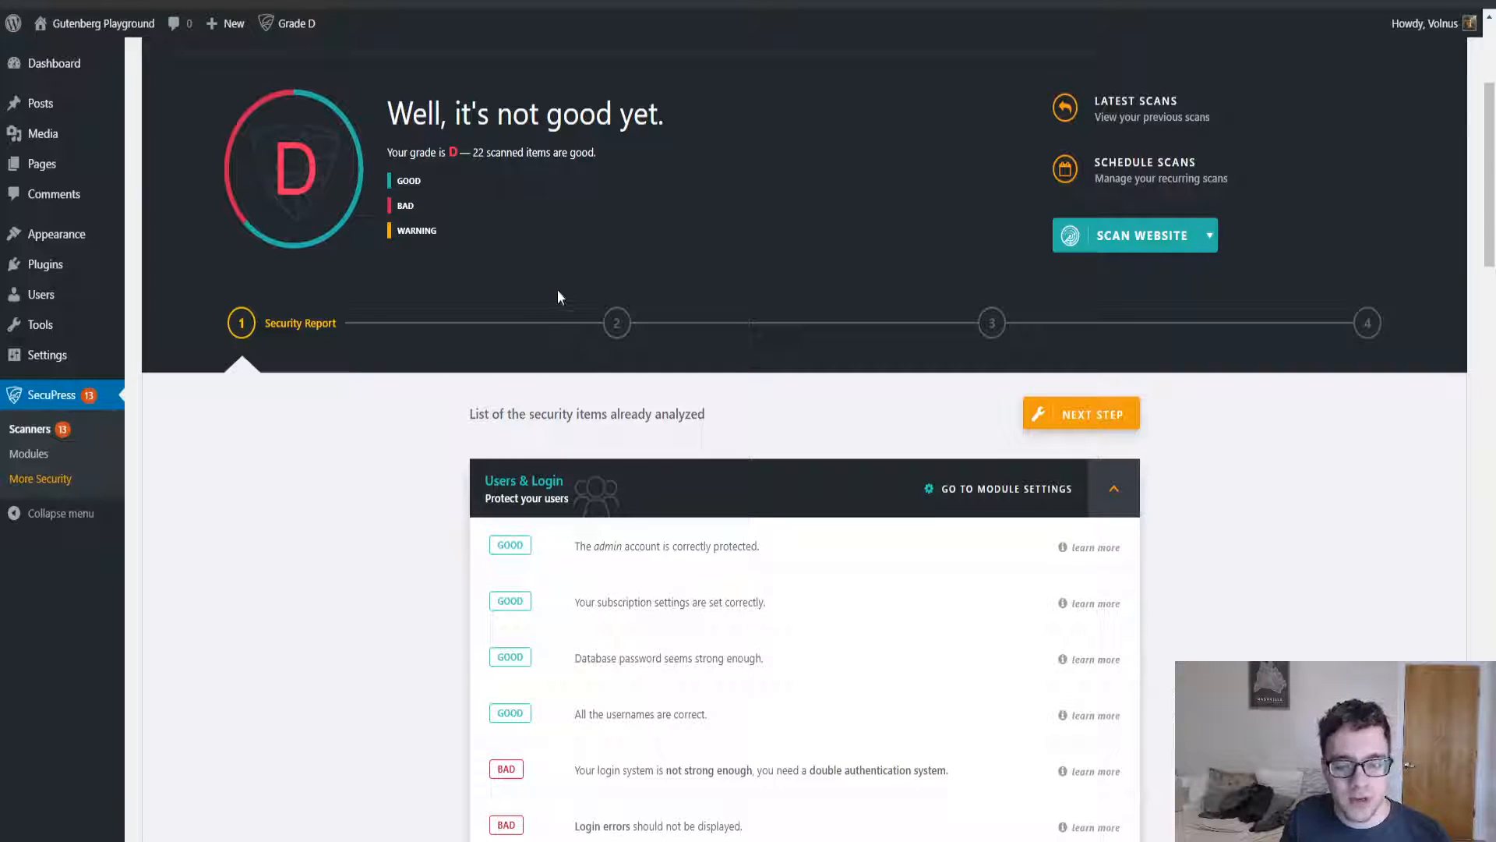
pyautogui.scroll(-3, 558, 289)
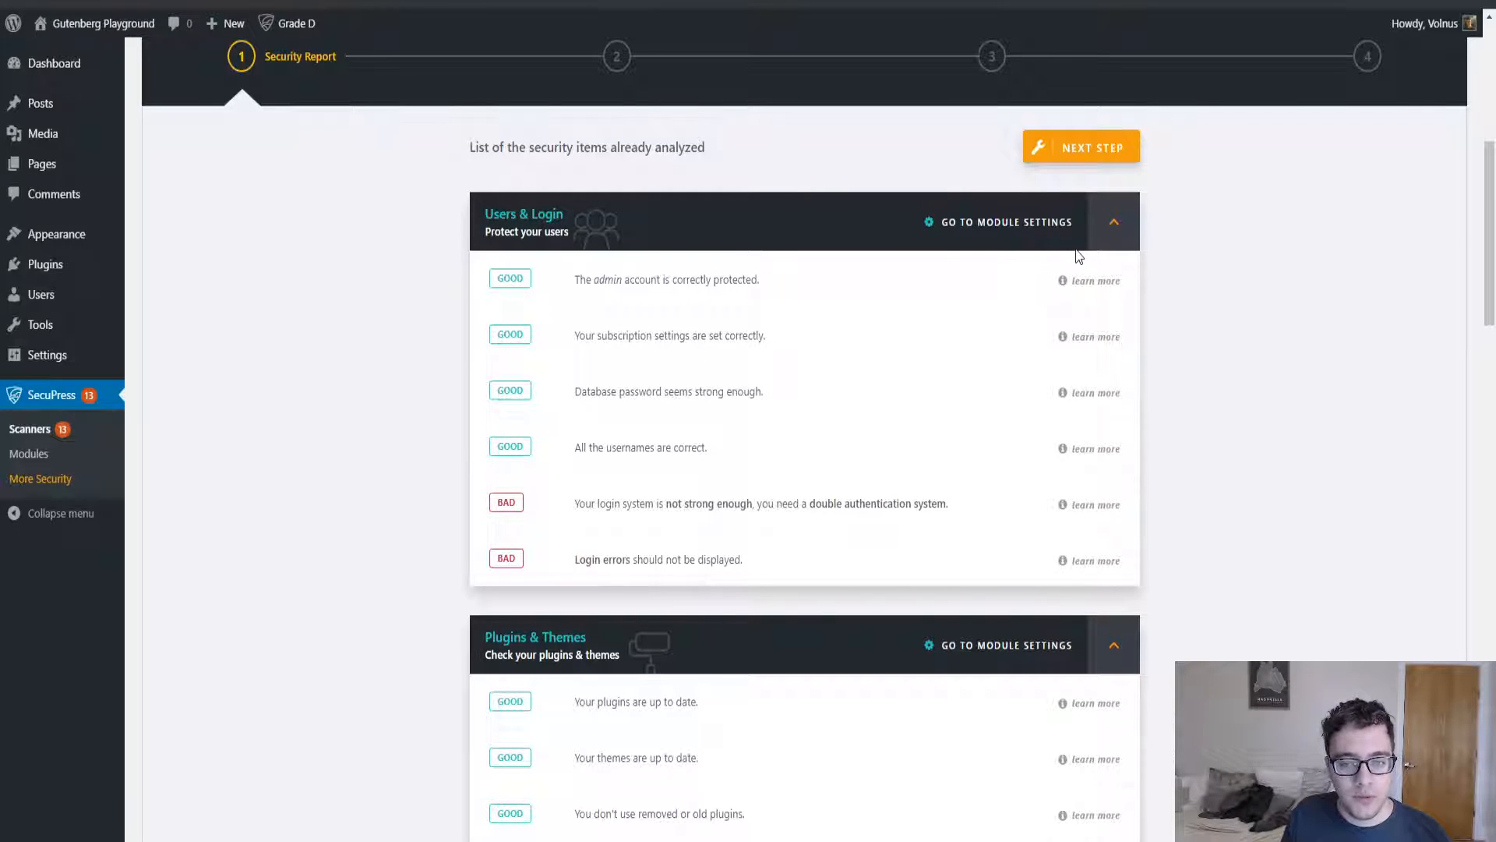
pyautogui.click(1108, 287)
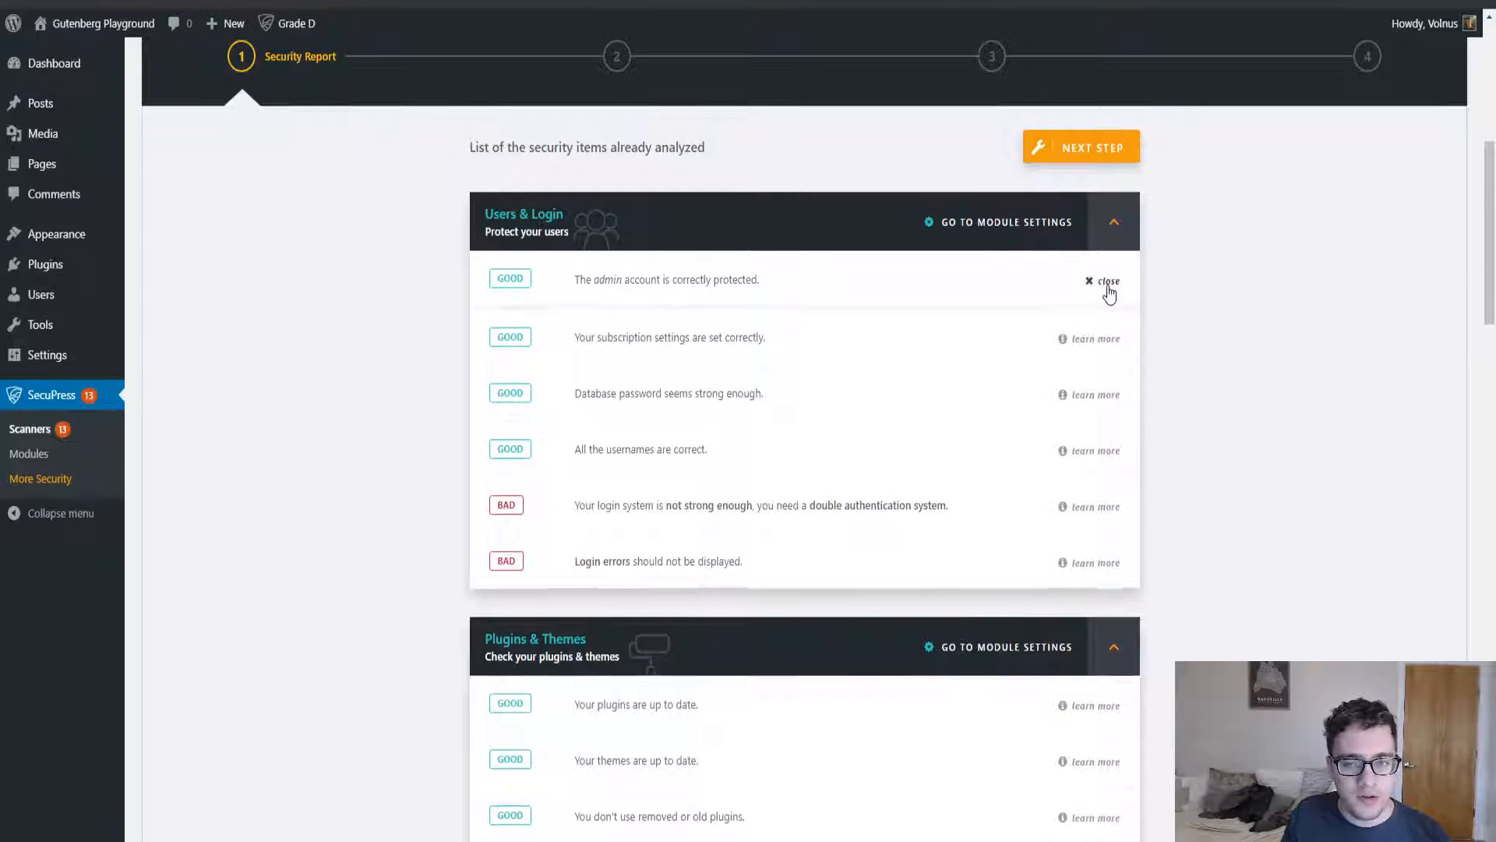
pyautogui.tripleClick(641, 350)
pyautogui.doubleClick(643, 350)
pyautogui.click(705, 350)
pyautogui.tripleClick(706, 350)
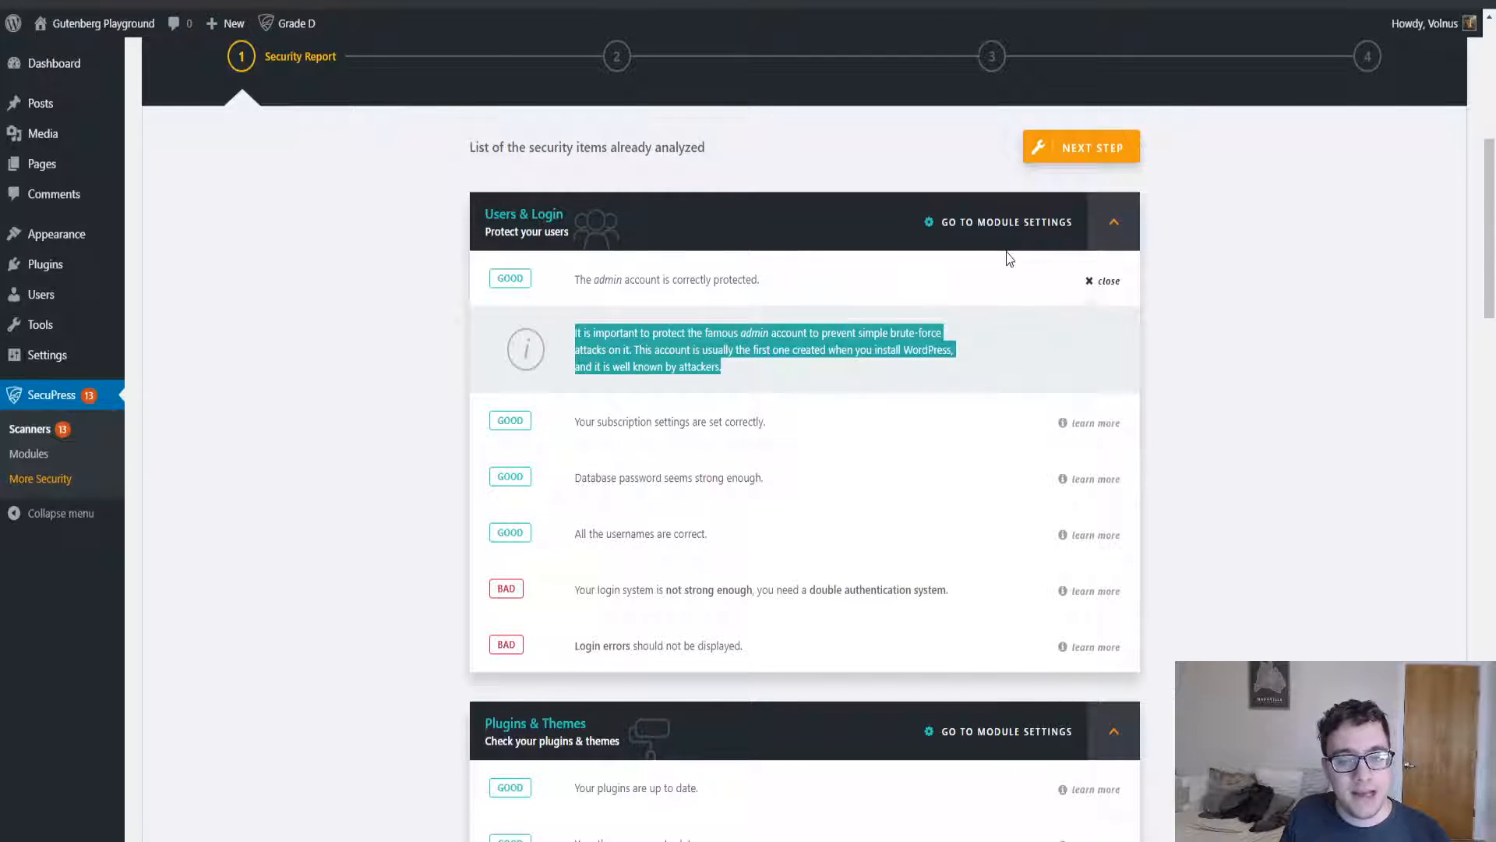
pyautogui.click(1098, 281)
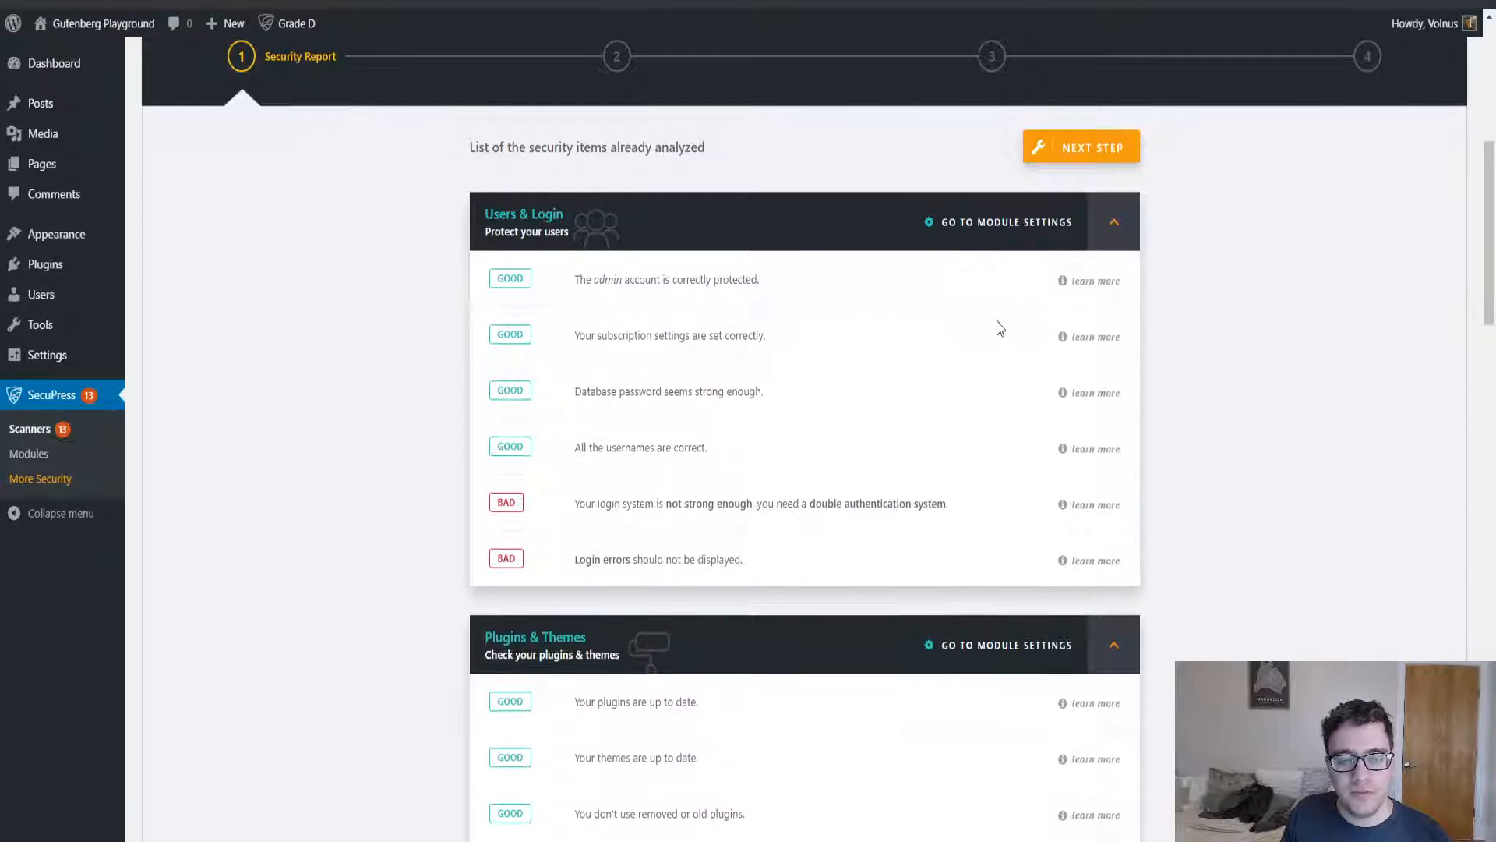
# - Read the explanation of the subscription settings check, then collapse it
pyautogui.scroll(-2, 849, 346)
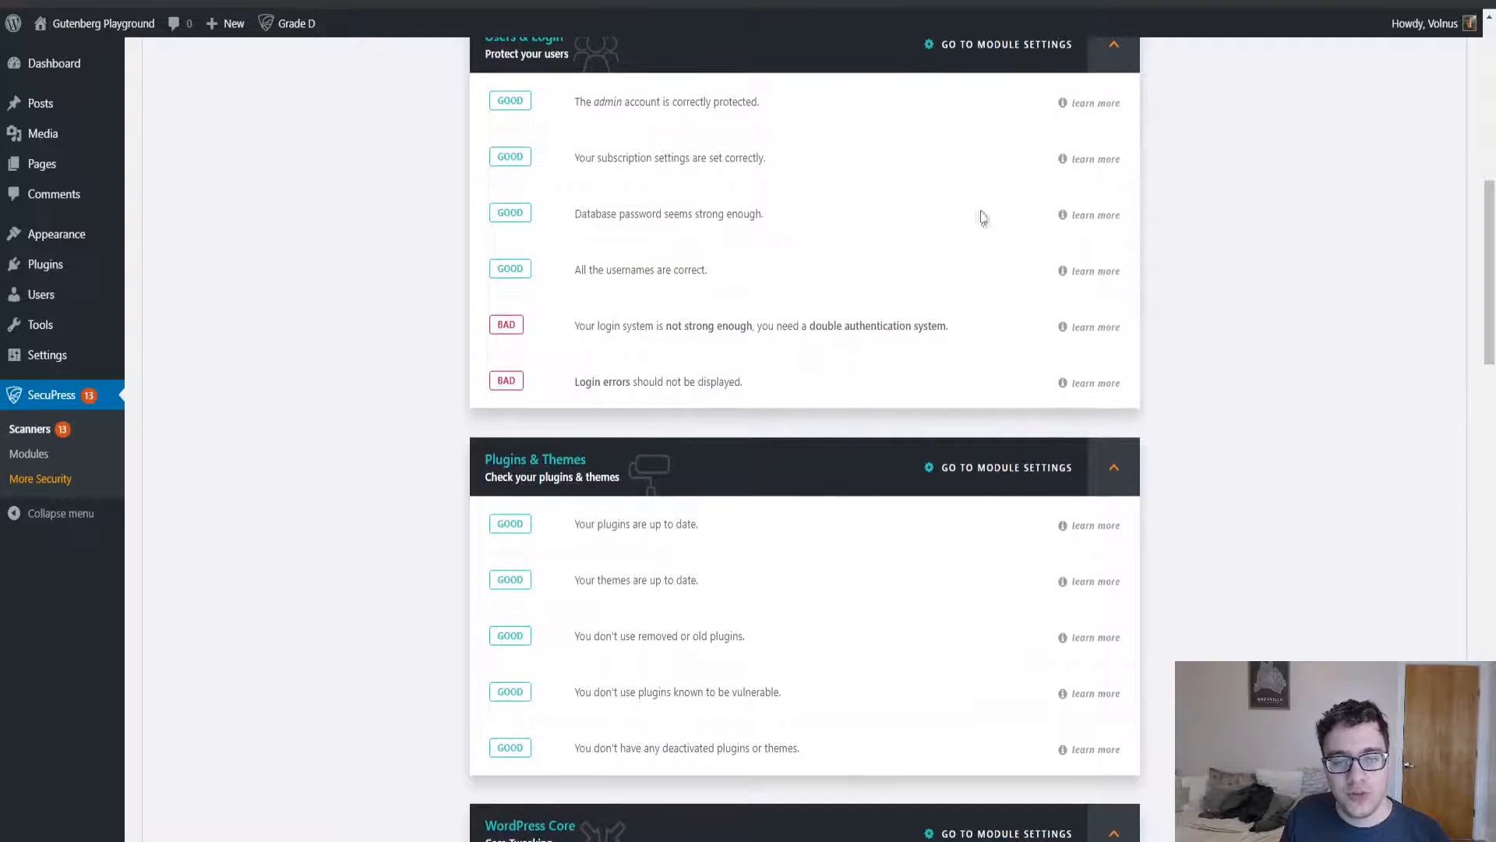
pyautogui.click(1083, 159)
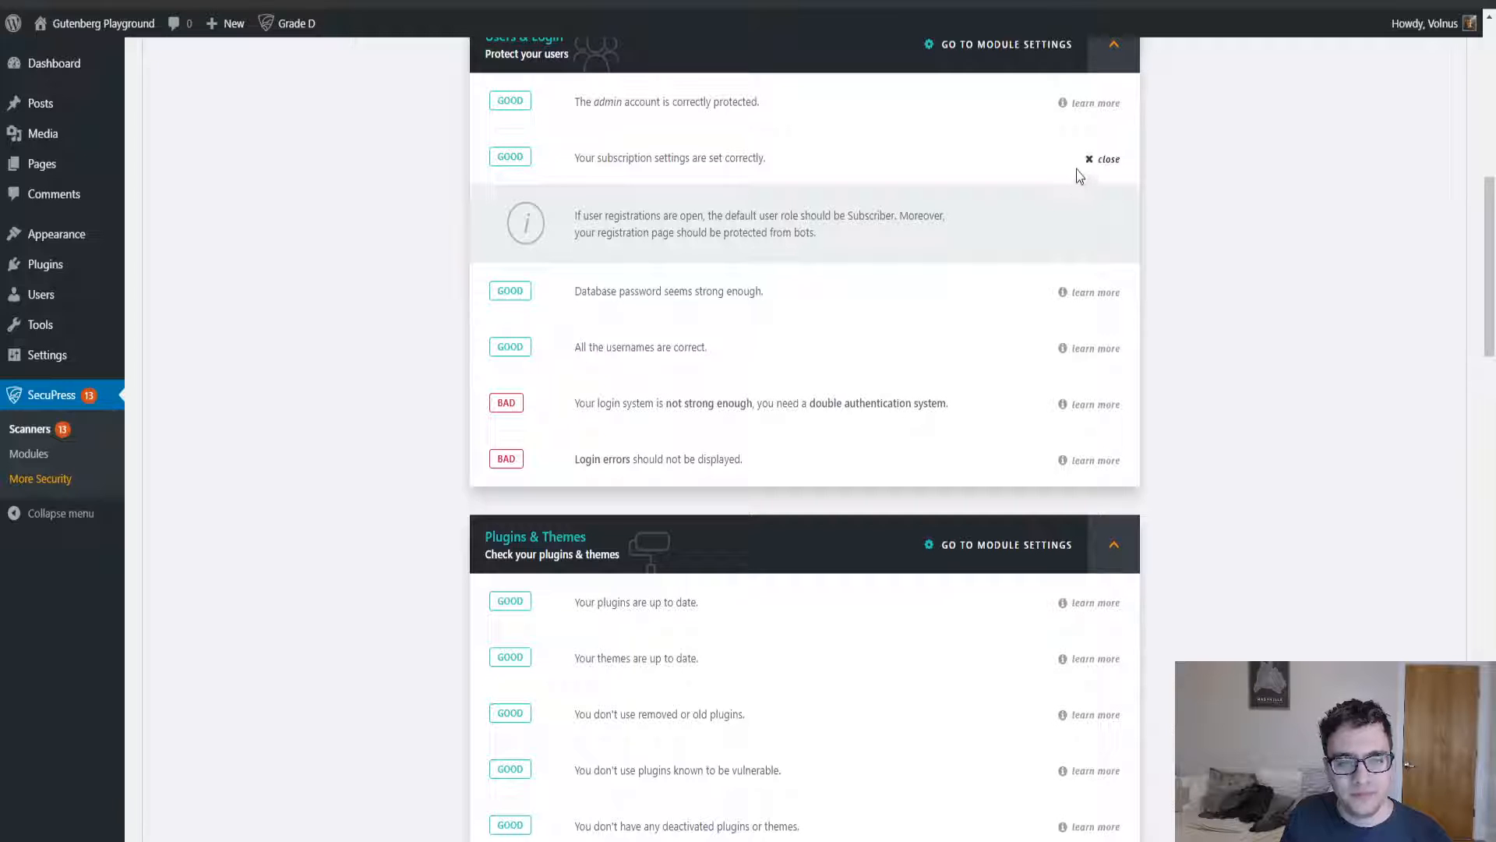
pyautogui.tripleClick(727, 231)
pyautogui.click(728, 231)
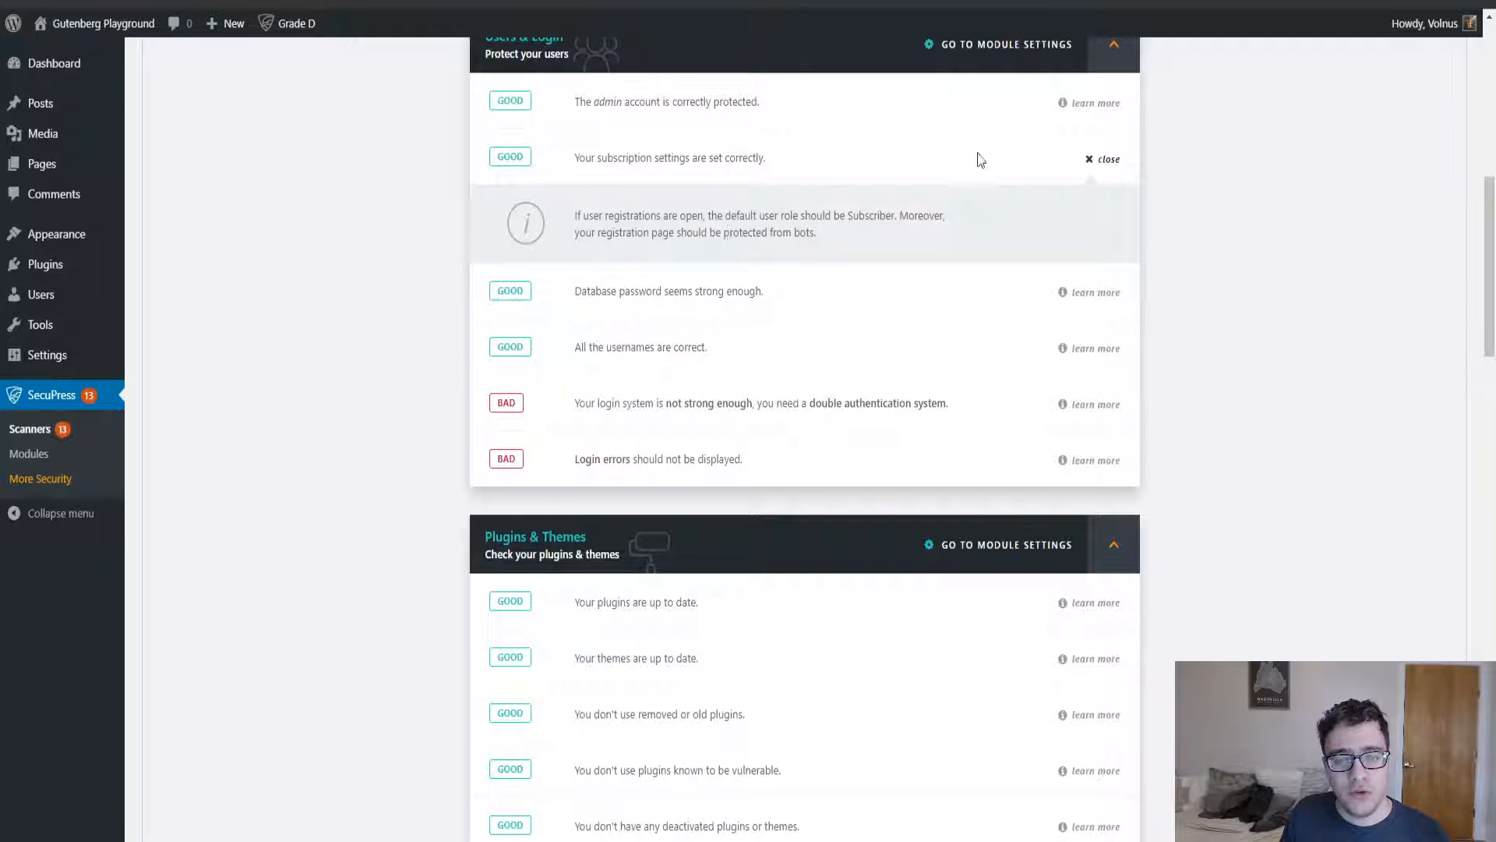
pyautogui.click(1106, 162)
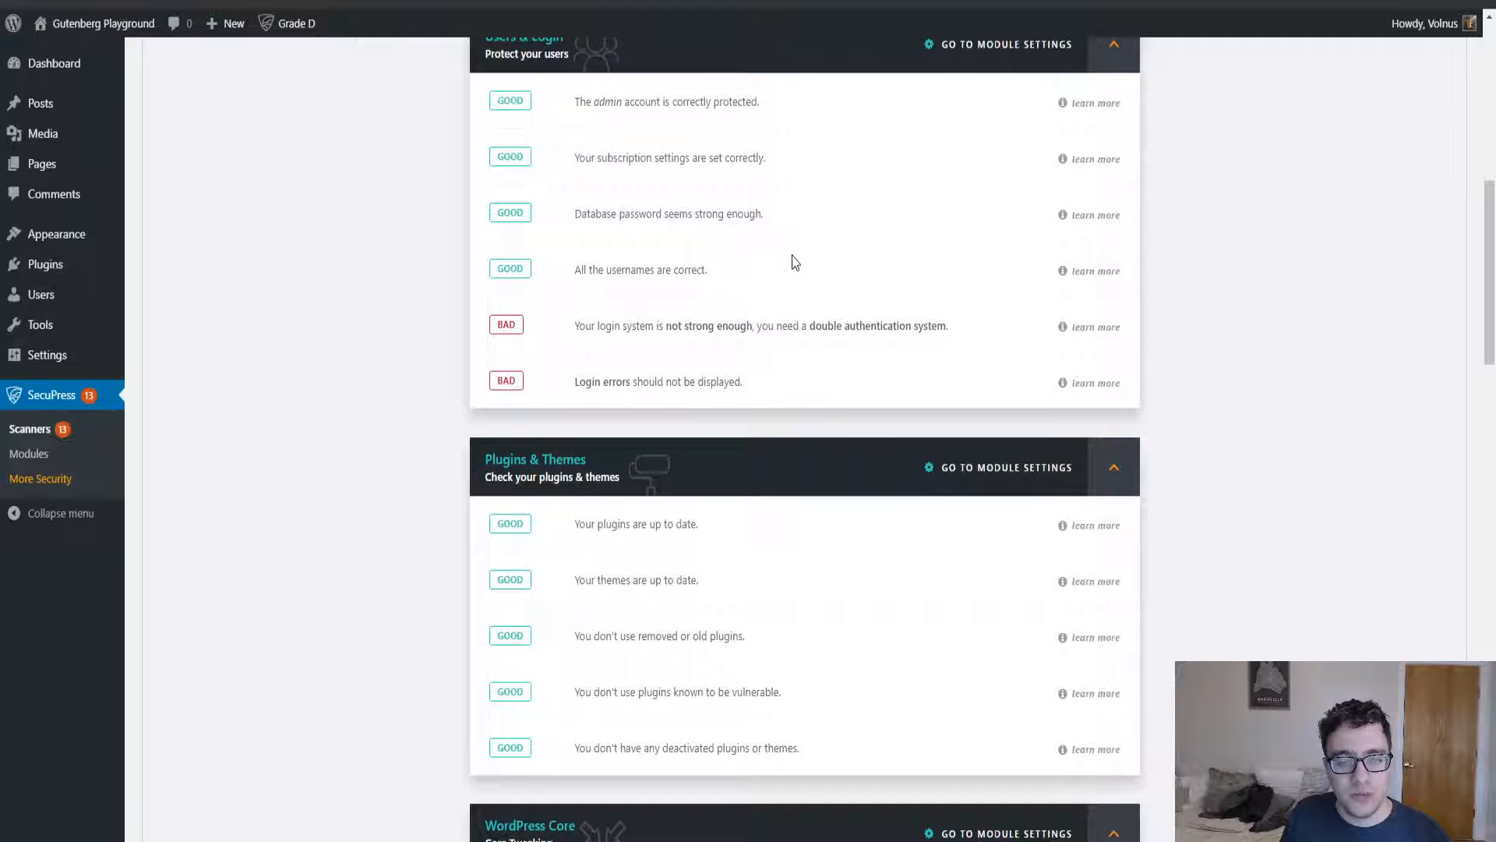
# - Read the explanations of the double authentication and login errors checks under Users & Login
pyautogui.scroll(-3, 789, 249)
pyautogui.scroll(1, 792, 258)
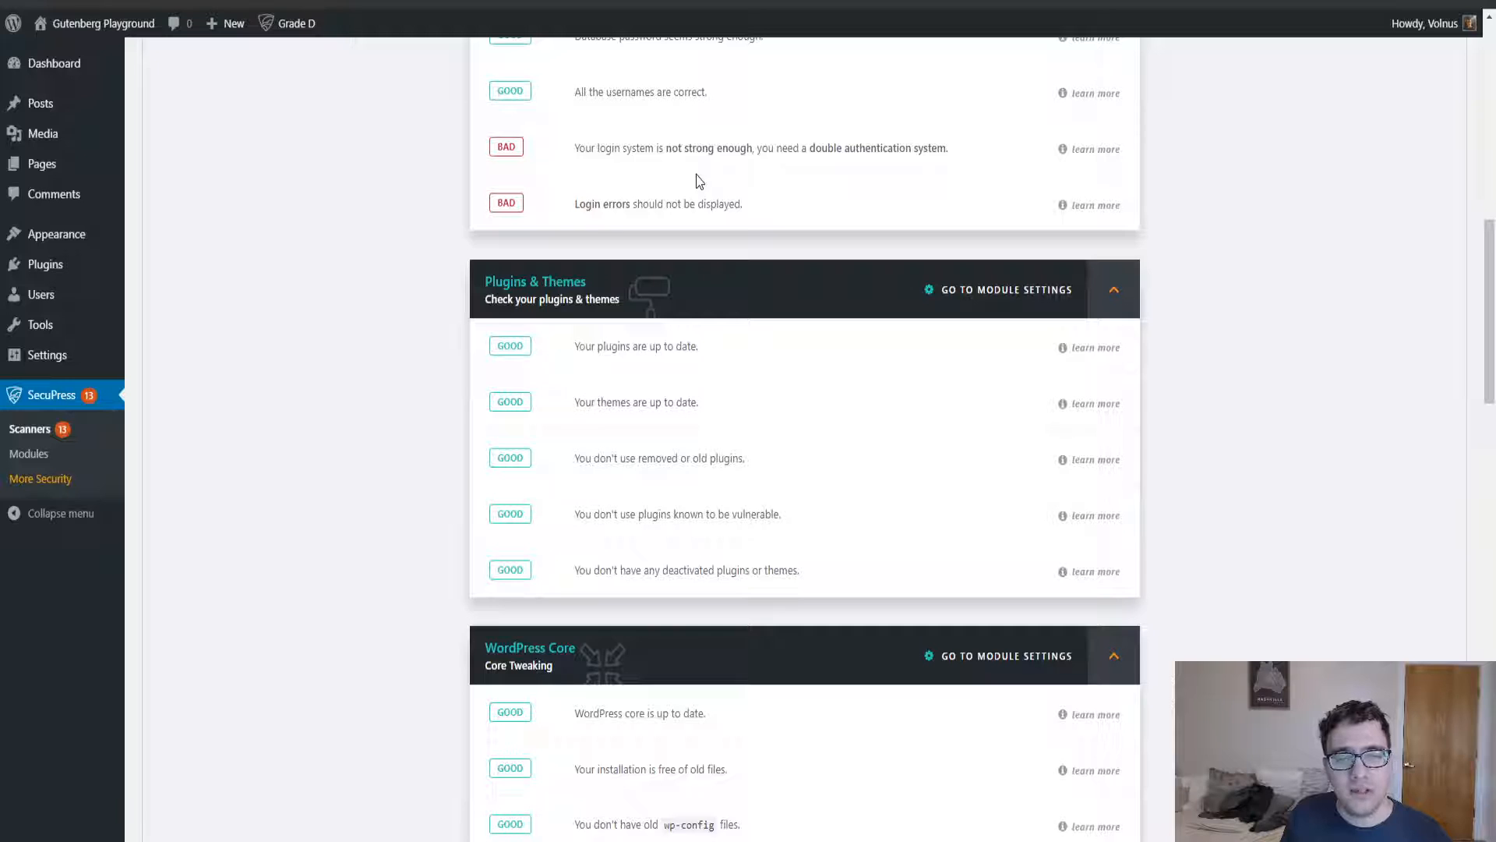
pyautogui.click(1089, 151)
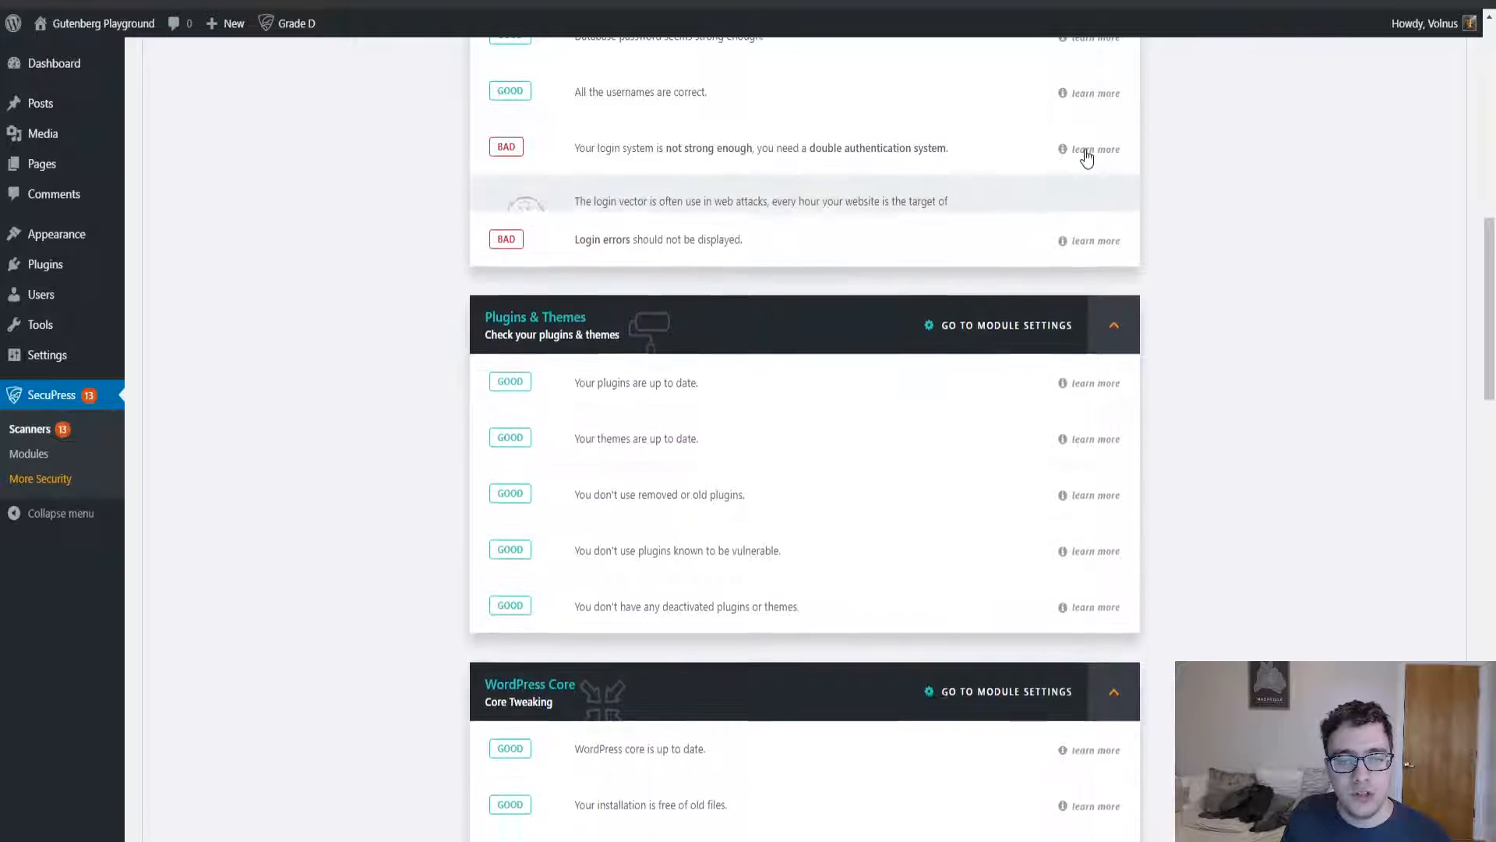
pyautogui.click(1087, 151)
pyautogui.click(1086, 152)
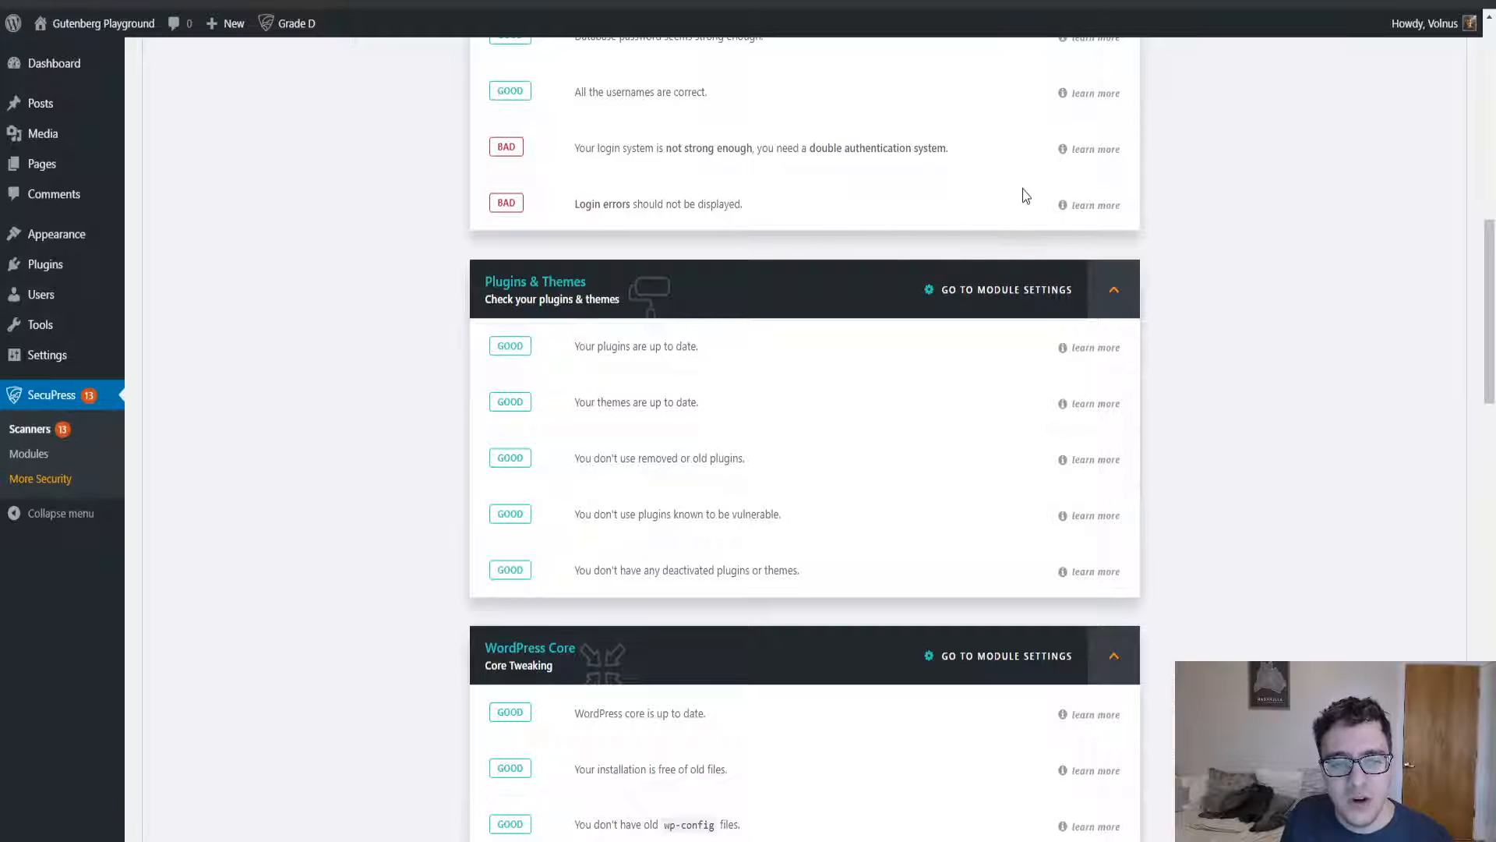
pyautogui.click(1062, 204)
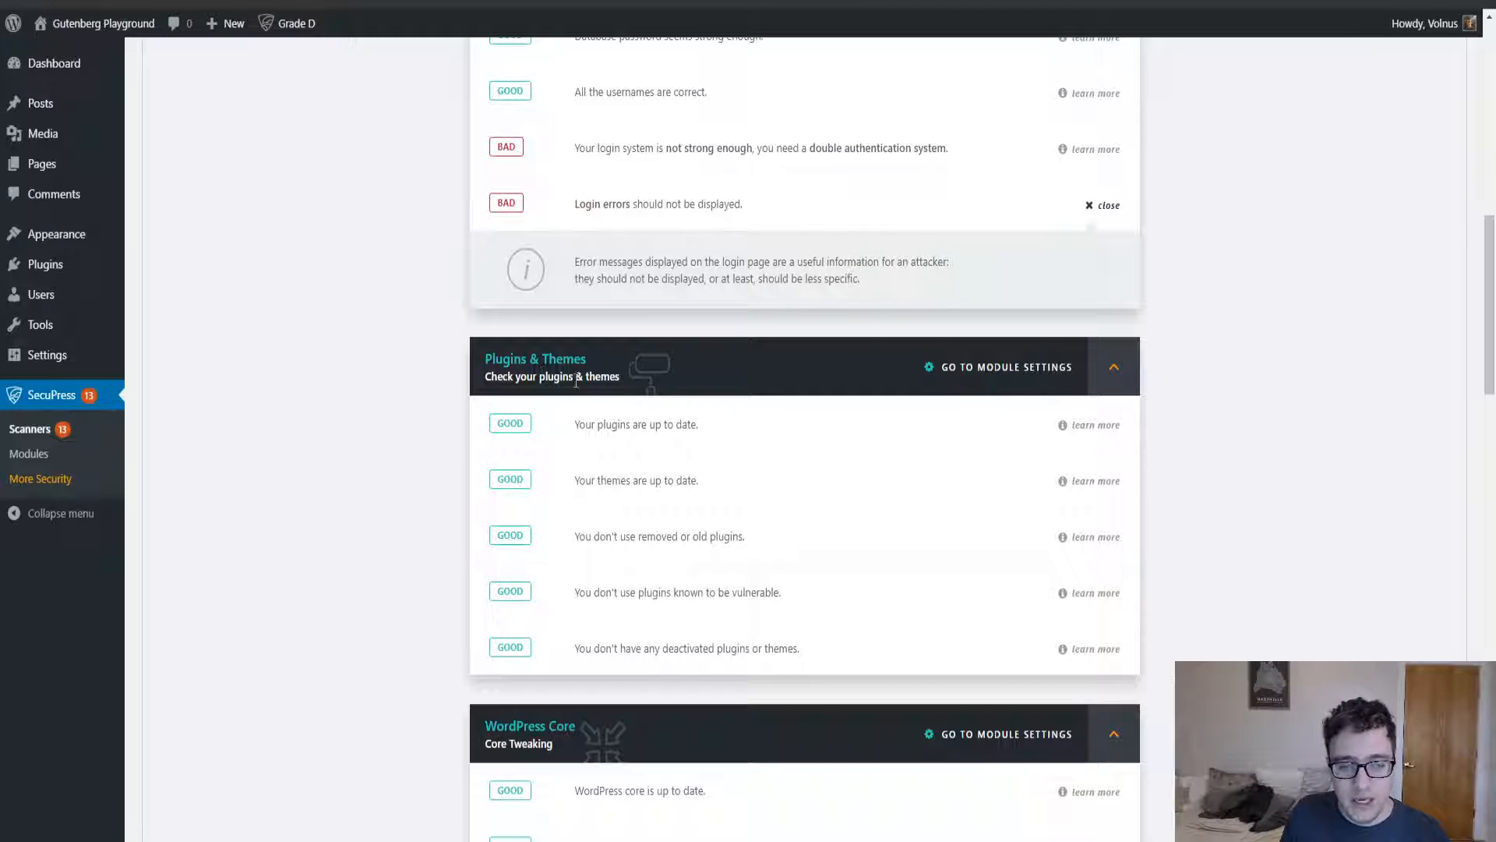
# - Review the Plugins & Themes and WordPress Core results, including the item about the WP_AUTO_UPDATE_CORE constant
pyautogui.scroll(-3, 668, 394)
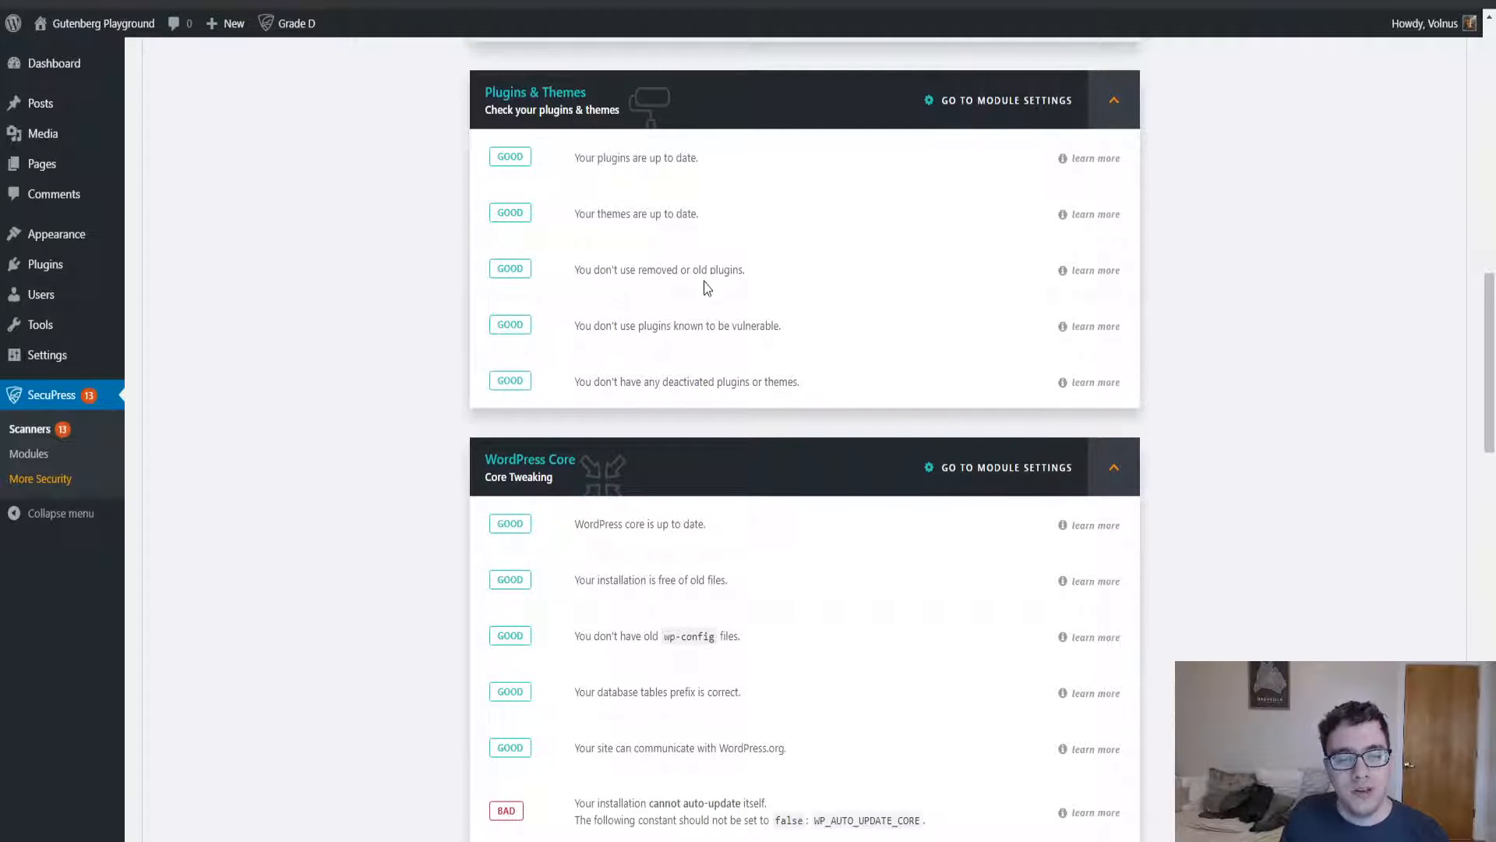
pyautogui.scroll(-3, 702, 280)
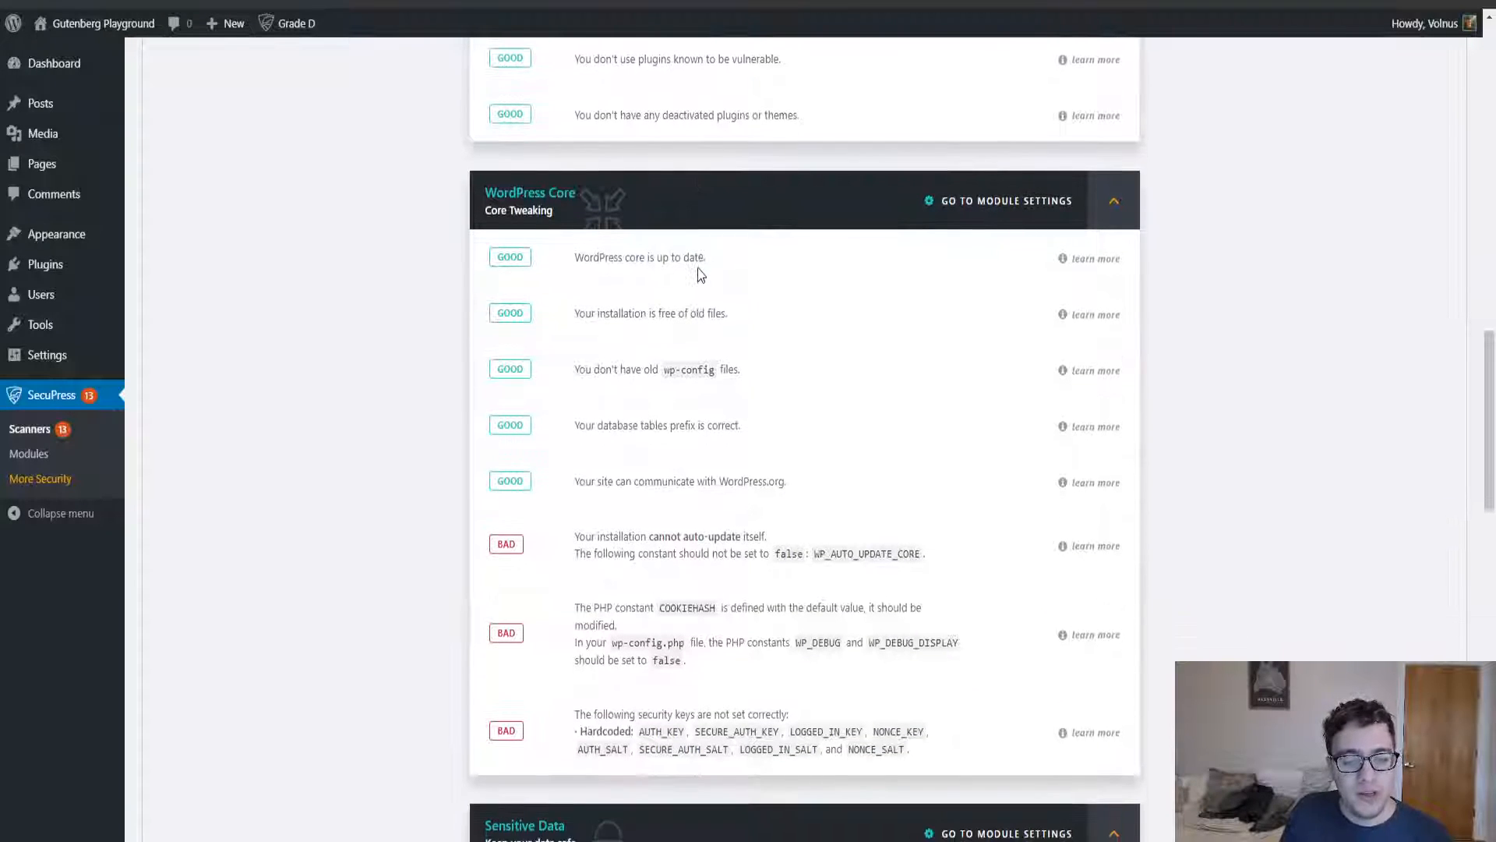
pyautogui.scroll(-2, 711, 294)
pyautogui.tripleClick(672, 373)
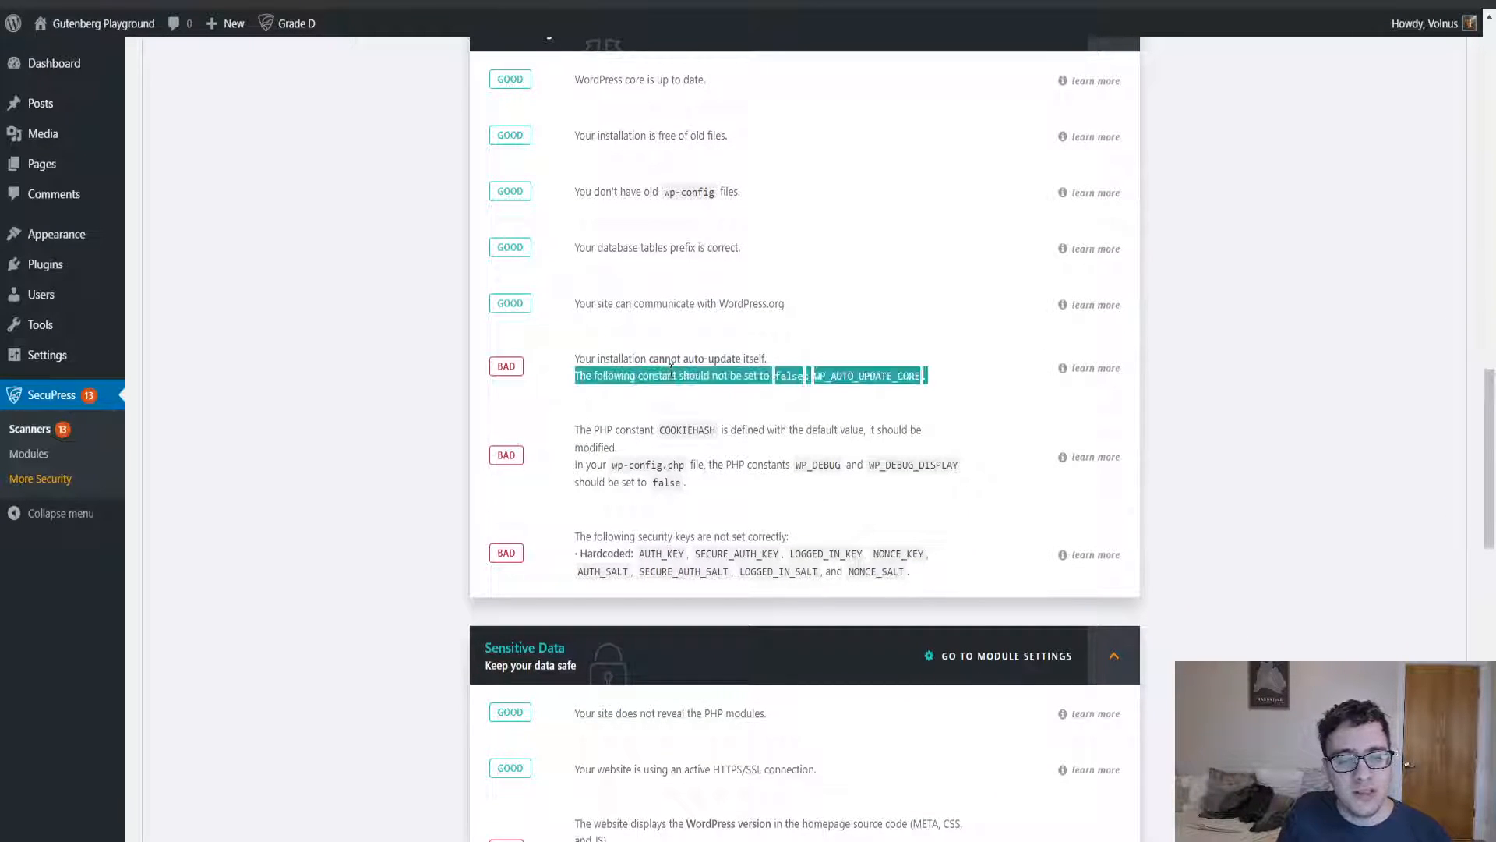
pyautogui.click(672, 372)
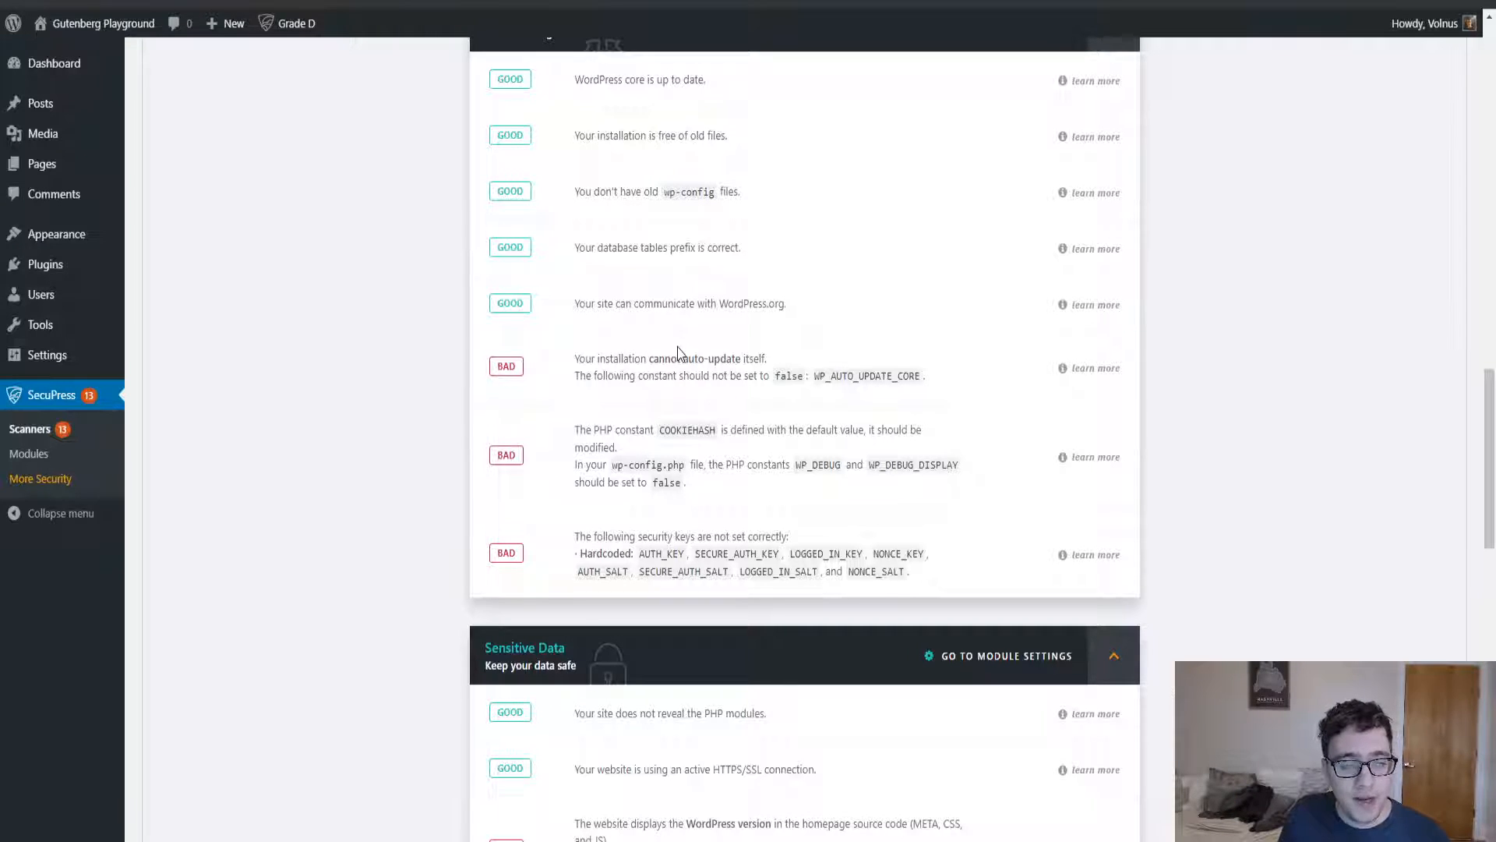
pyautogui.moveTo(286, 35)
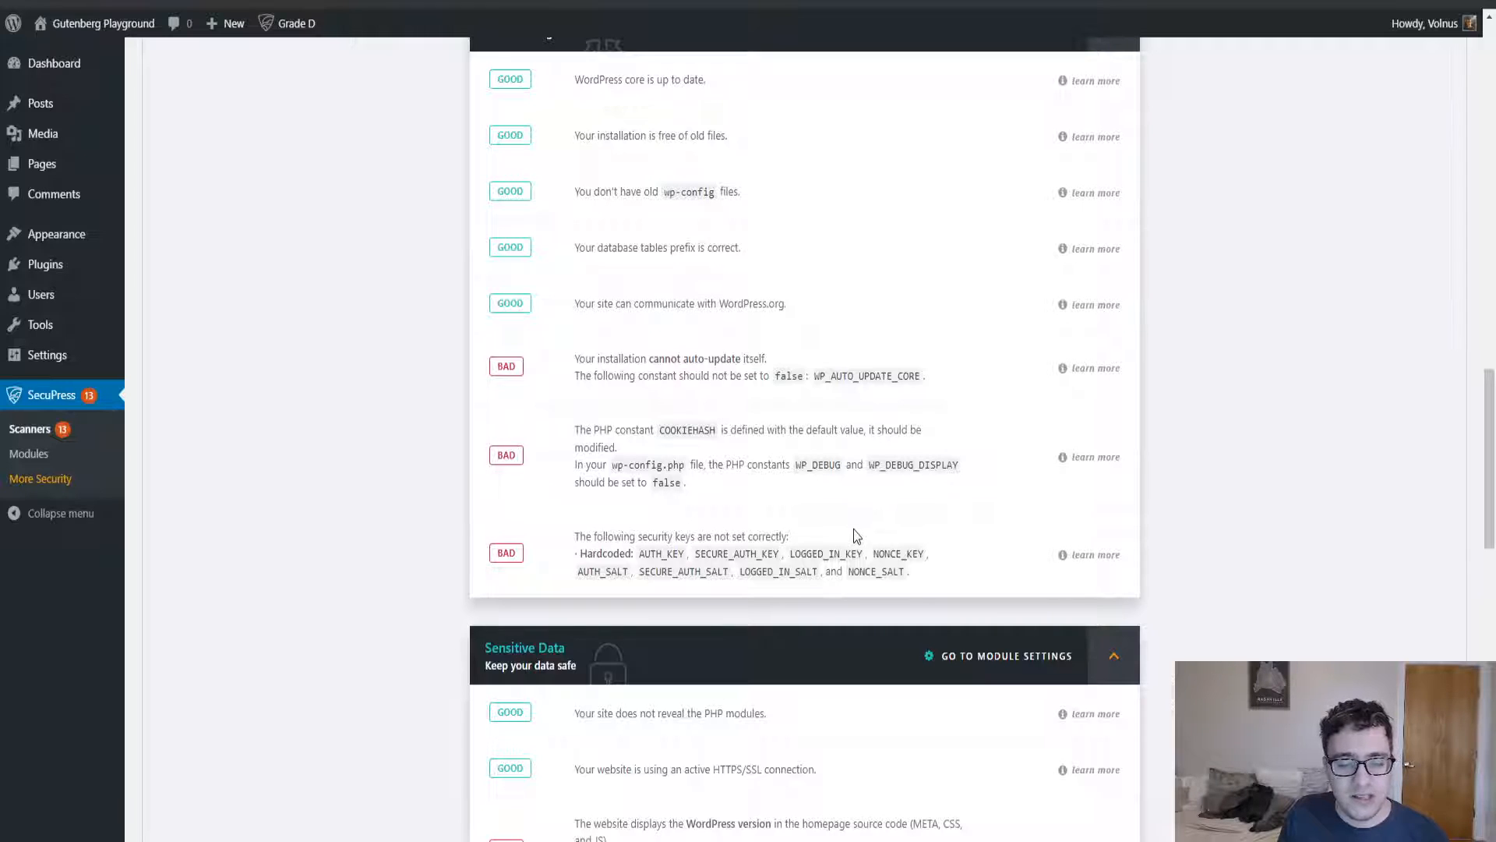
# - Read the explanation of the WordPress Core security keys check and collapse it
pyautogui.click(1091, 556)
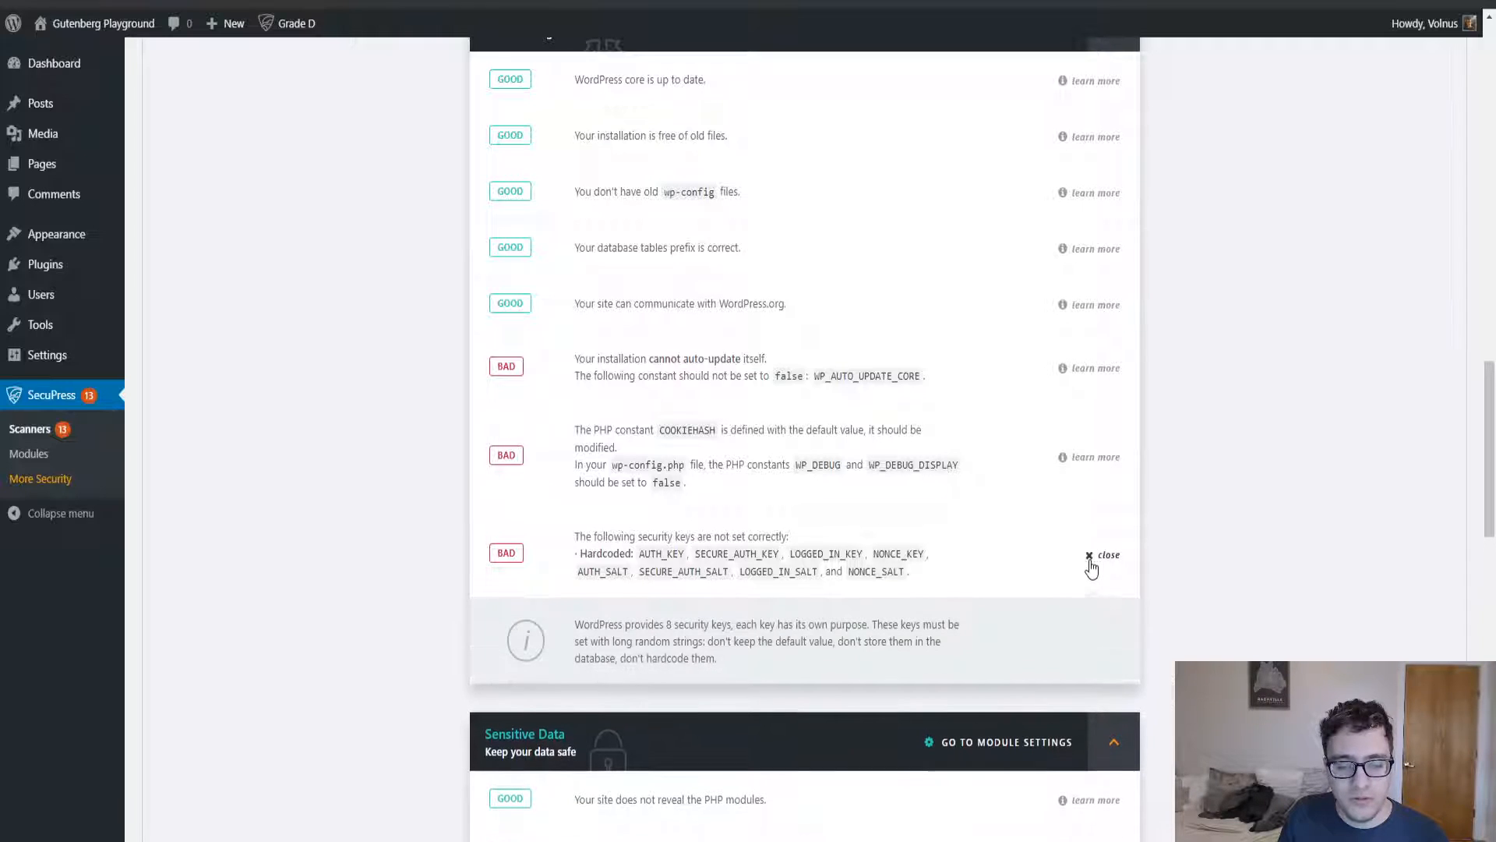
pyautogui.scroll(-2, 956, 534)
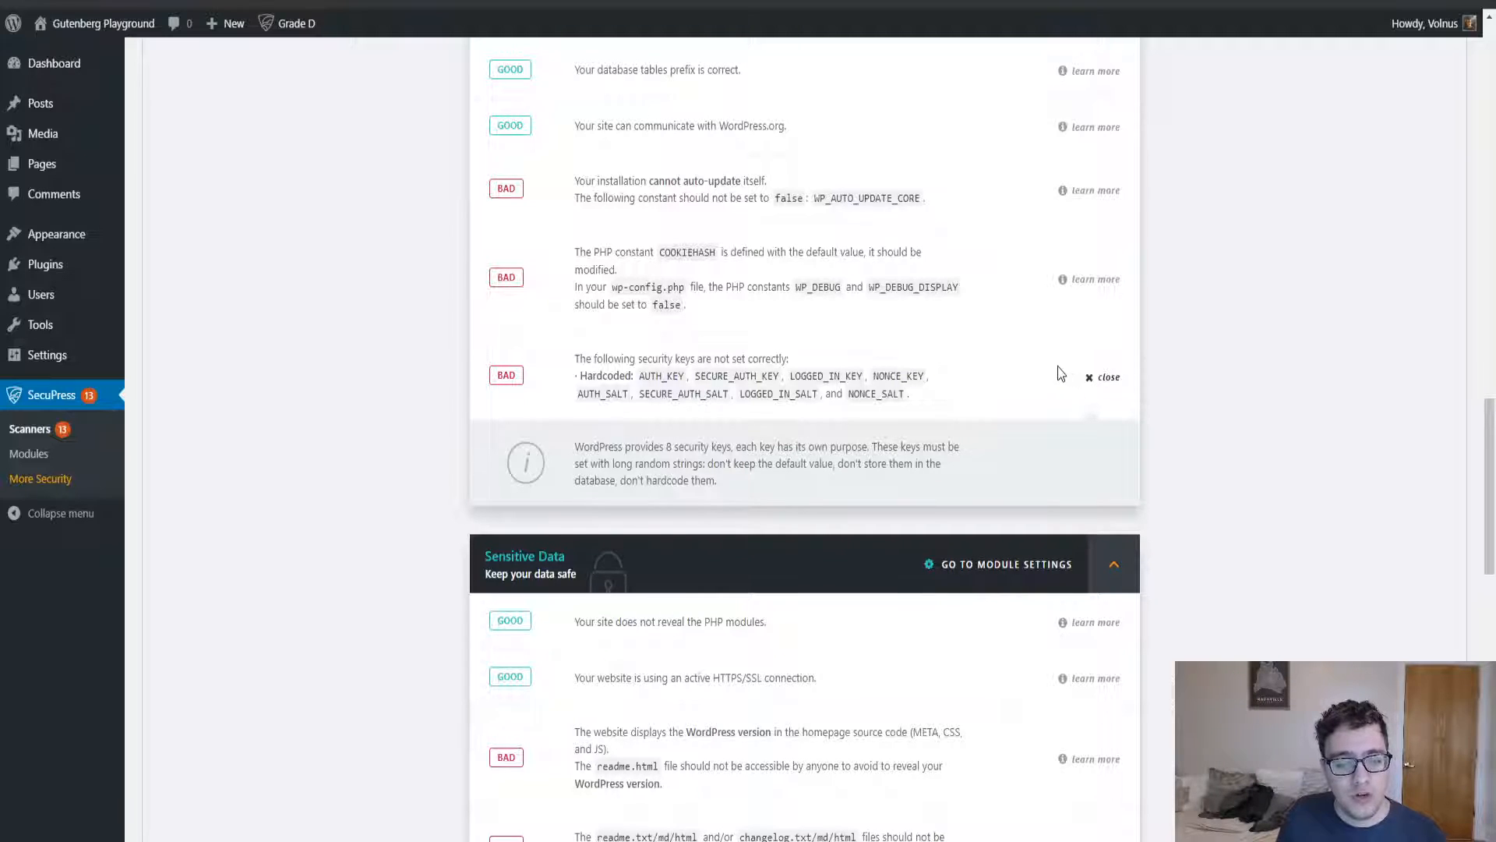
pyautogui.click(1105, 379)
pyautogui.scroll(-5, 957, 390)
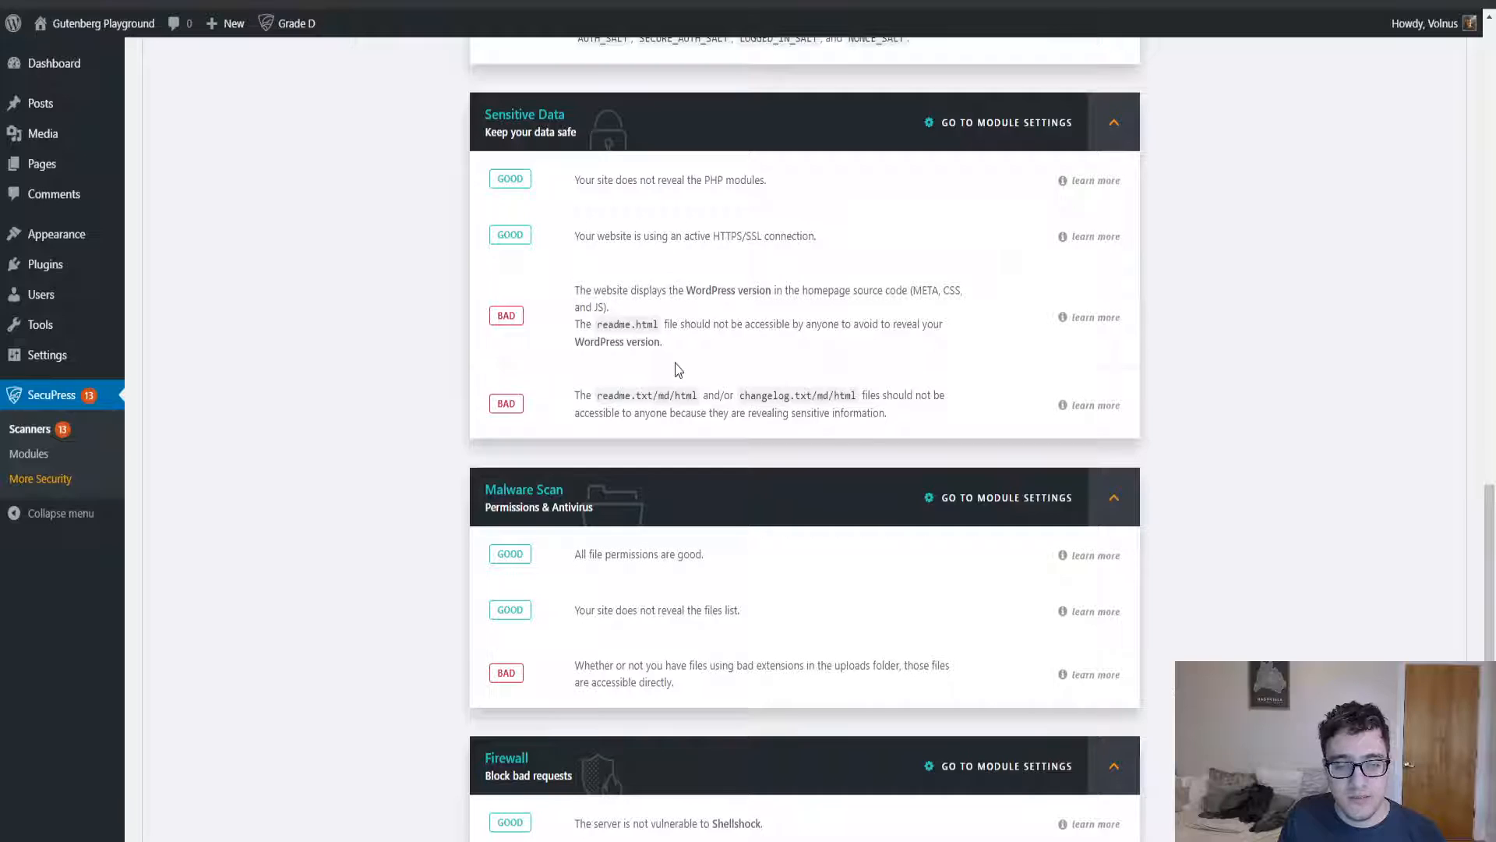
# - Read the explanation of the Malware Scan check on bad file extensions in the uploads folder
pyautogui.scroll(-3, 678, 366)
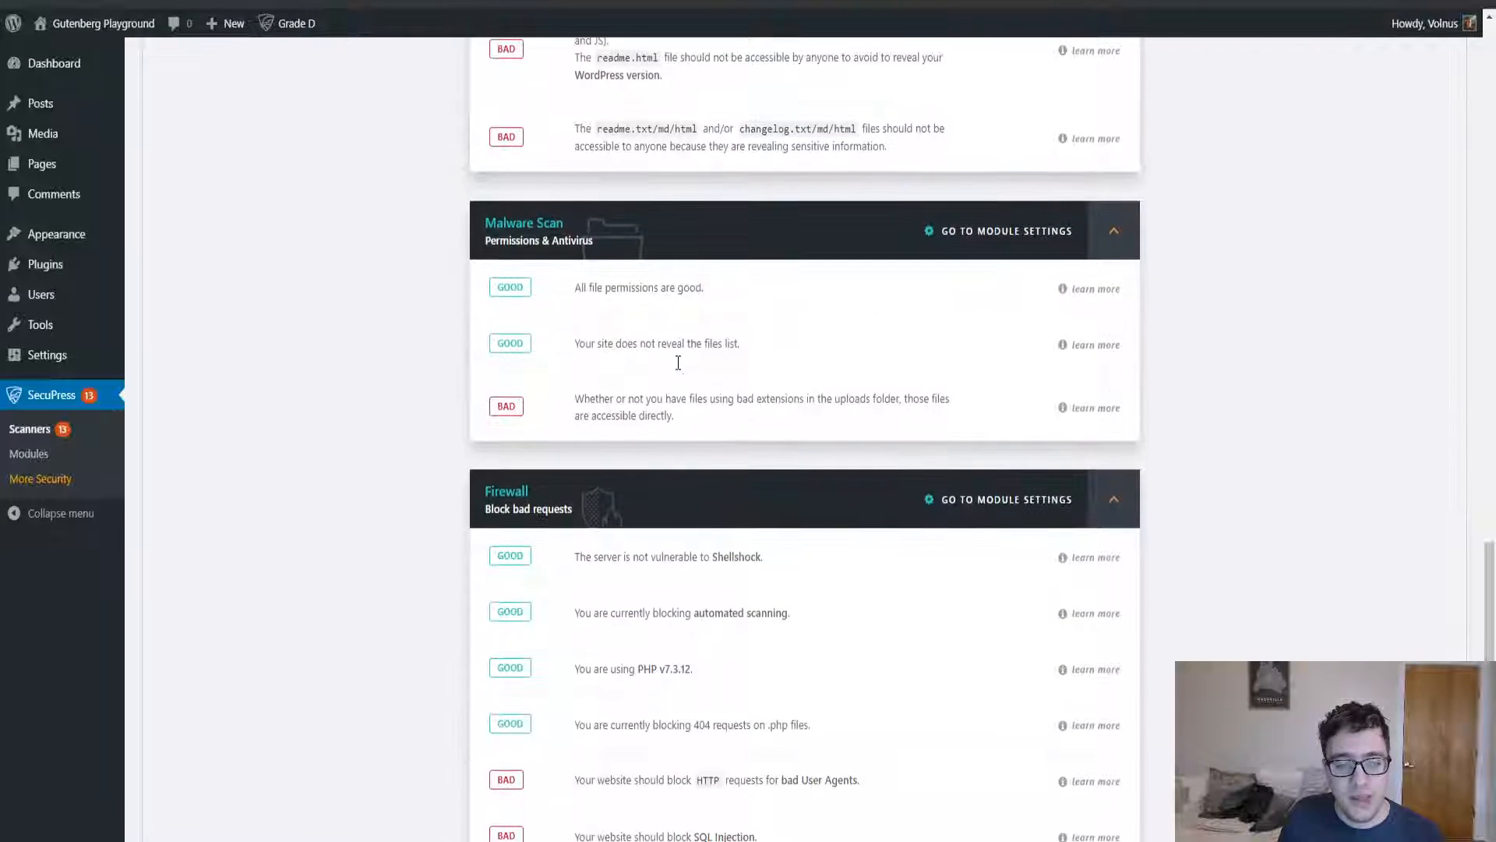
pyautogui.tripleClick(682, 406)
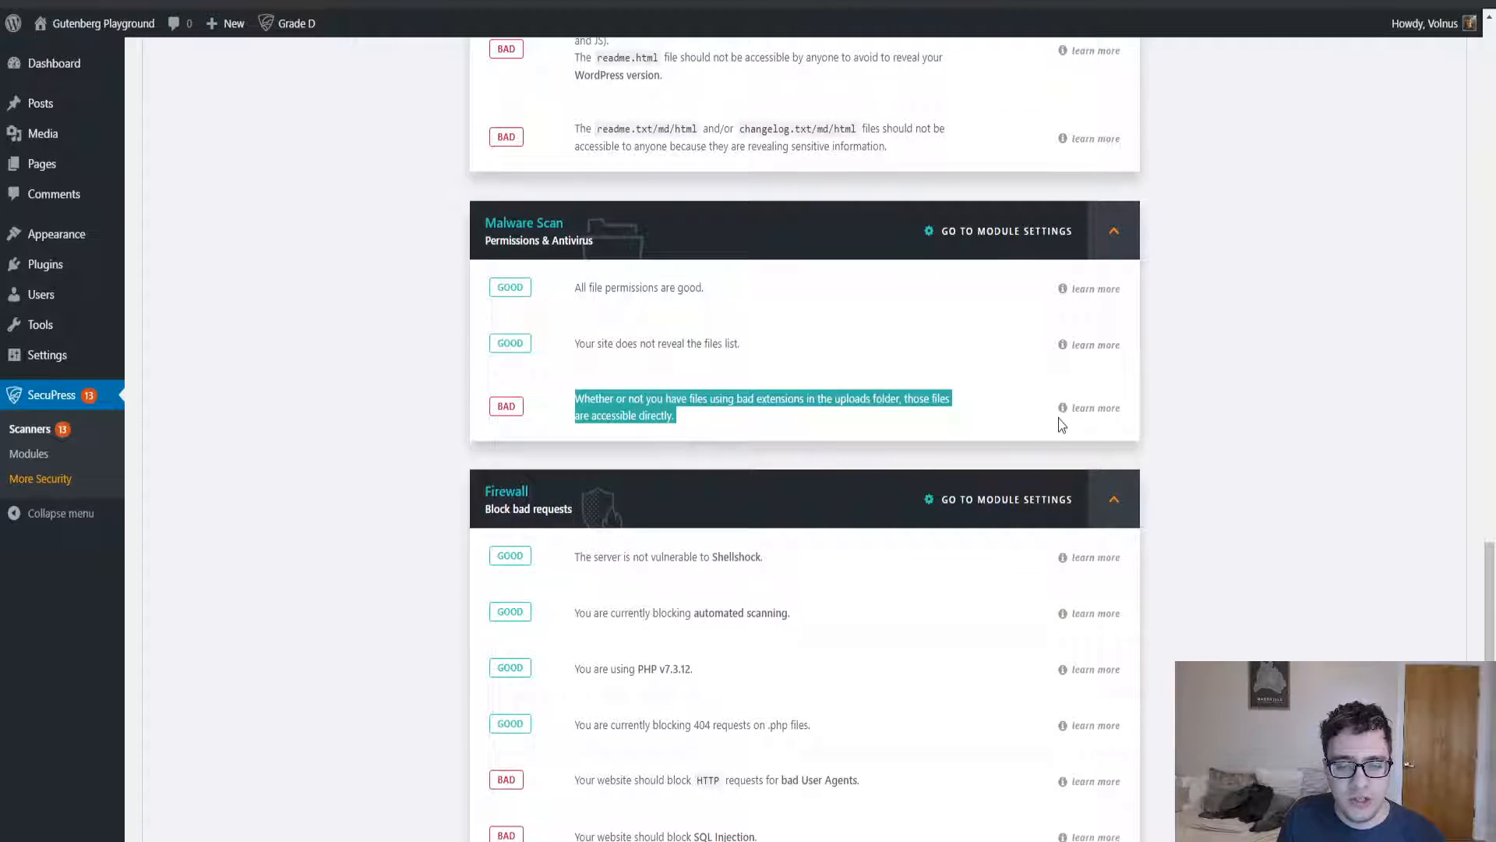
pyautogui.click(1091, 411)
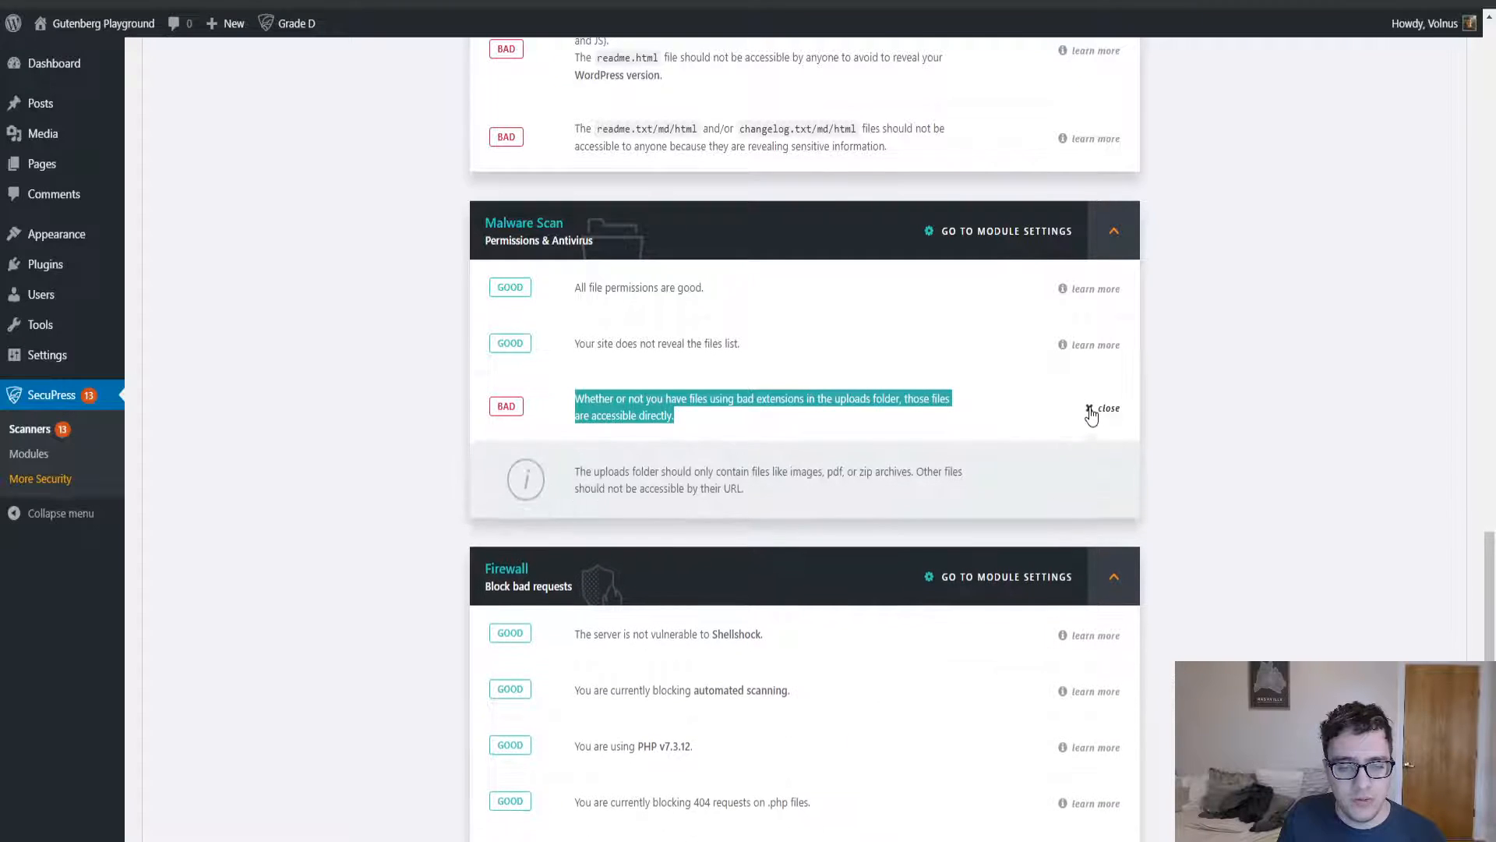
pyautogui.click(1091, 411)
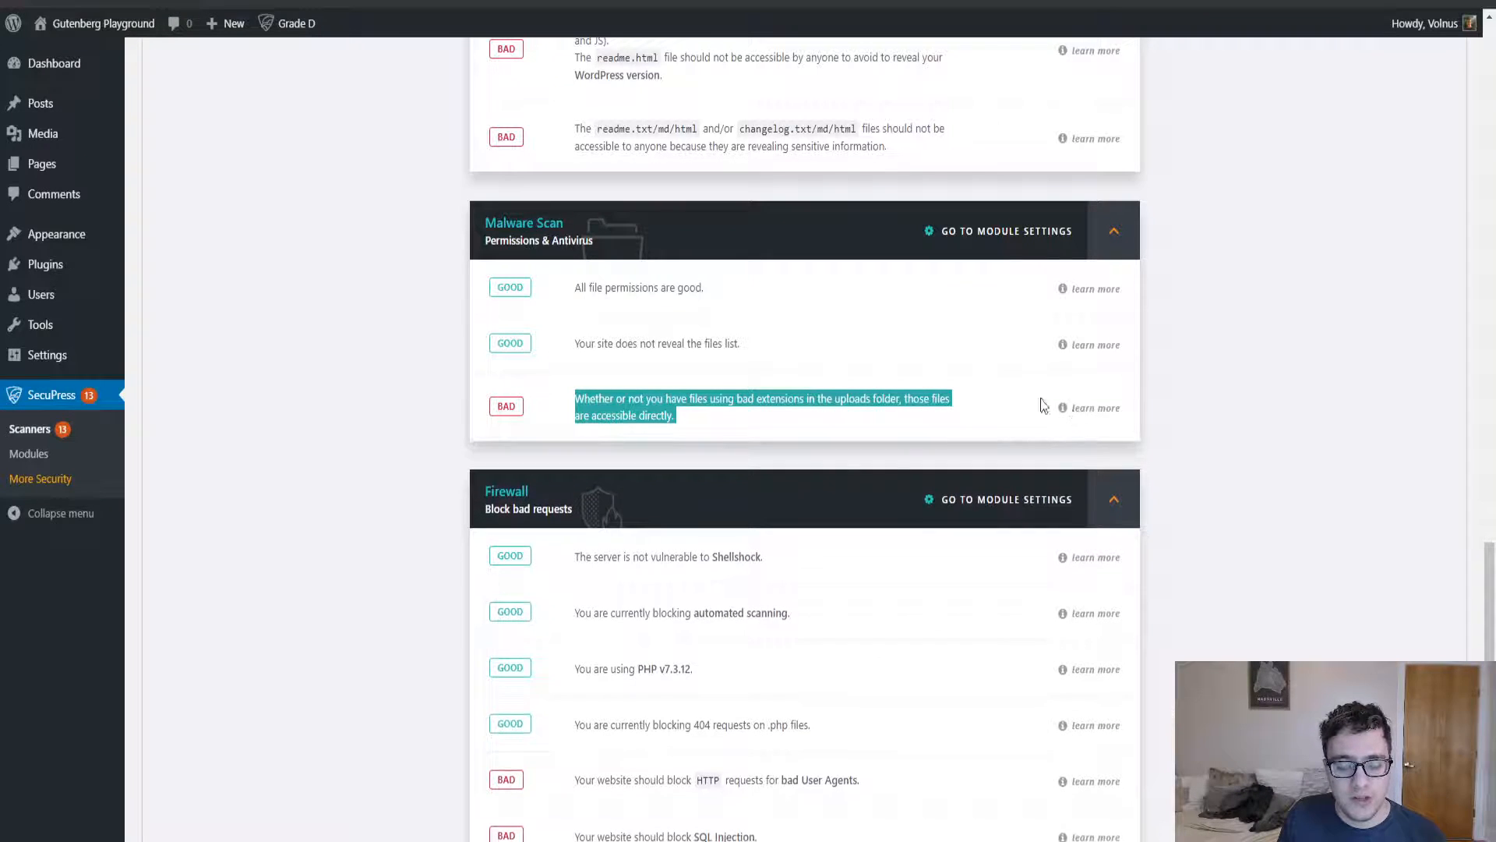
# - Review the Firewall results at the end of the security report and return to the grade overview
pyautogui.scroll(-2, 846, 367)
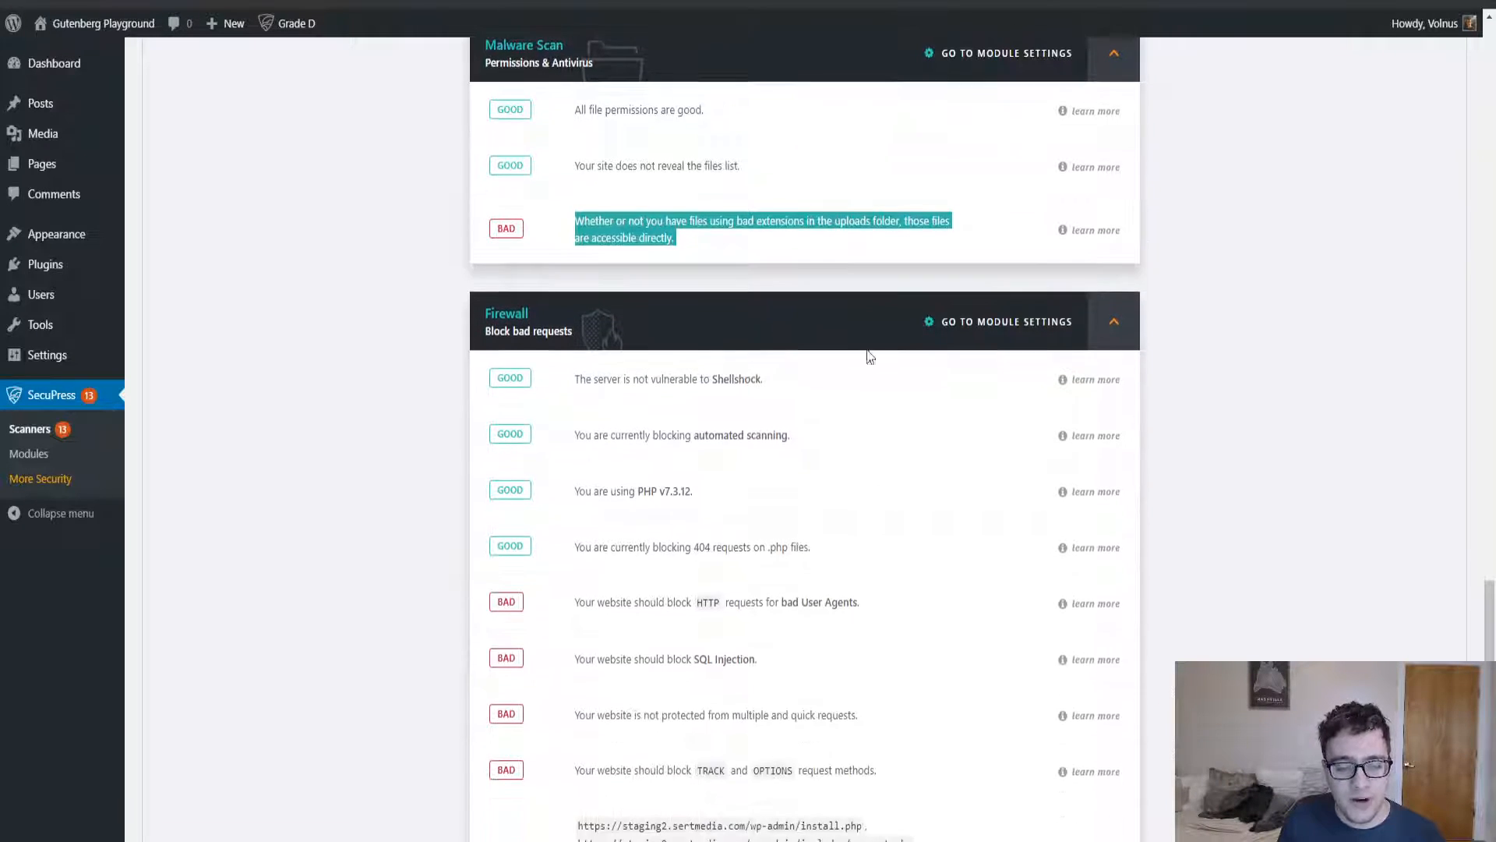
pyautogui.scroll(-2, 865, 307)
pyautogui.scroll(-2, 866, 307)
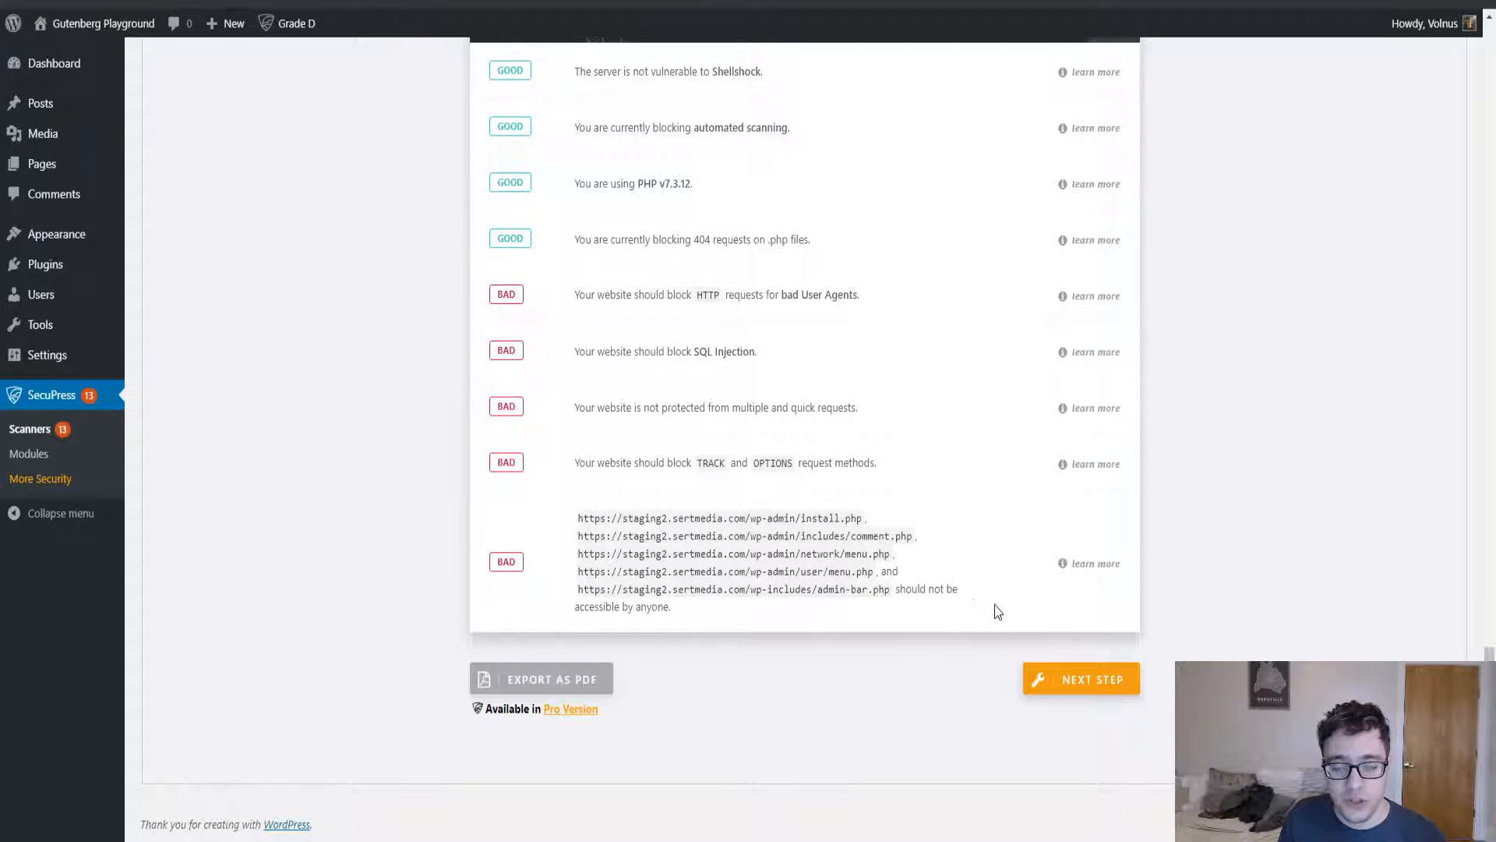
pyautogui.middleClick(799, 666)
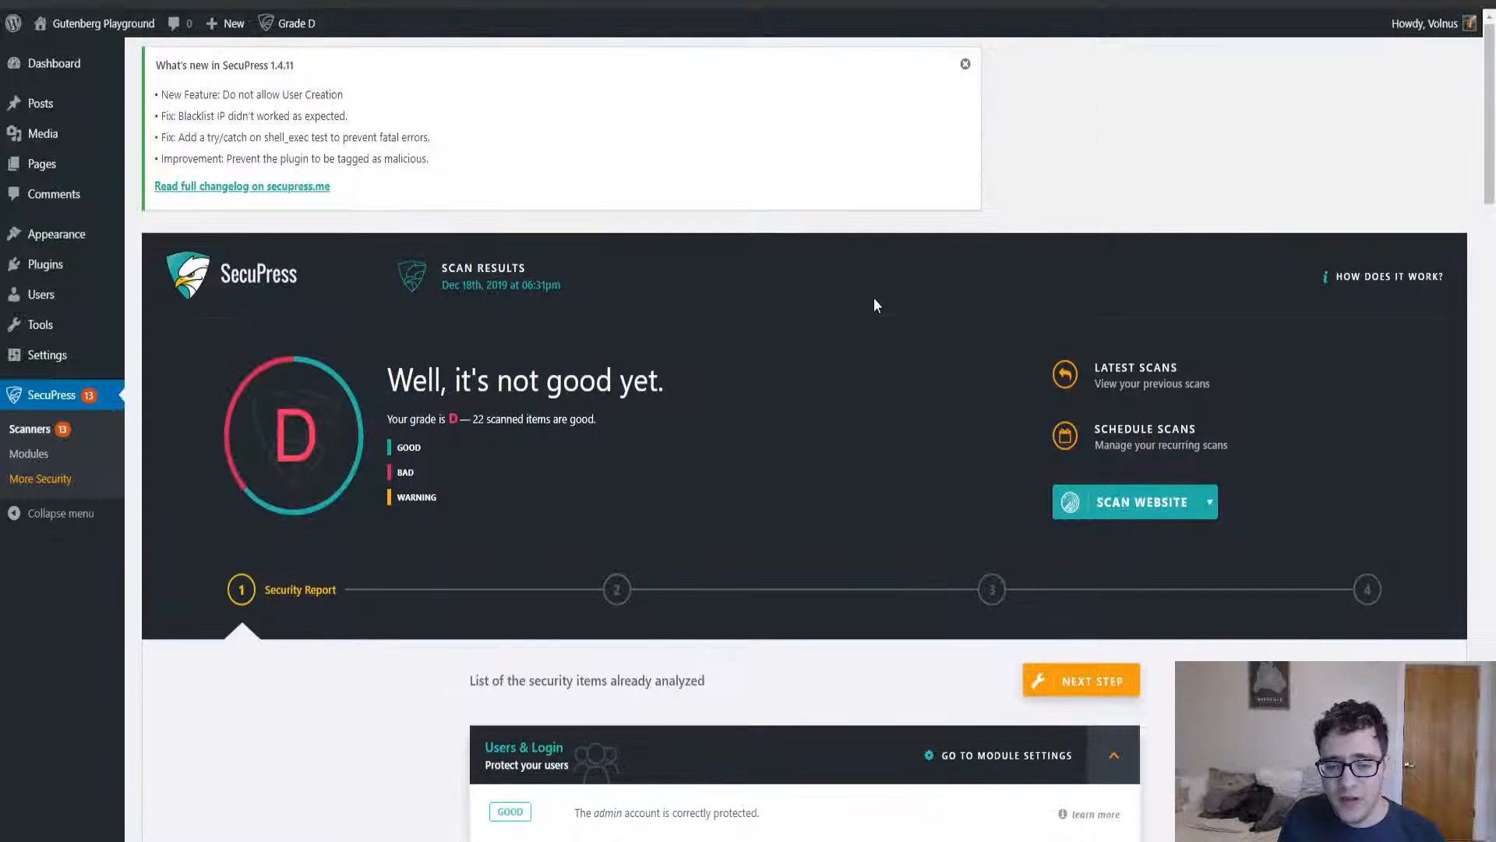
pyautogui.scroll(-3, 864, 306)
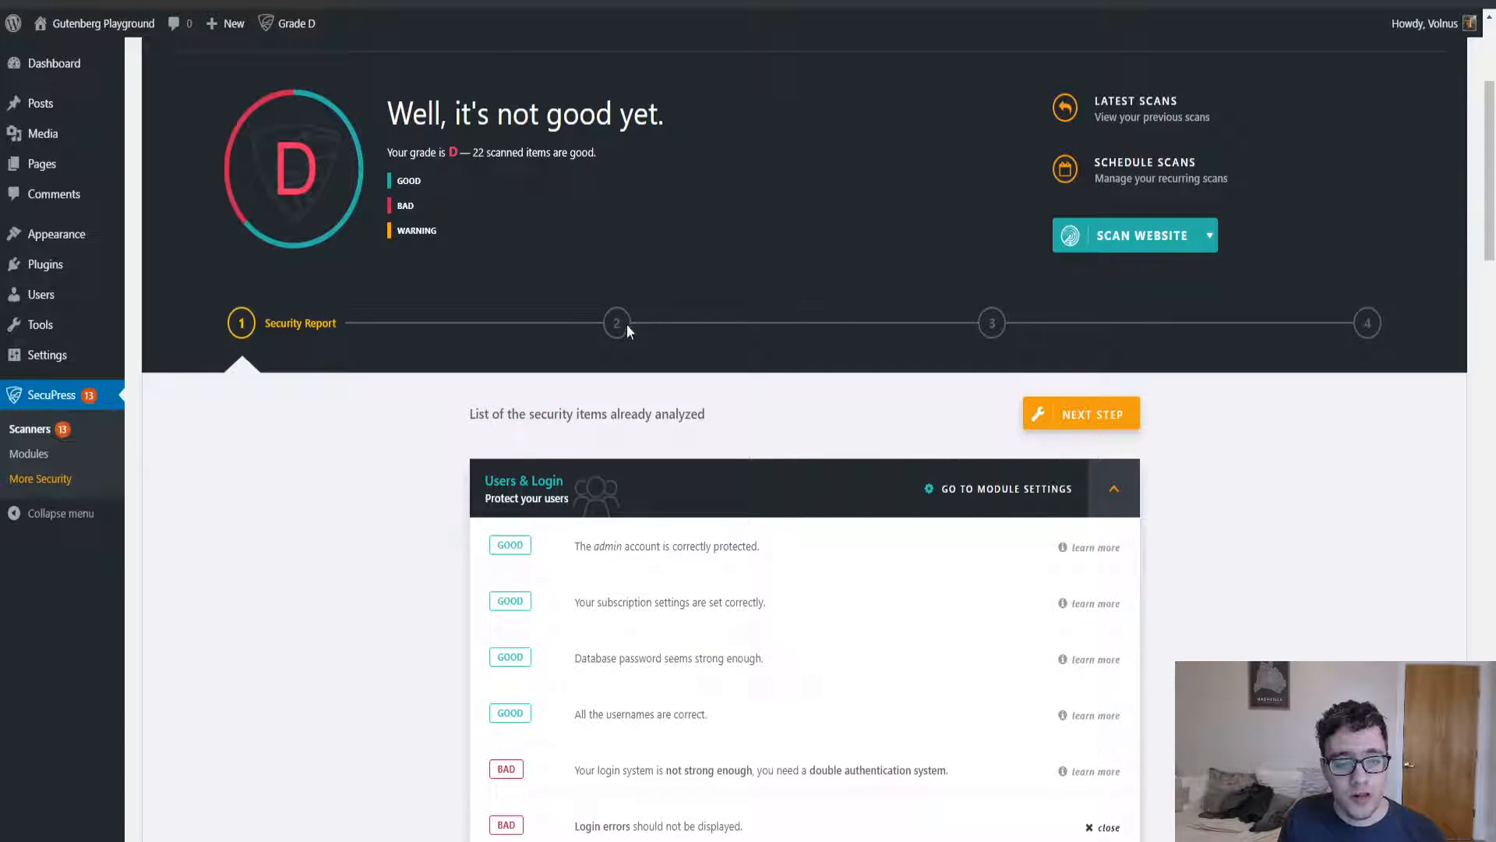
# - Advance from the security report to the Auto-Fix stage and review the fixes suggested for each module
pyautogui.middleClick(469, 380)
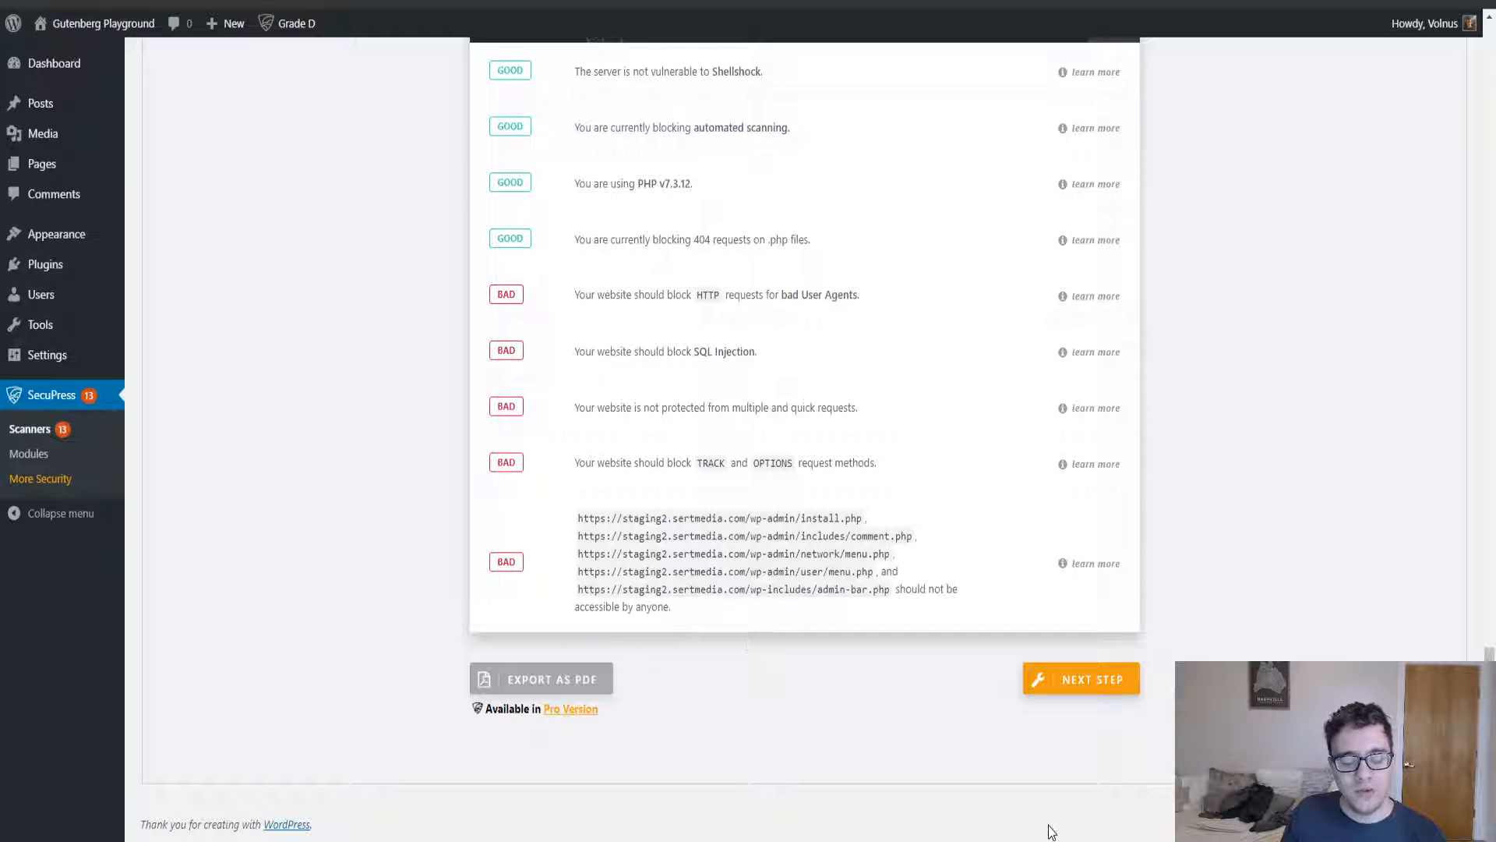
pyautogui.click(1103, 701)
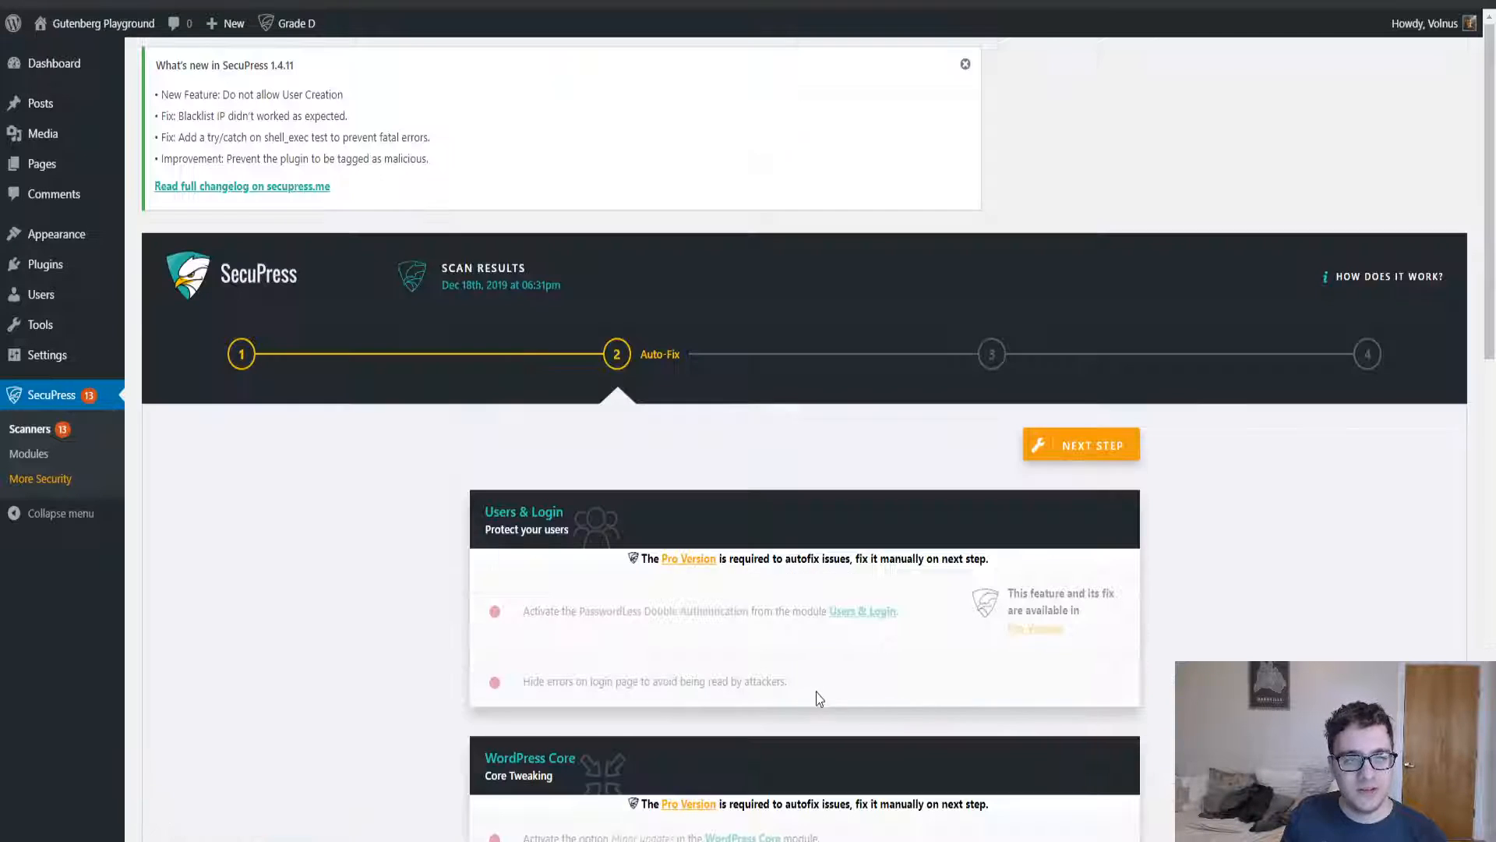
pyautogui.scroll(-5, 726, 461)
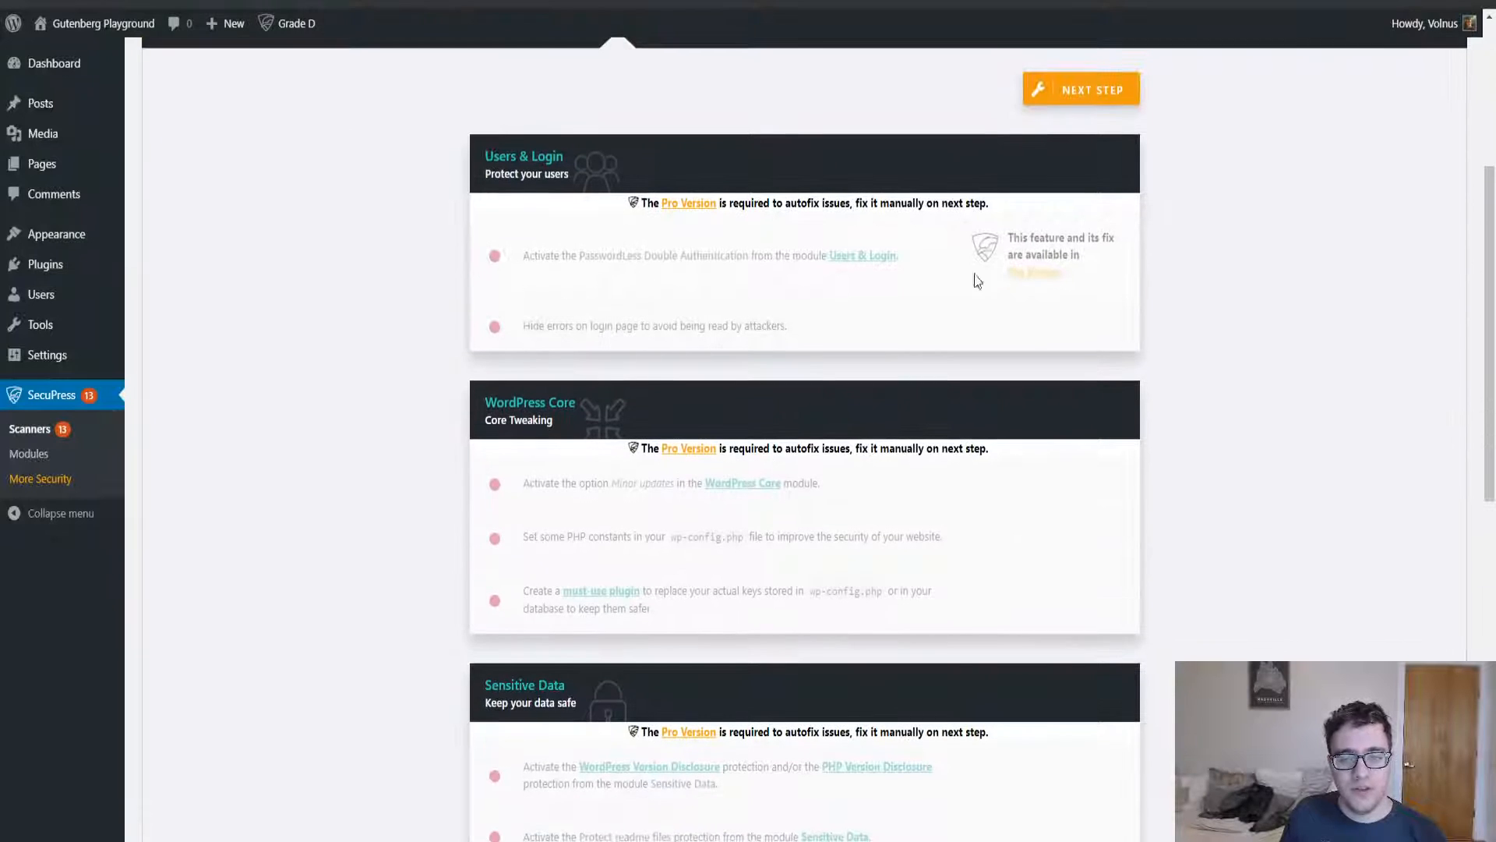
pyautogui.scroll(-10, 682, 227)
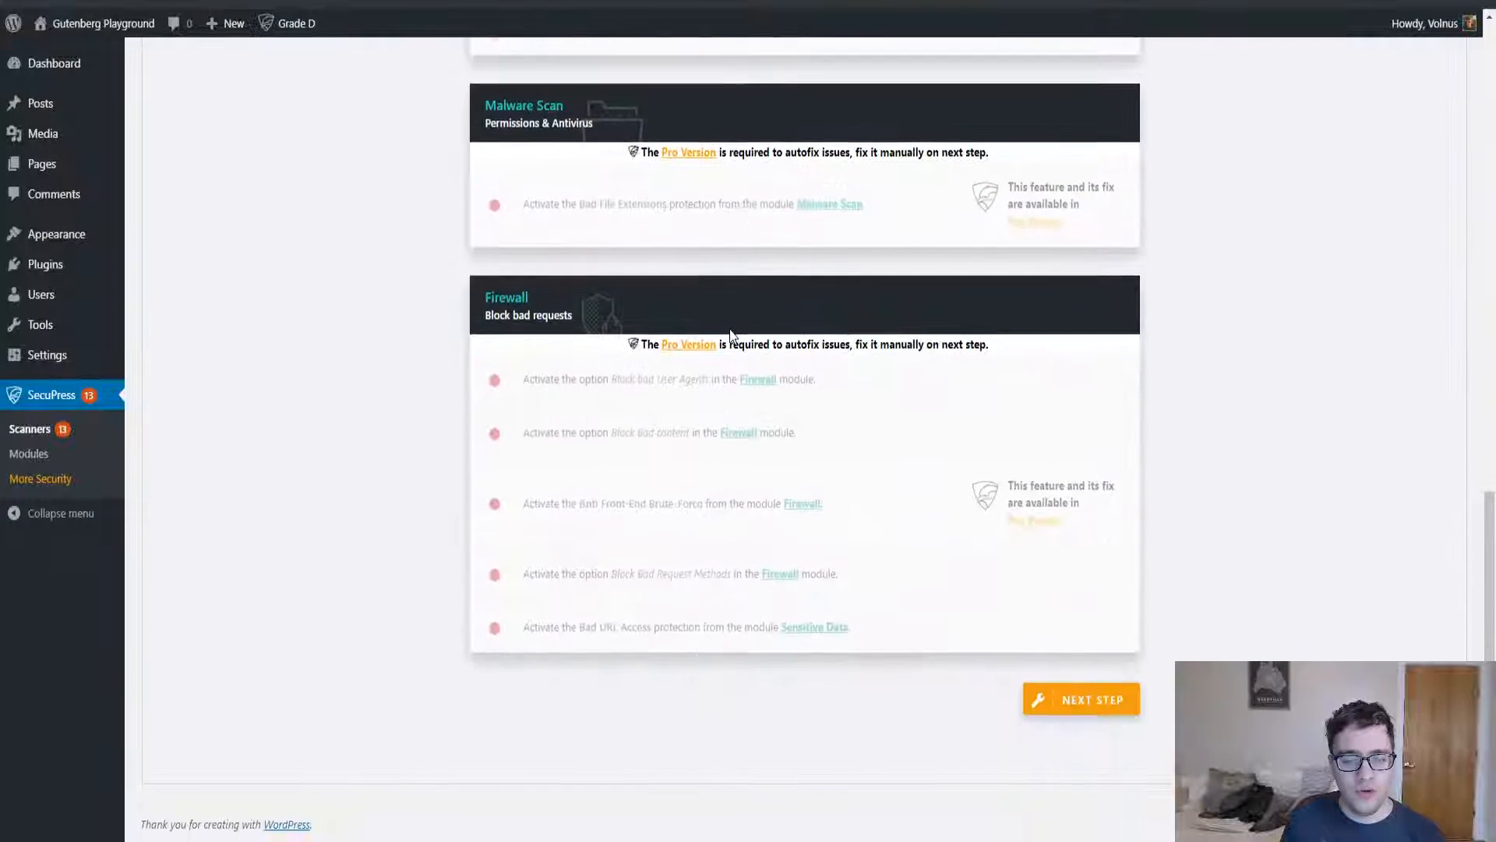
pyautogui.scroll(5, 980, 550)
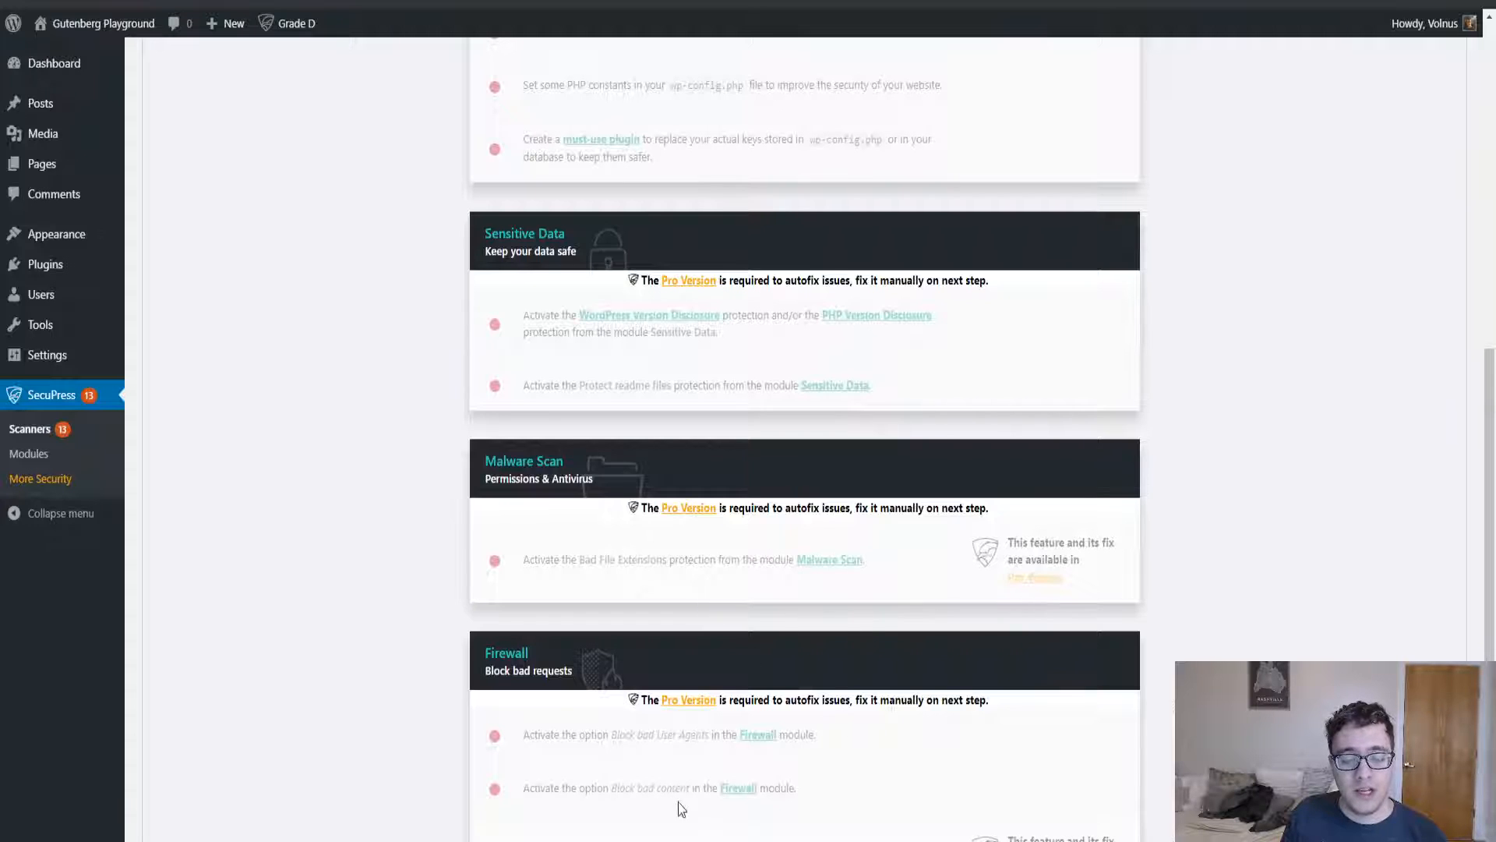
pyautogui.scroll(-5, 818, 640)
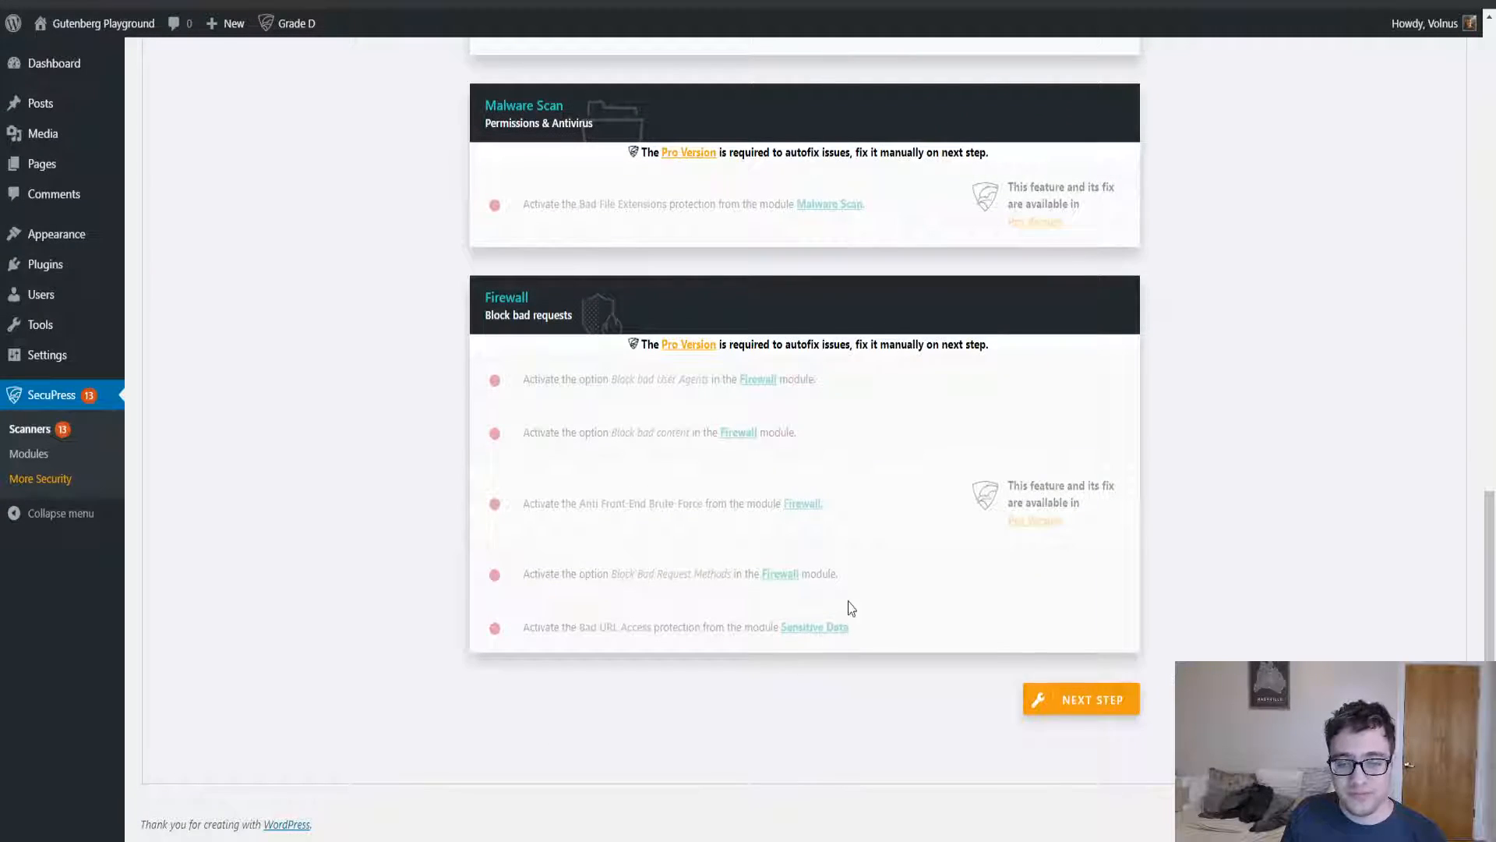
pyautogui.scroll(10, 849, 630)
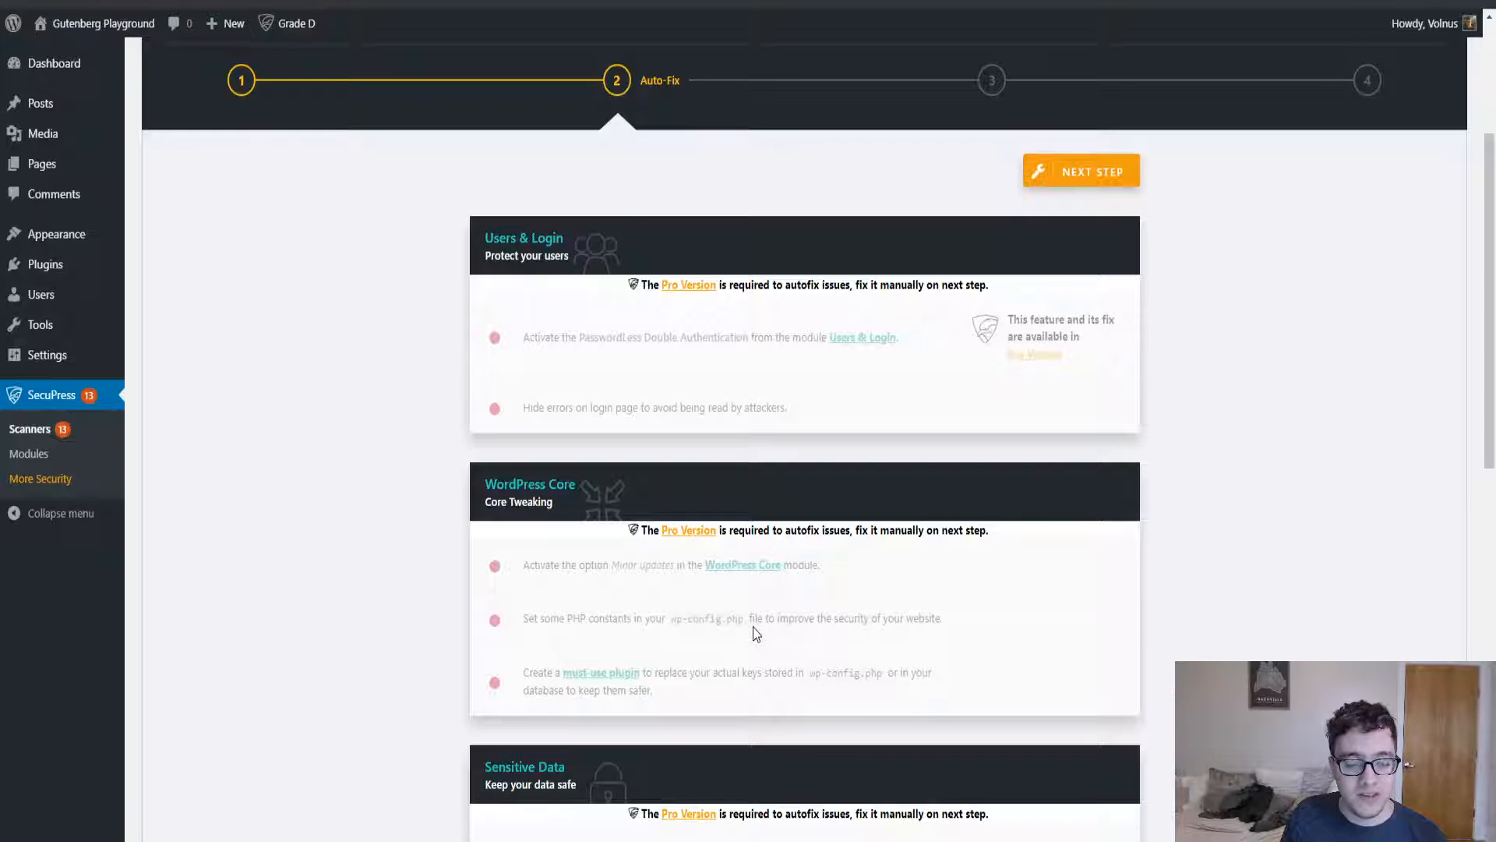
pyautogui.scroll(3, 885, 477)
# - Proceed to Manual Operations, ignore the login double authentication issue and fix the displayed login errors issue
pyautogui.click(1068, 444)
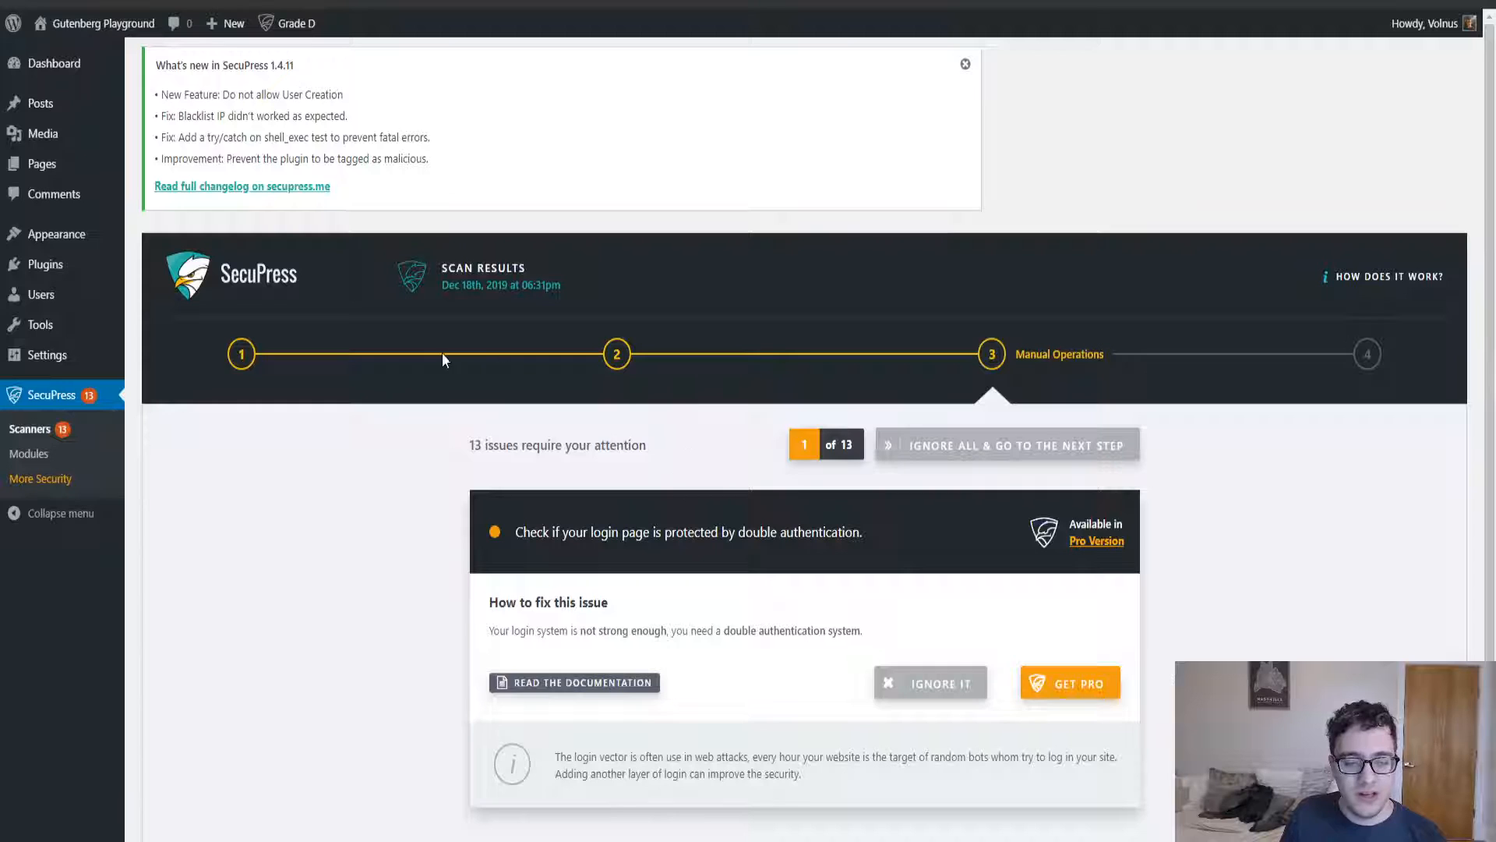
pyautogui.scroll(-2, 442, 352)
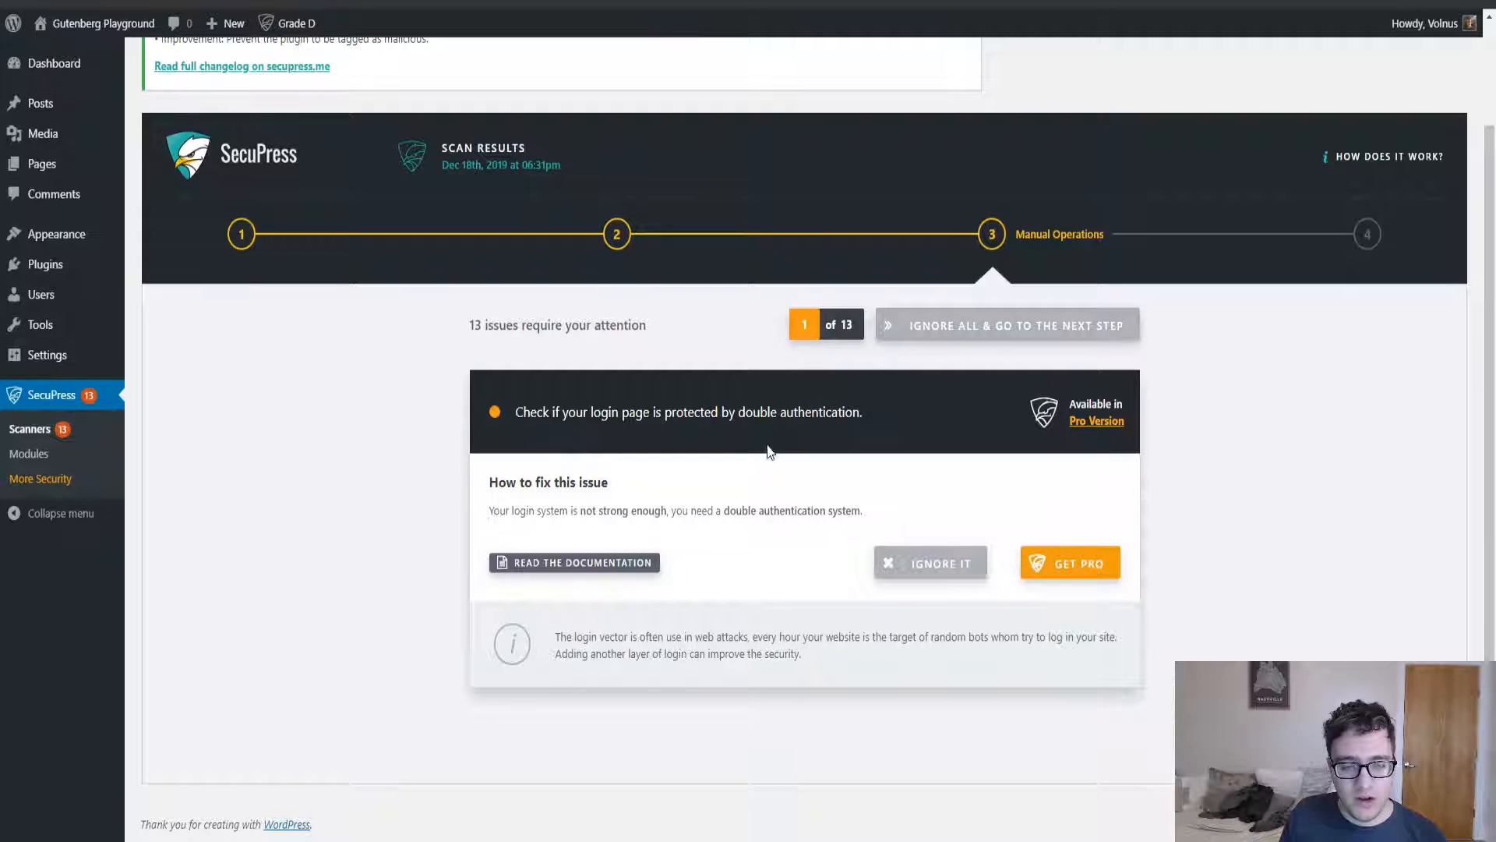
pyautogui.click(958, 565)
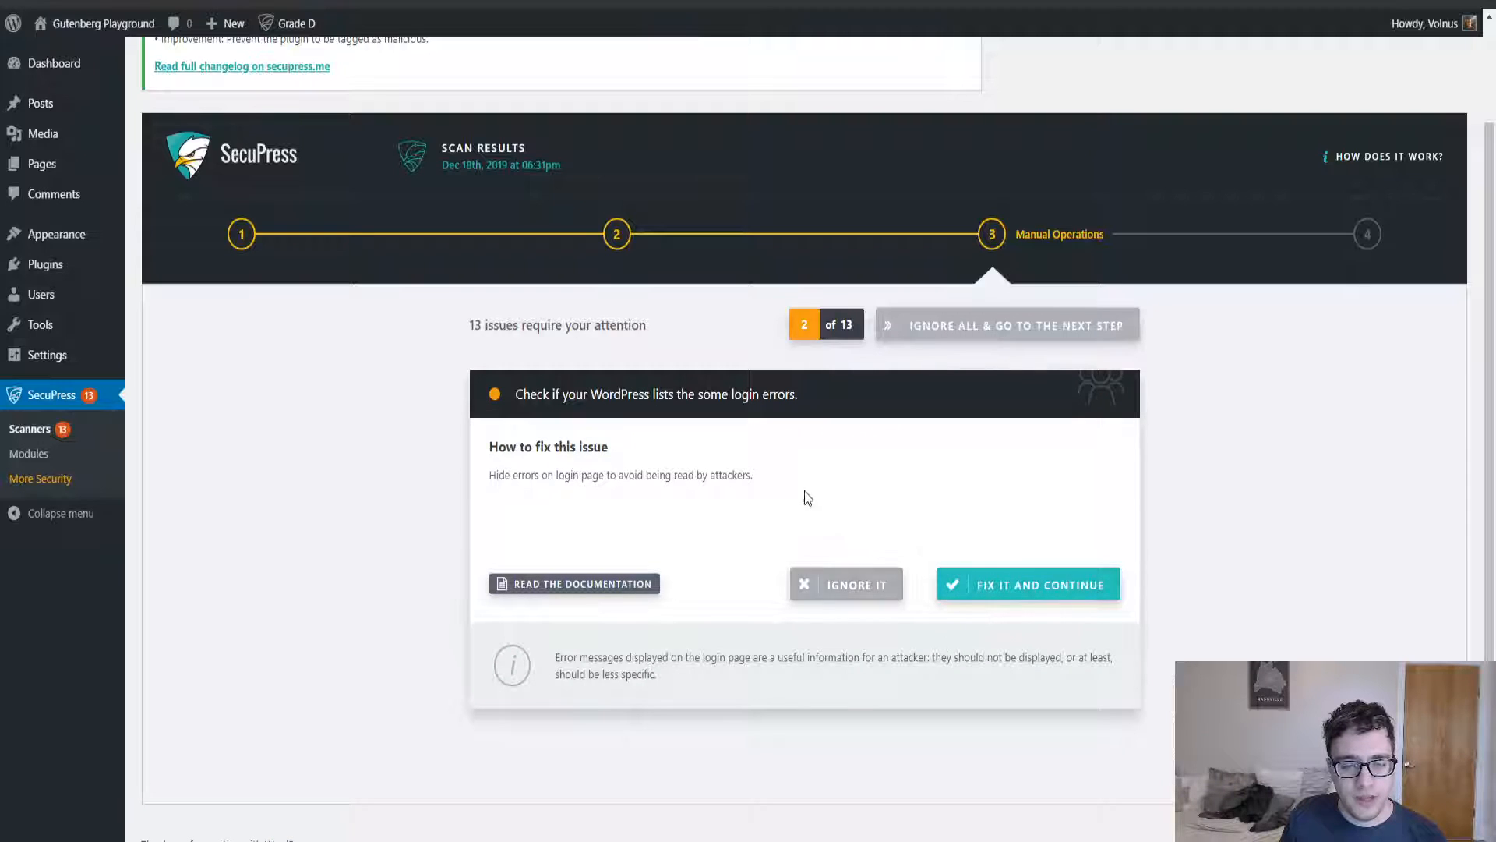
pyautogui.tripleClick(643, 389)
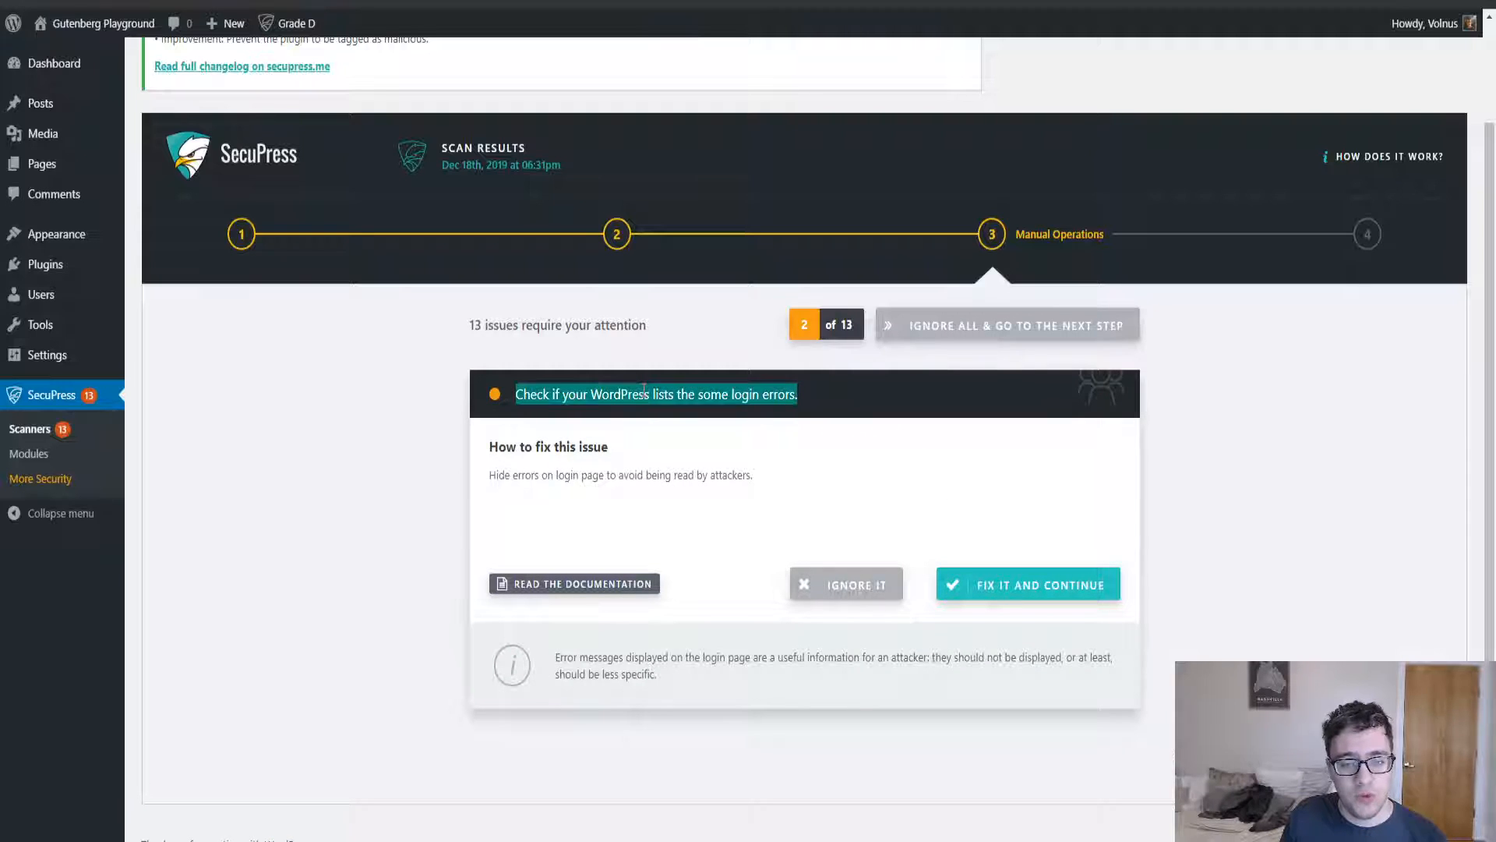
pyautogui.click(1078, 593)
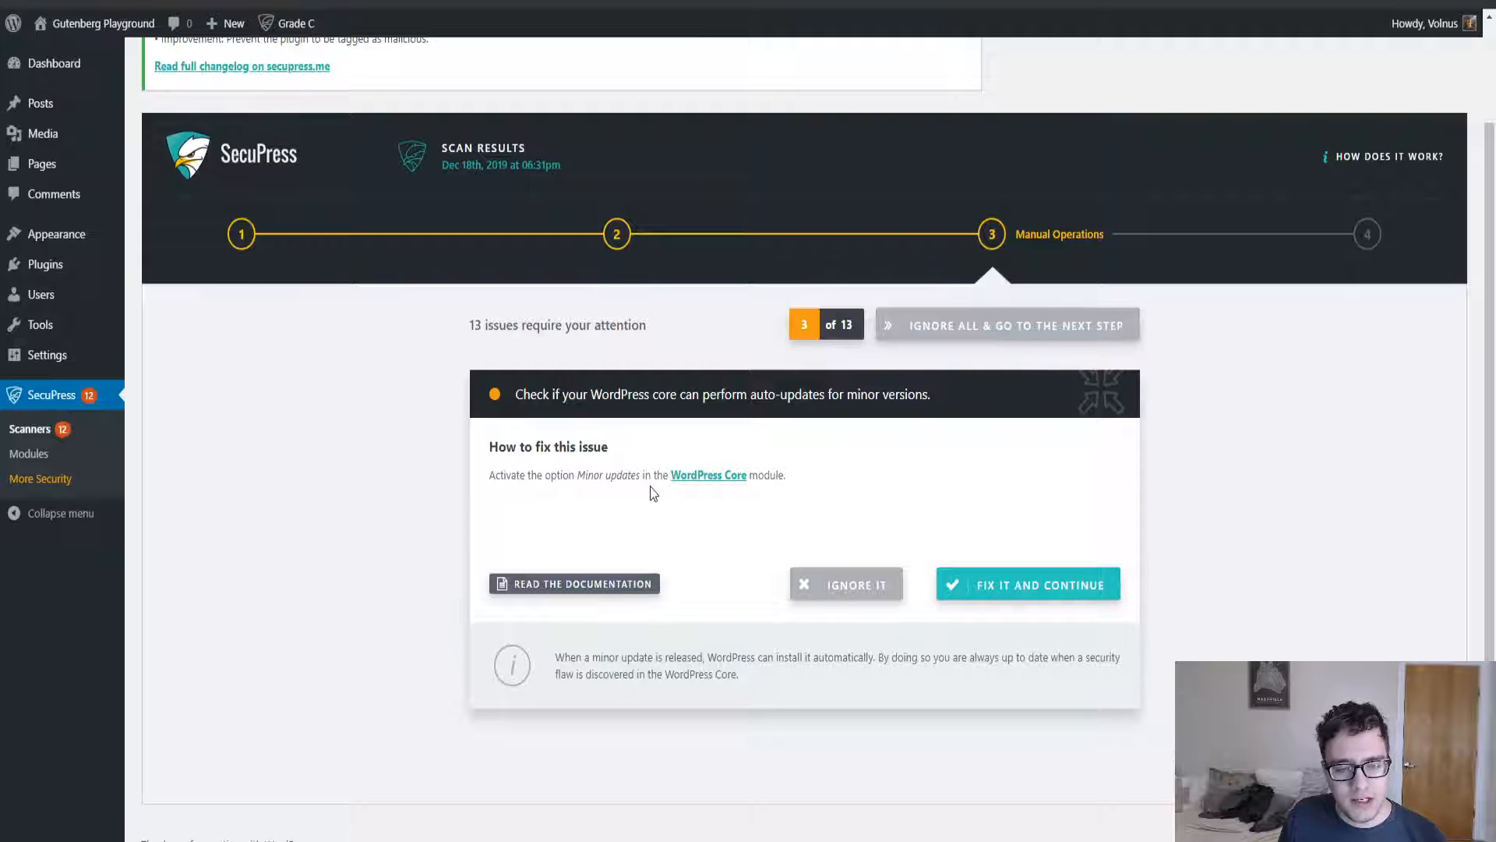
# - Fix the WordPress Core issues for minor version auto-updates, wp-config.php PHP constants and security keys
pyautogui.click(1061, 586)
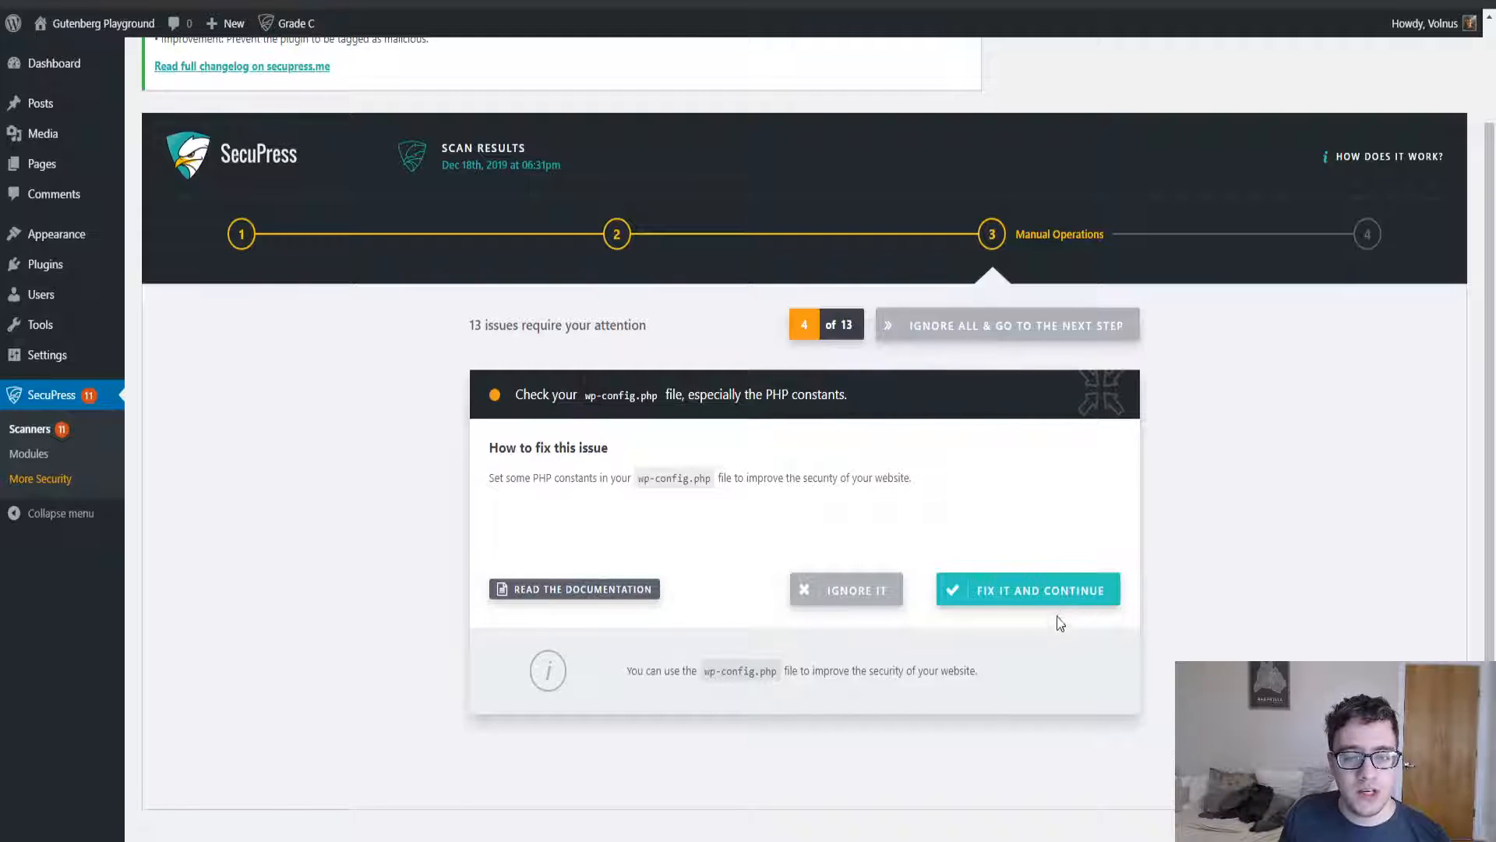
pyautogui.click(1024, 595)
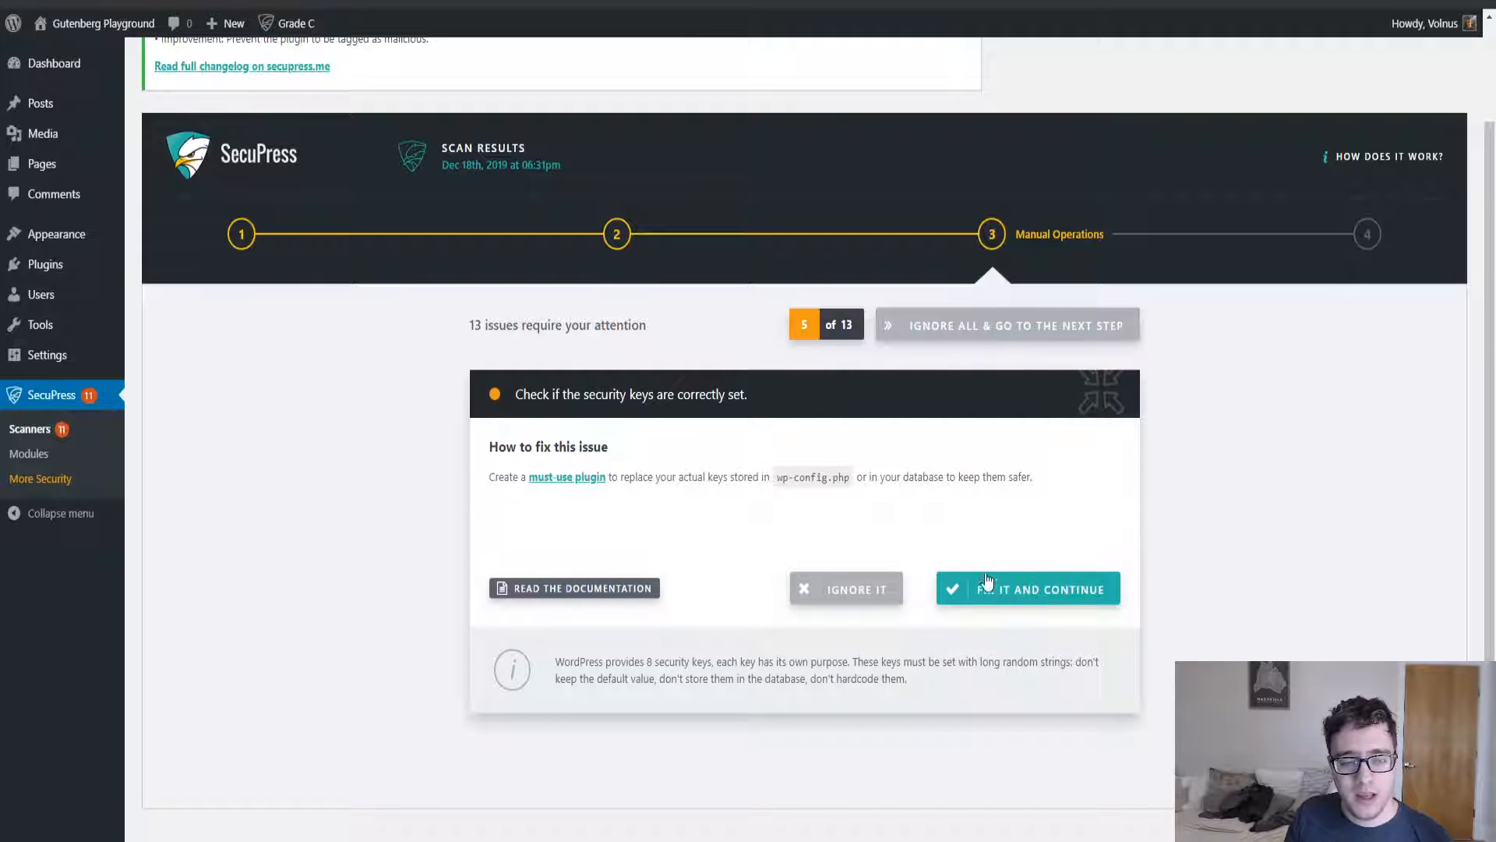
pyautogui.doubleClick(795, 482)
pyautogui.click(913, 507)
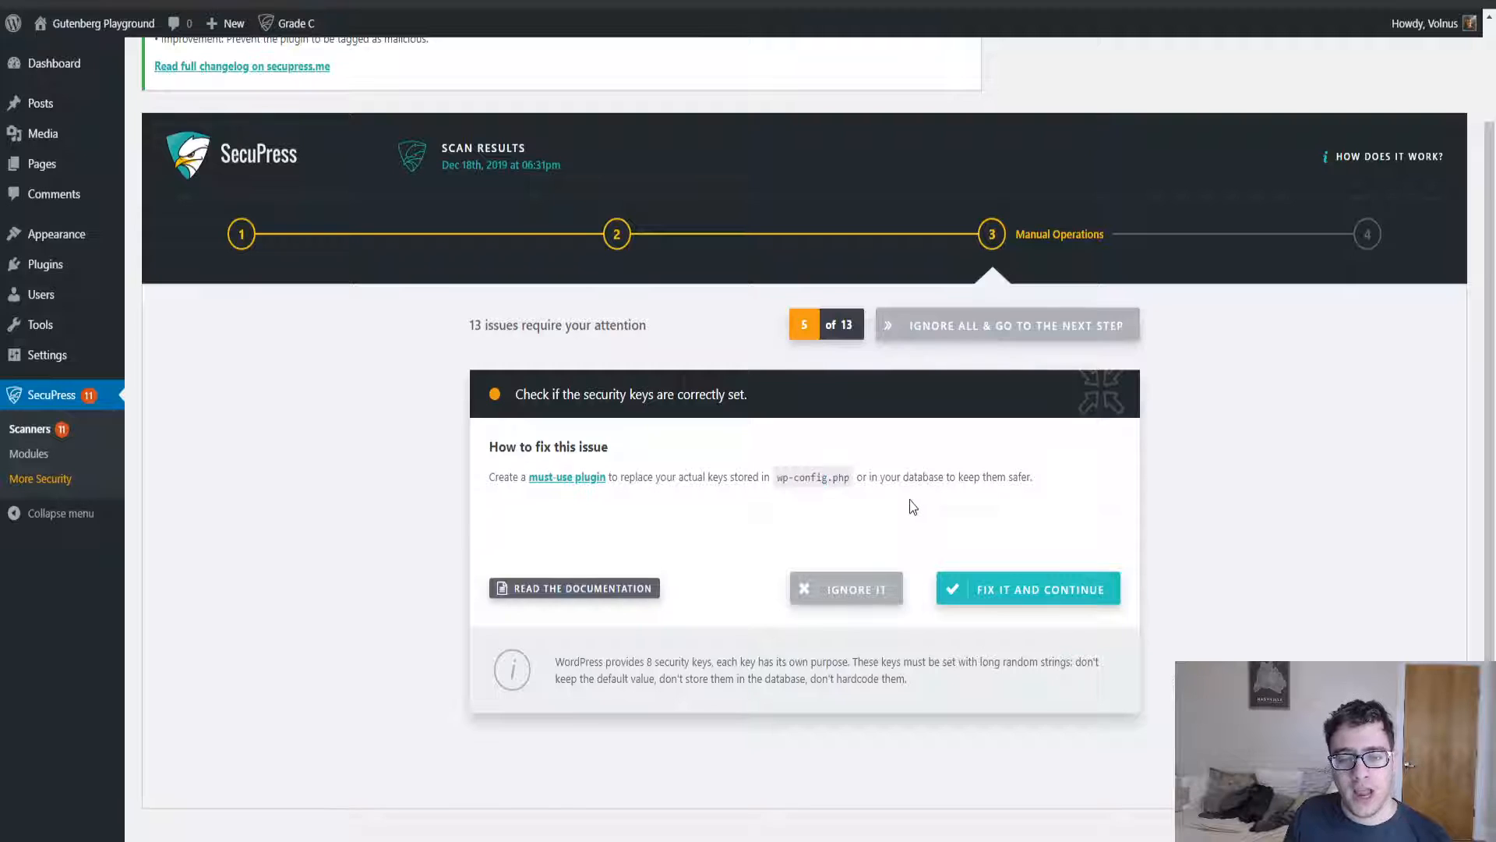
pyautogui.click(1034, 580)
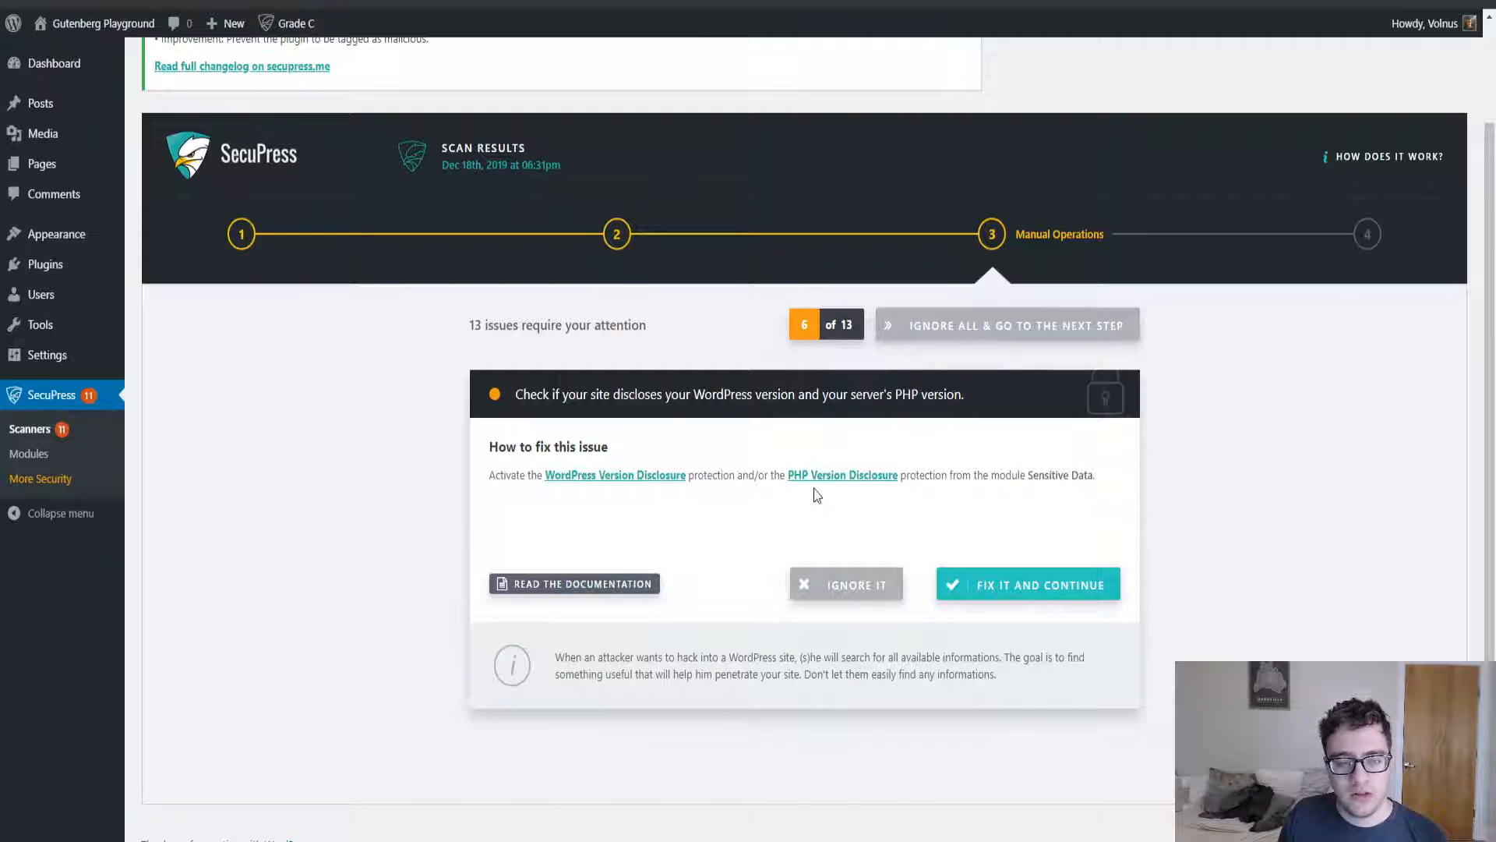
# - Fix the WordPress and PHP version disclosure and readme.txt issues, and ignore the Pro-only bad file extensions issue
pyautogui.click(957, 580)
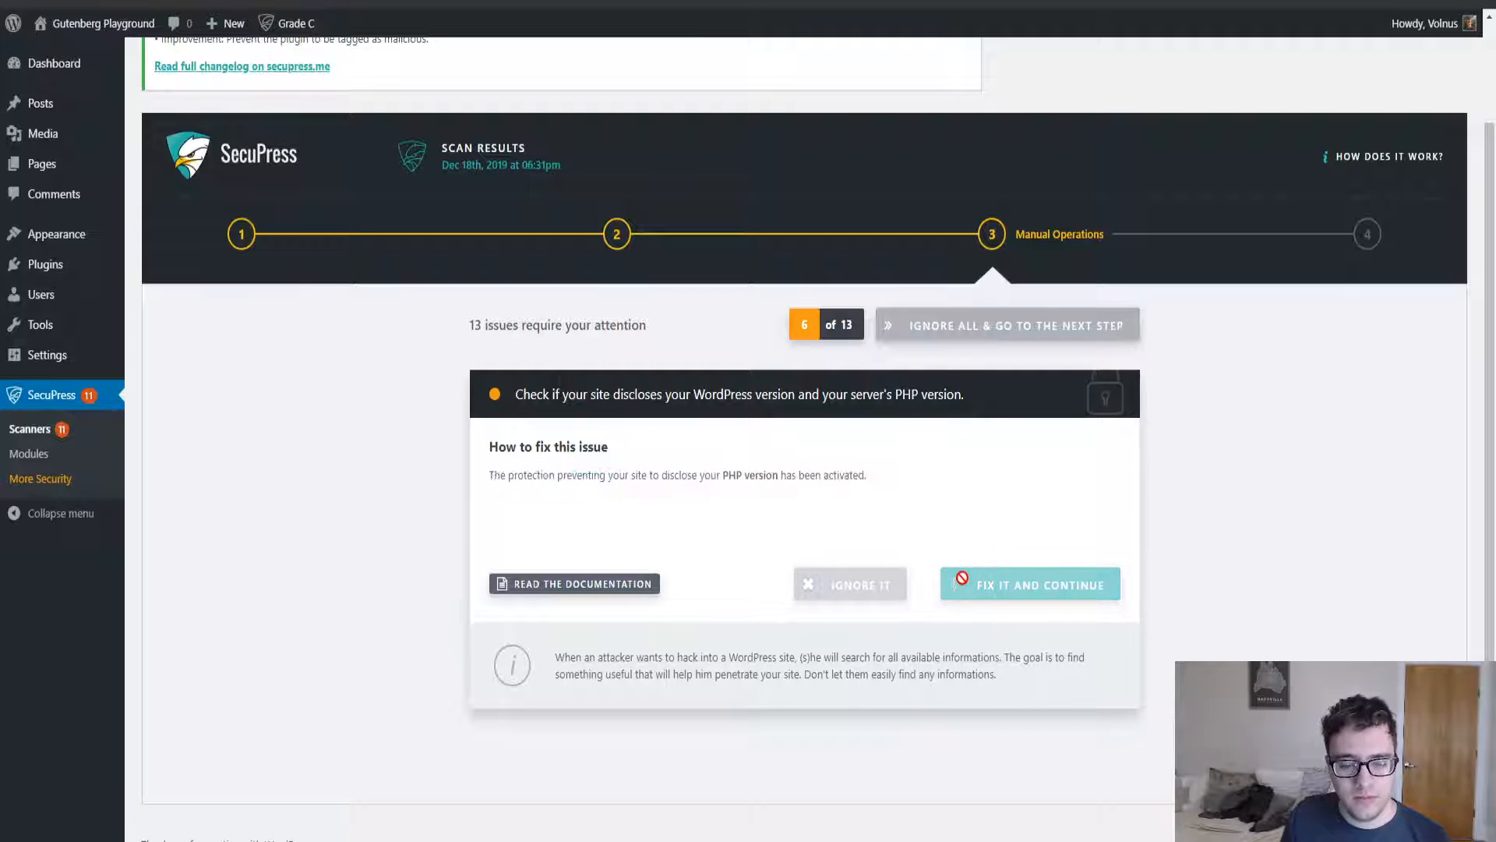
pyautogui.click(961, 580)
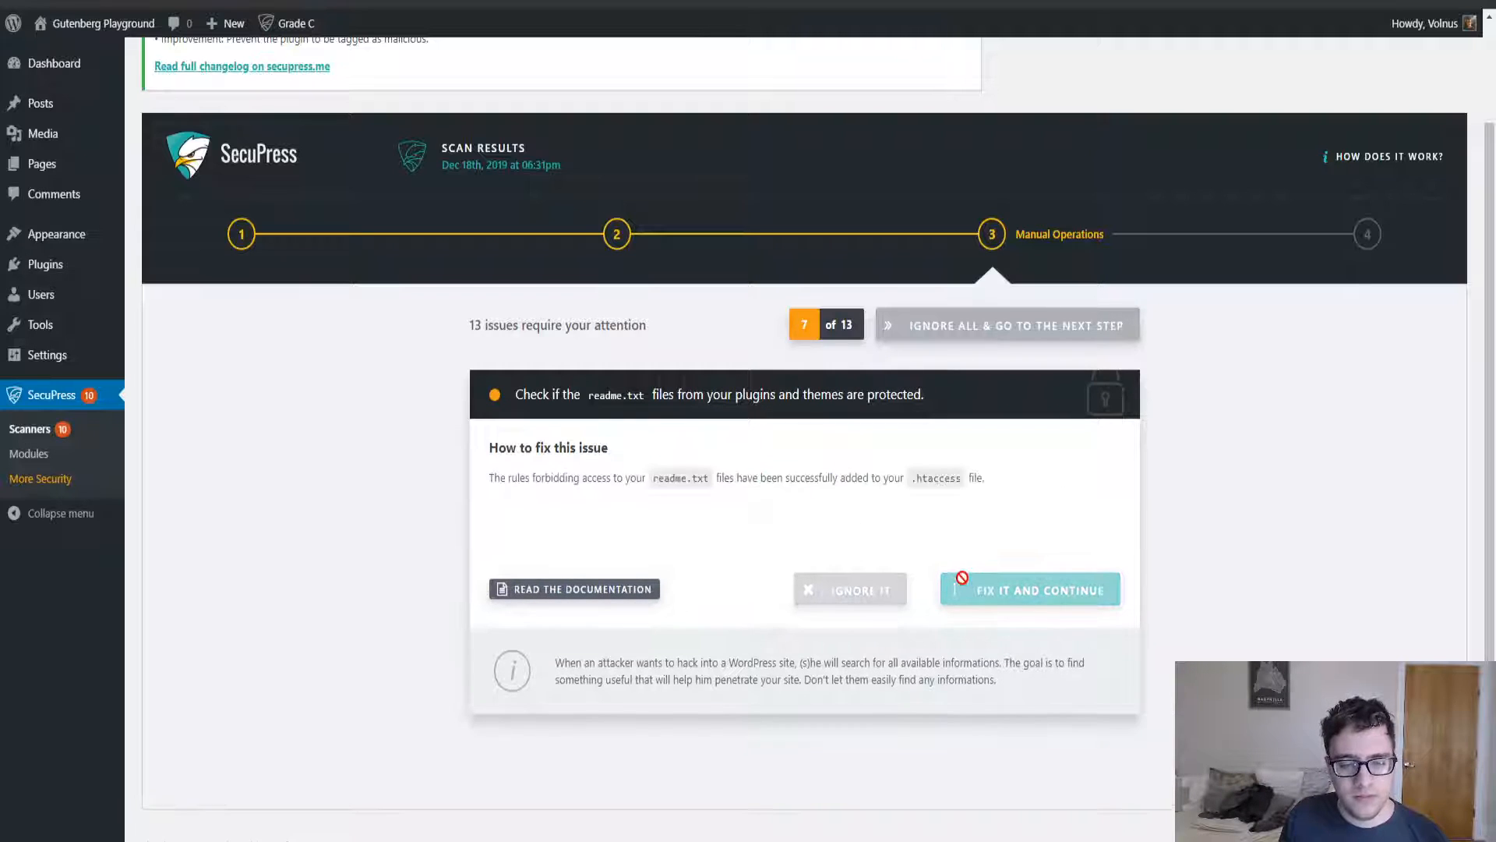
pyautogui.click(964, 579)
# - Fix the Firewall issues for bad User Agents, bad content, bad request methods and internal path disclosure, ignoring the Pro-only multiple quick requests issue
pyautogui.click(964, 579)
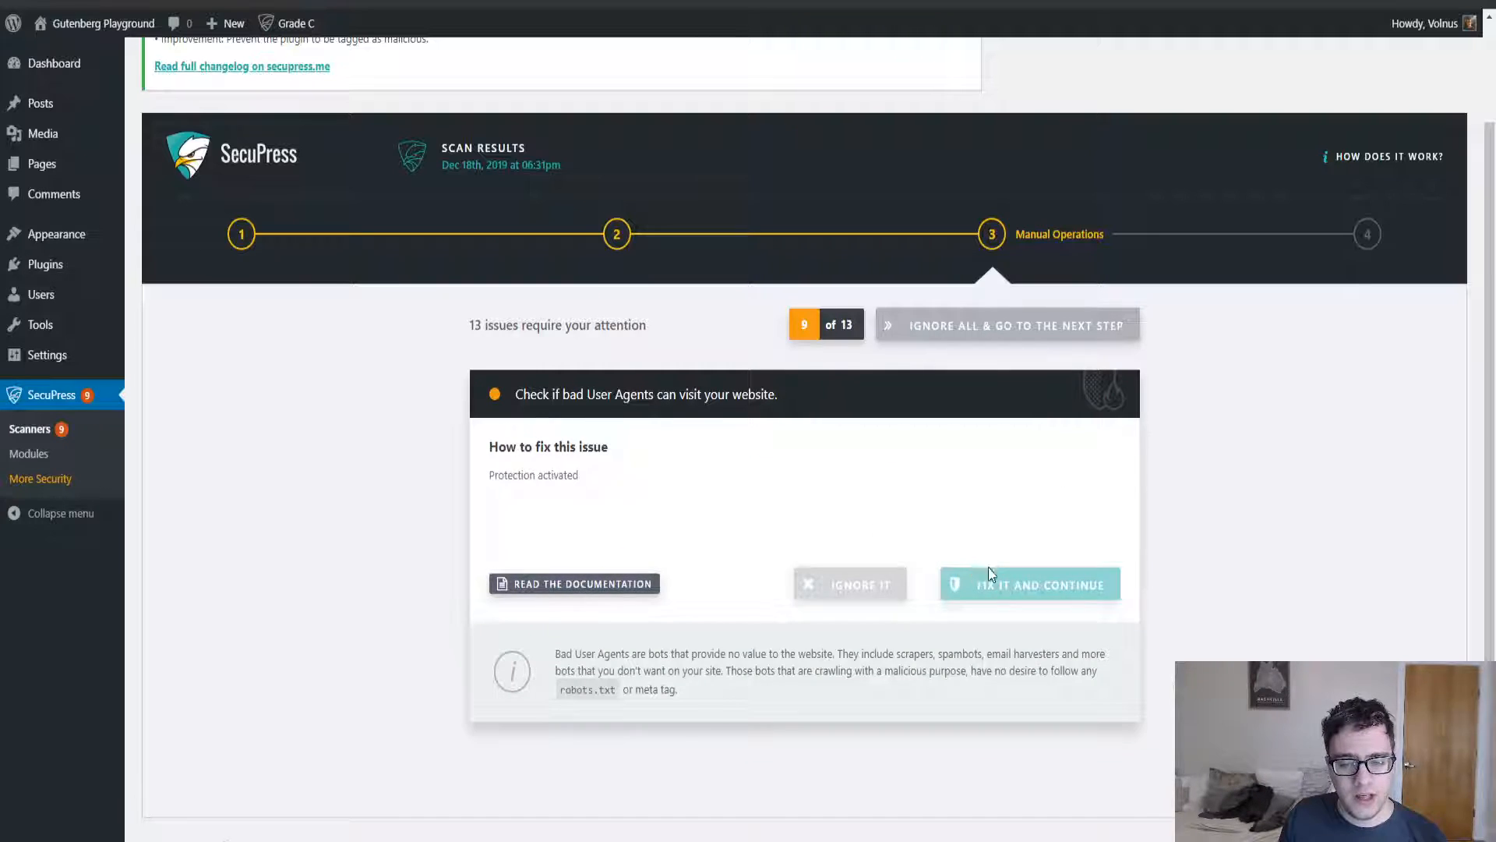
pyautogui.click(1014, 577)
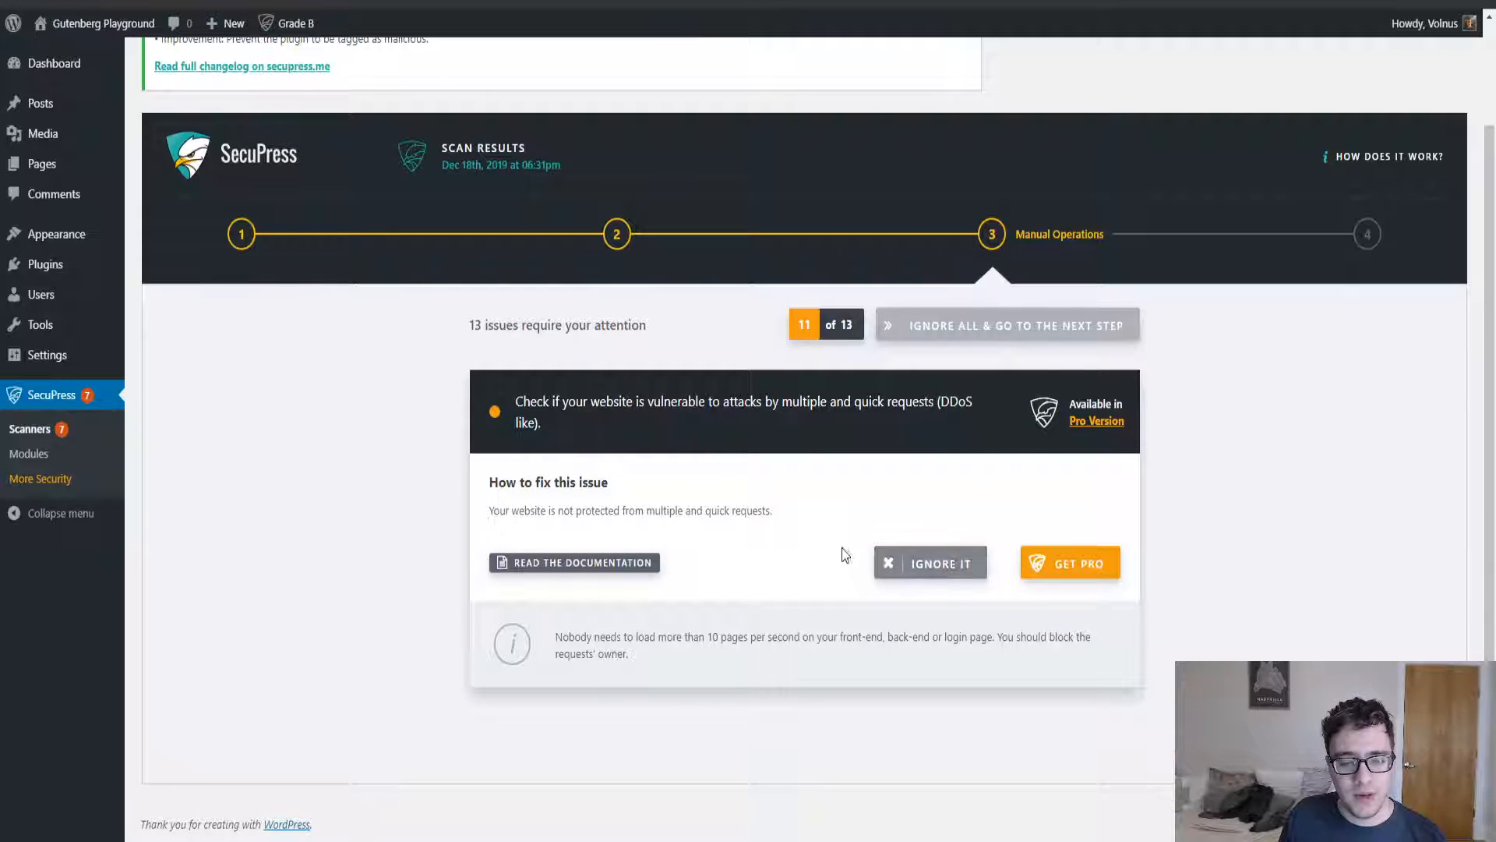
pyautogui.click(890, 561)
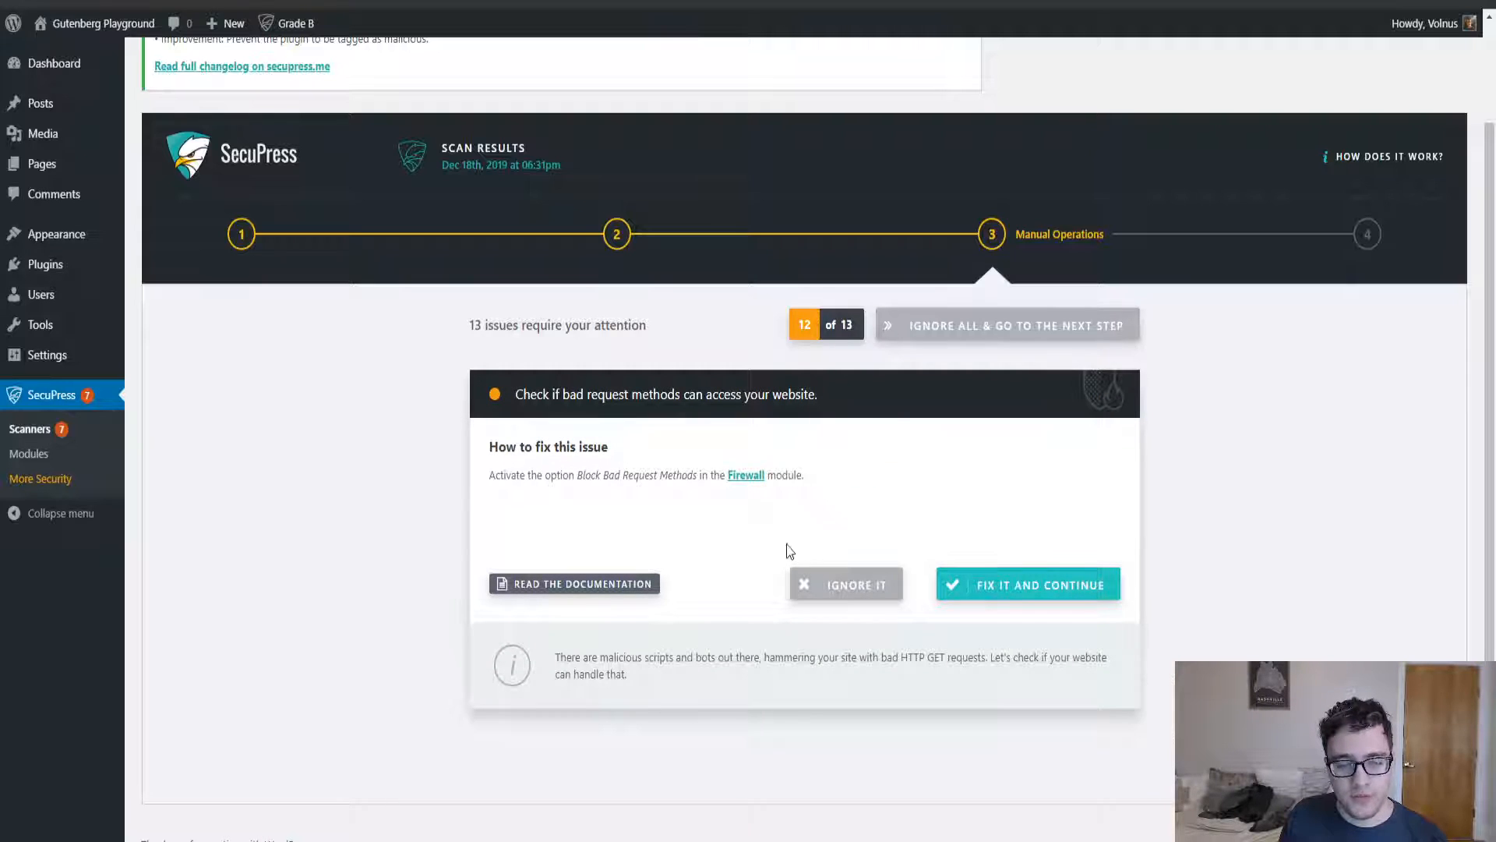
pyautogui.click(1026, 592)
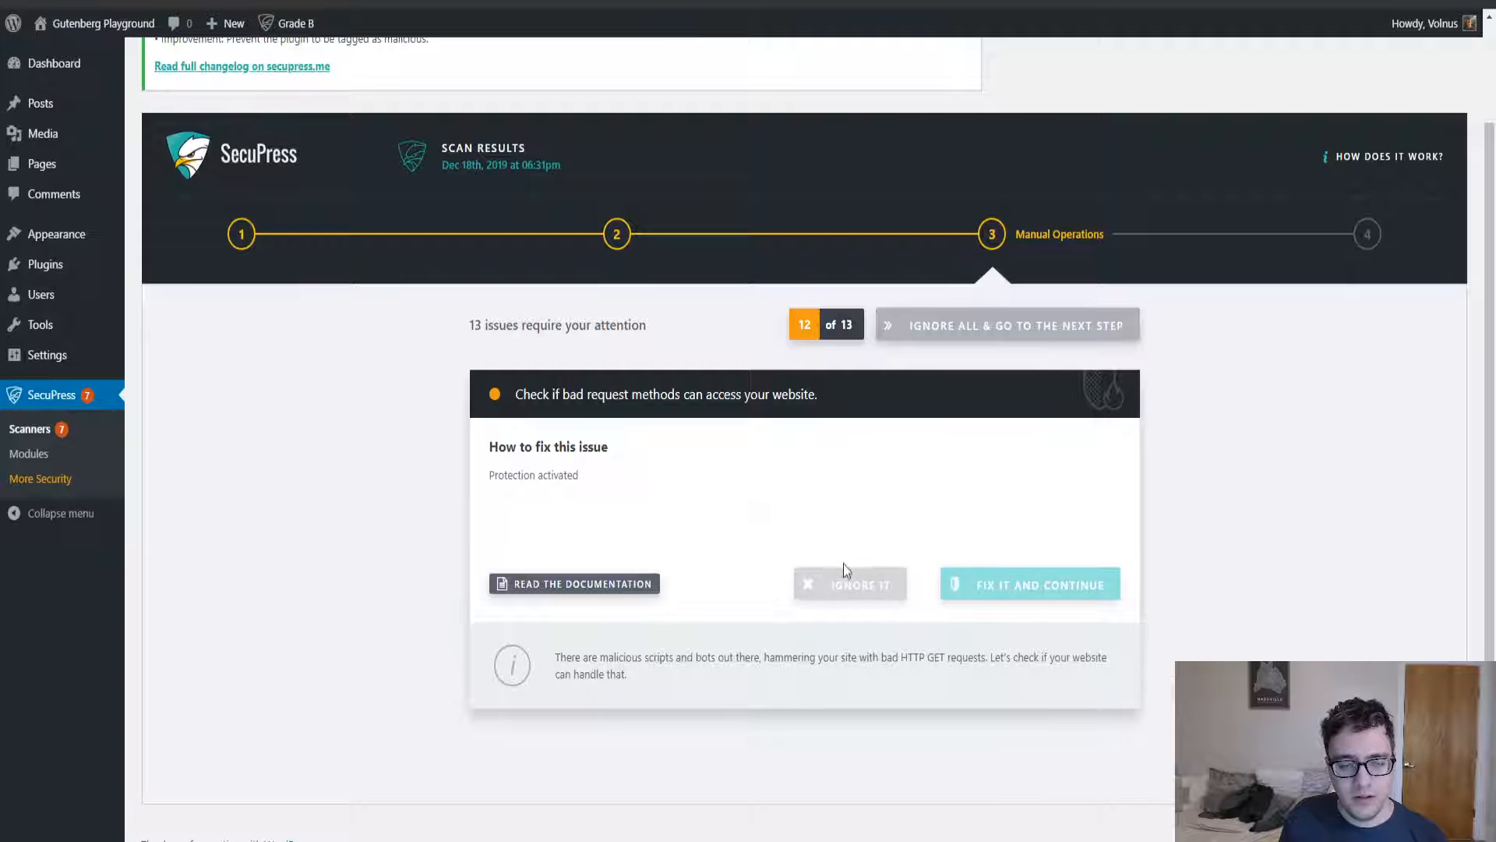
pyautogui.click(1035, 586)
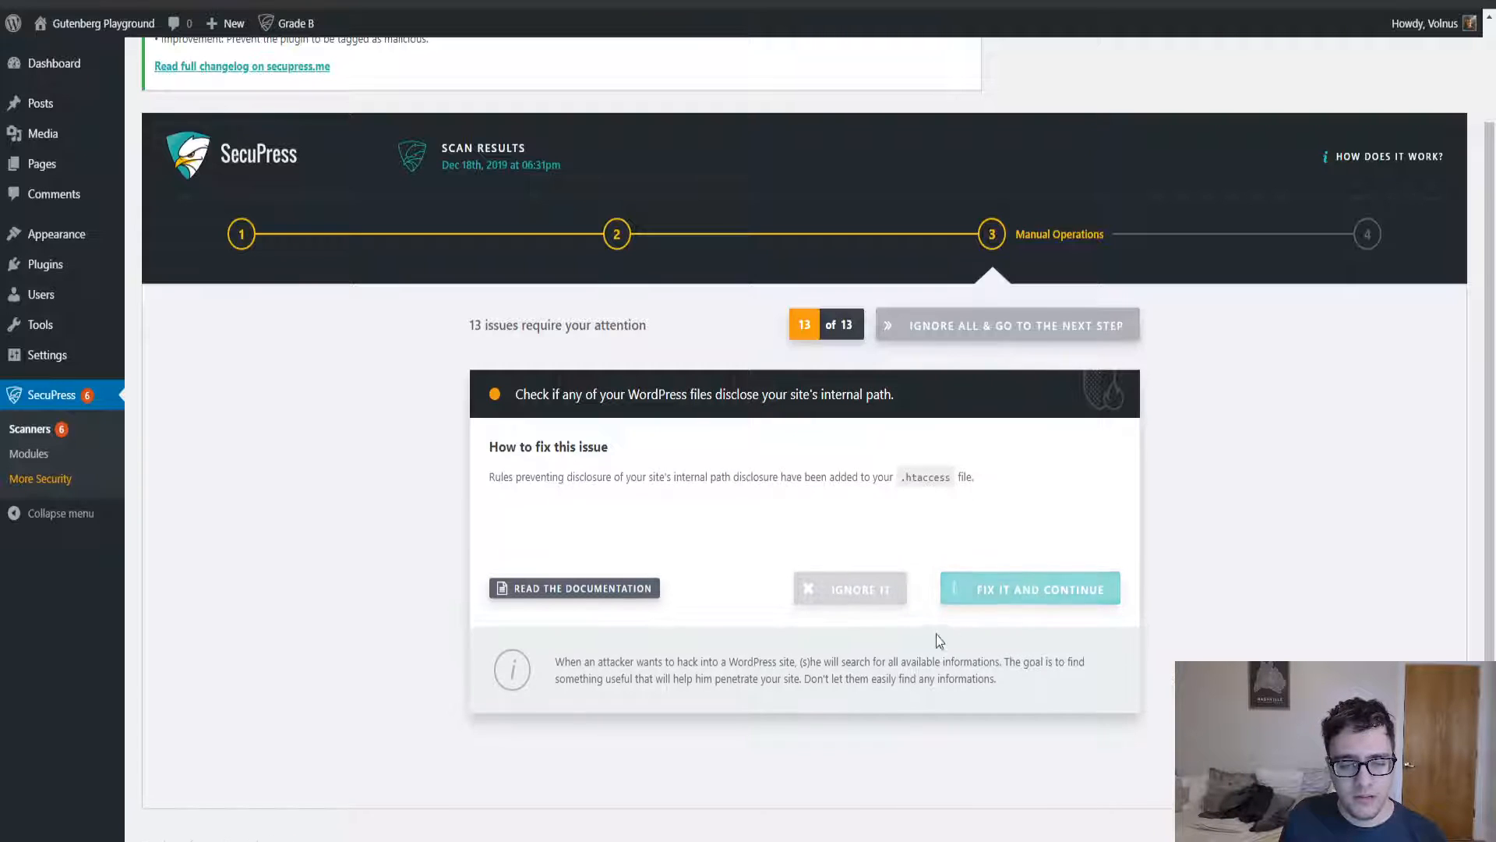
pyautogui.click(953, 581)
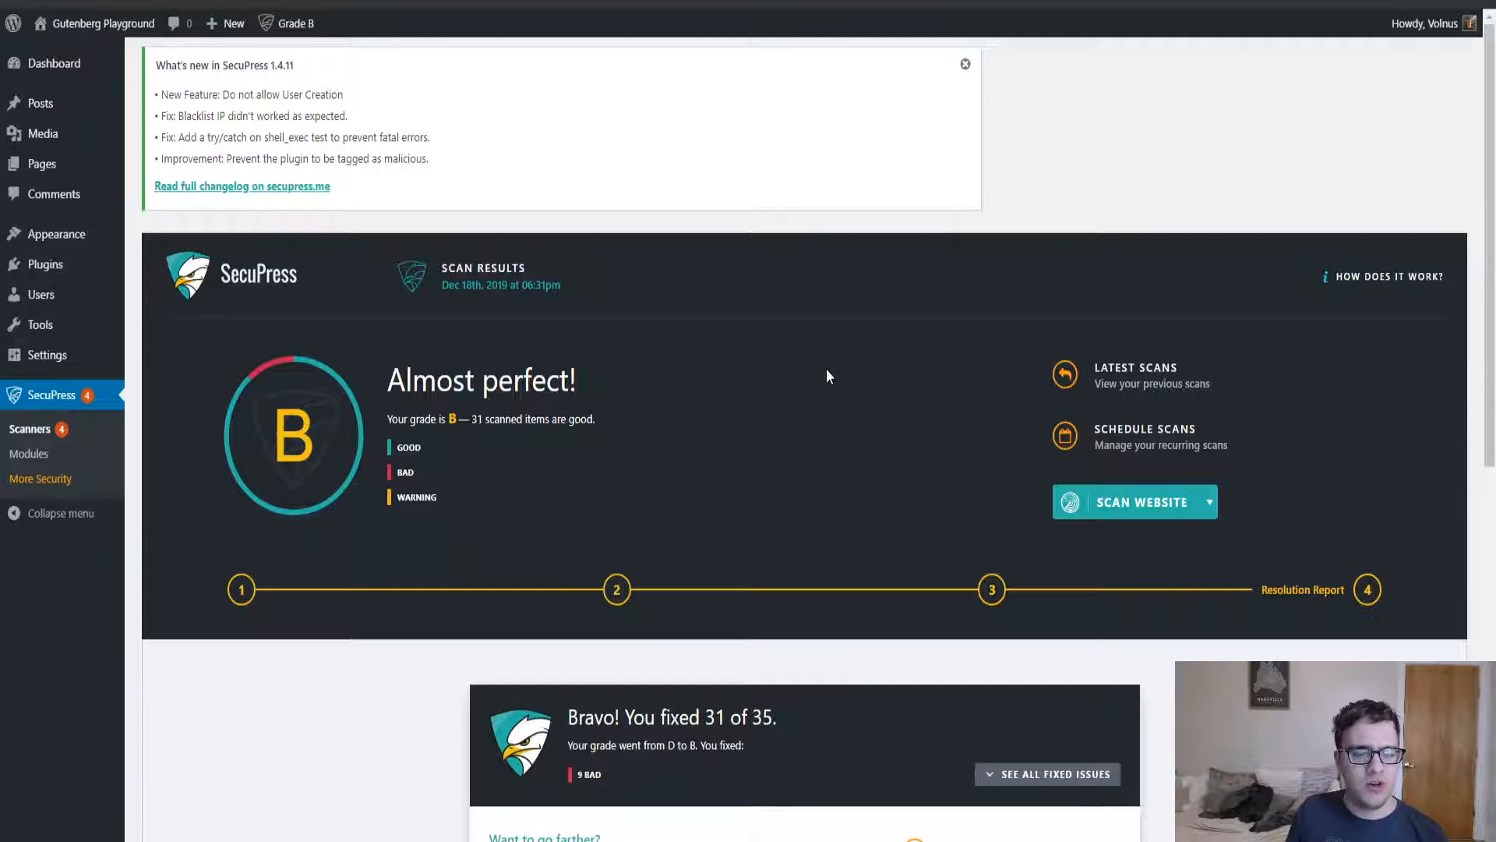
# - Review the Resolution Report, including the new grade, the features unlocked by the Pro version and the website scan options
pyautogui.scroll(-9, 827, 368)
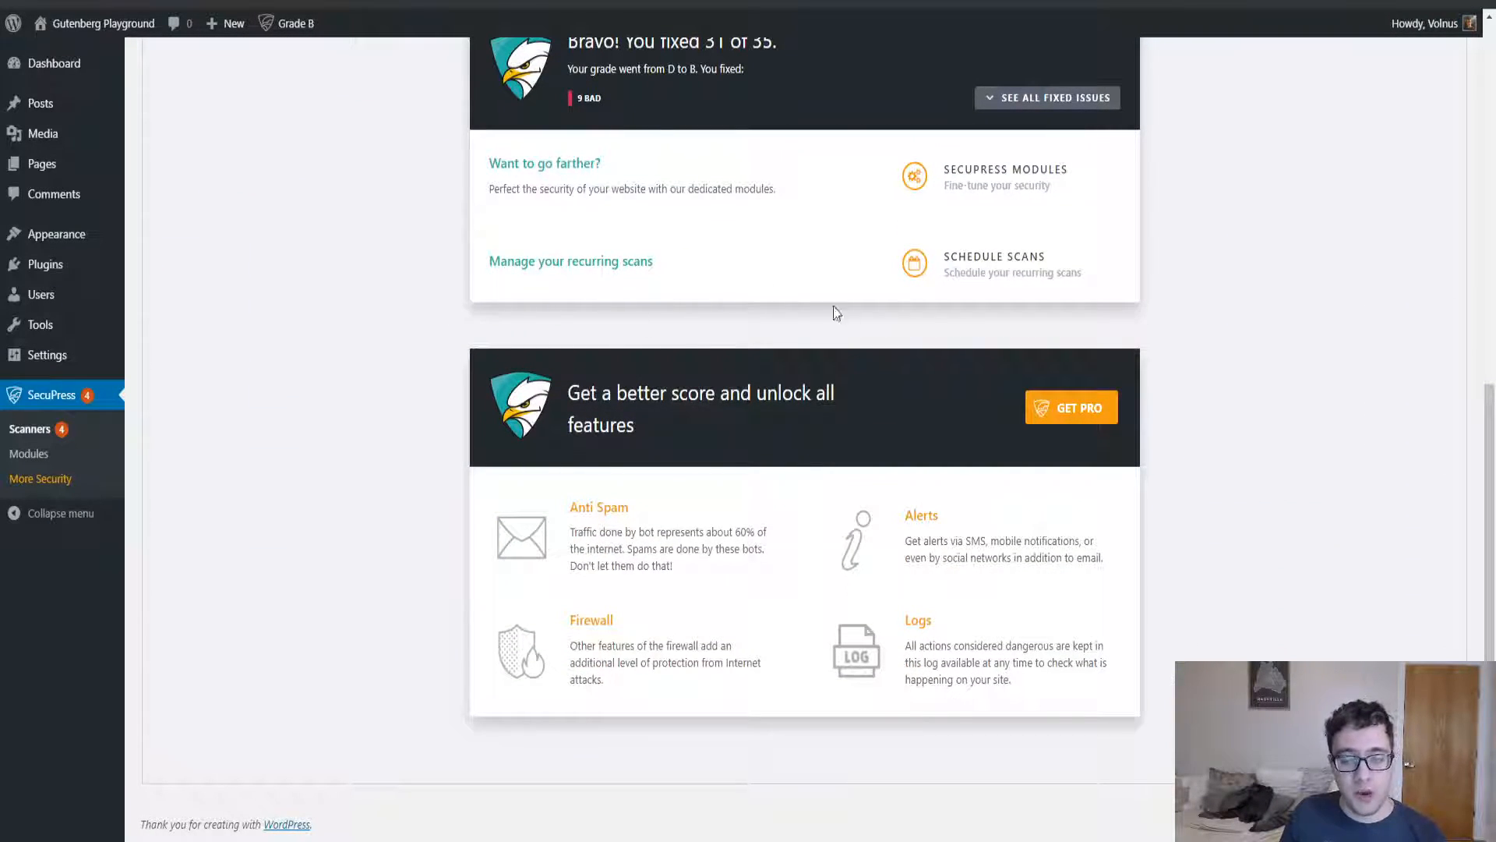
pyautogui.scroll(9, 828, 306)
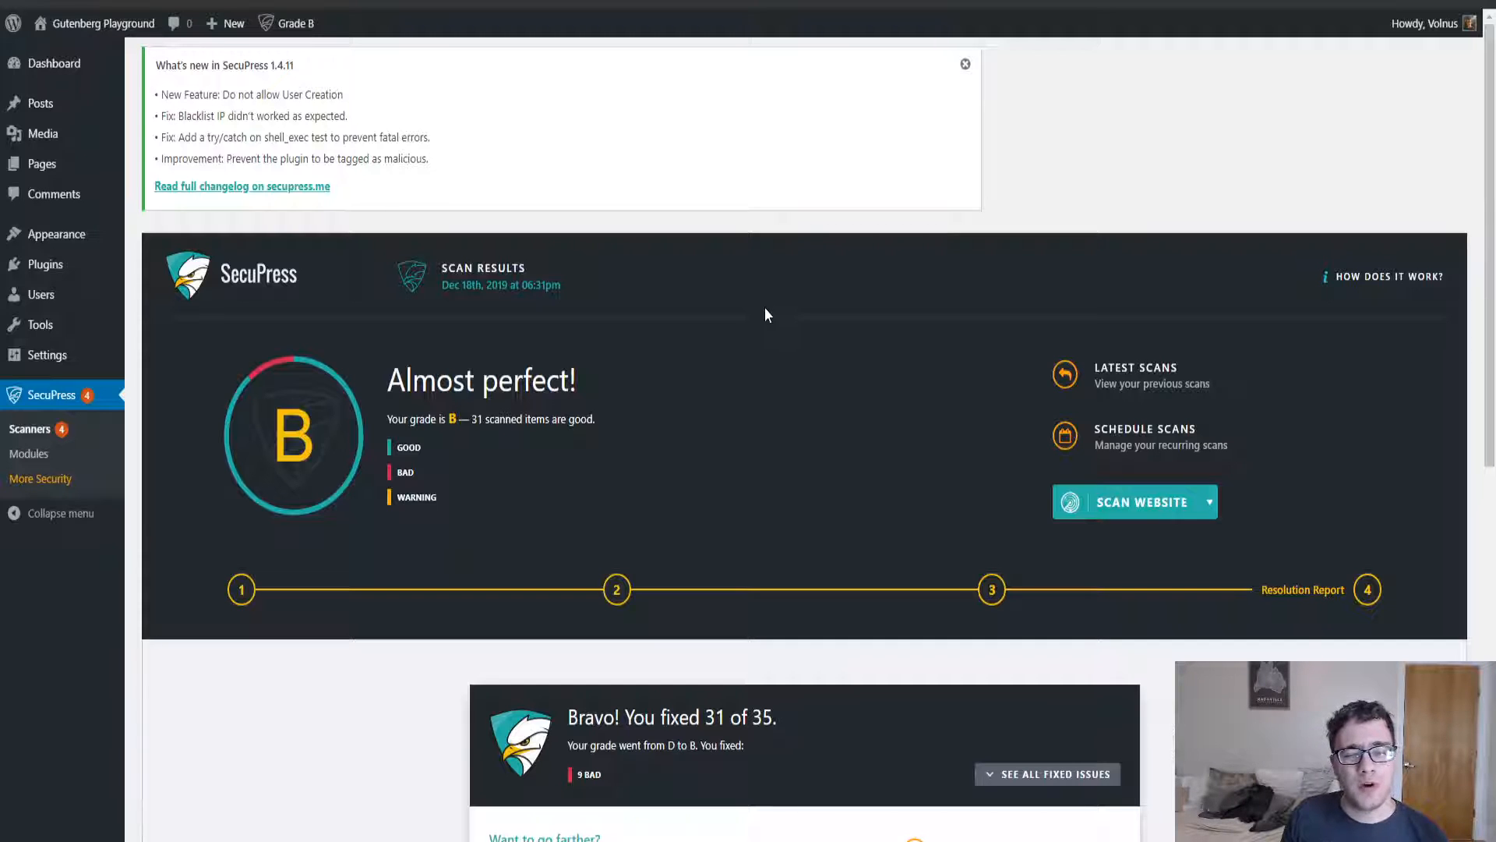
pyautogui.scroll(-7, 754, 335)
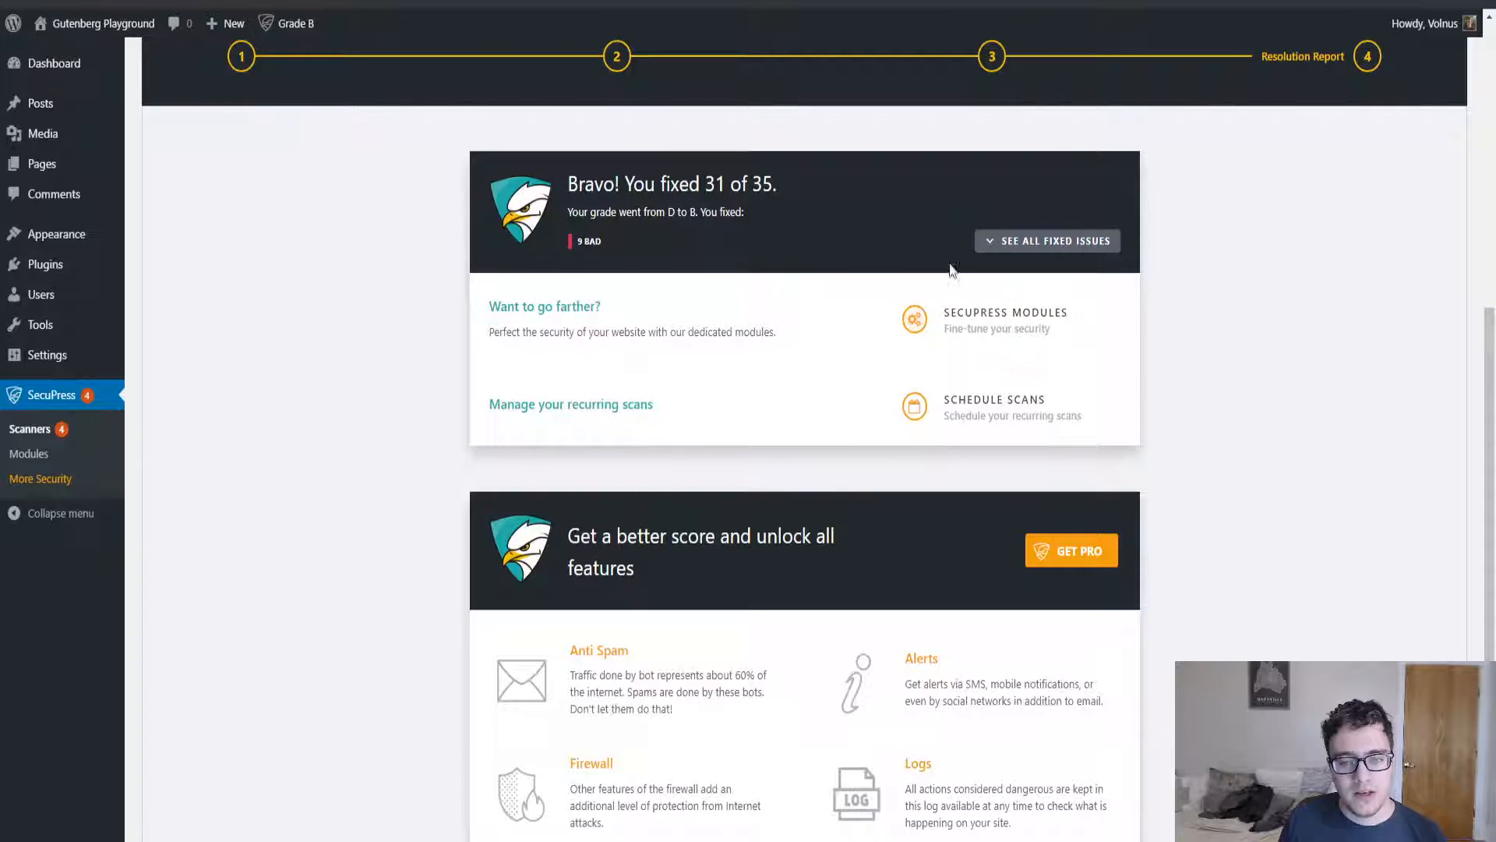
pyautogui.scroll(-2, 1092, 310)
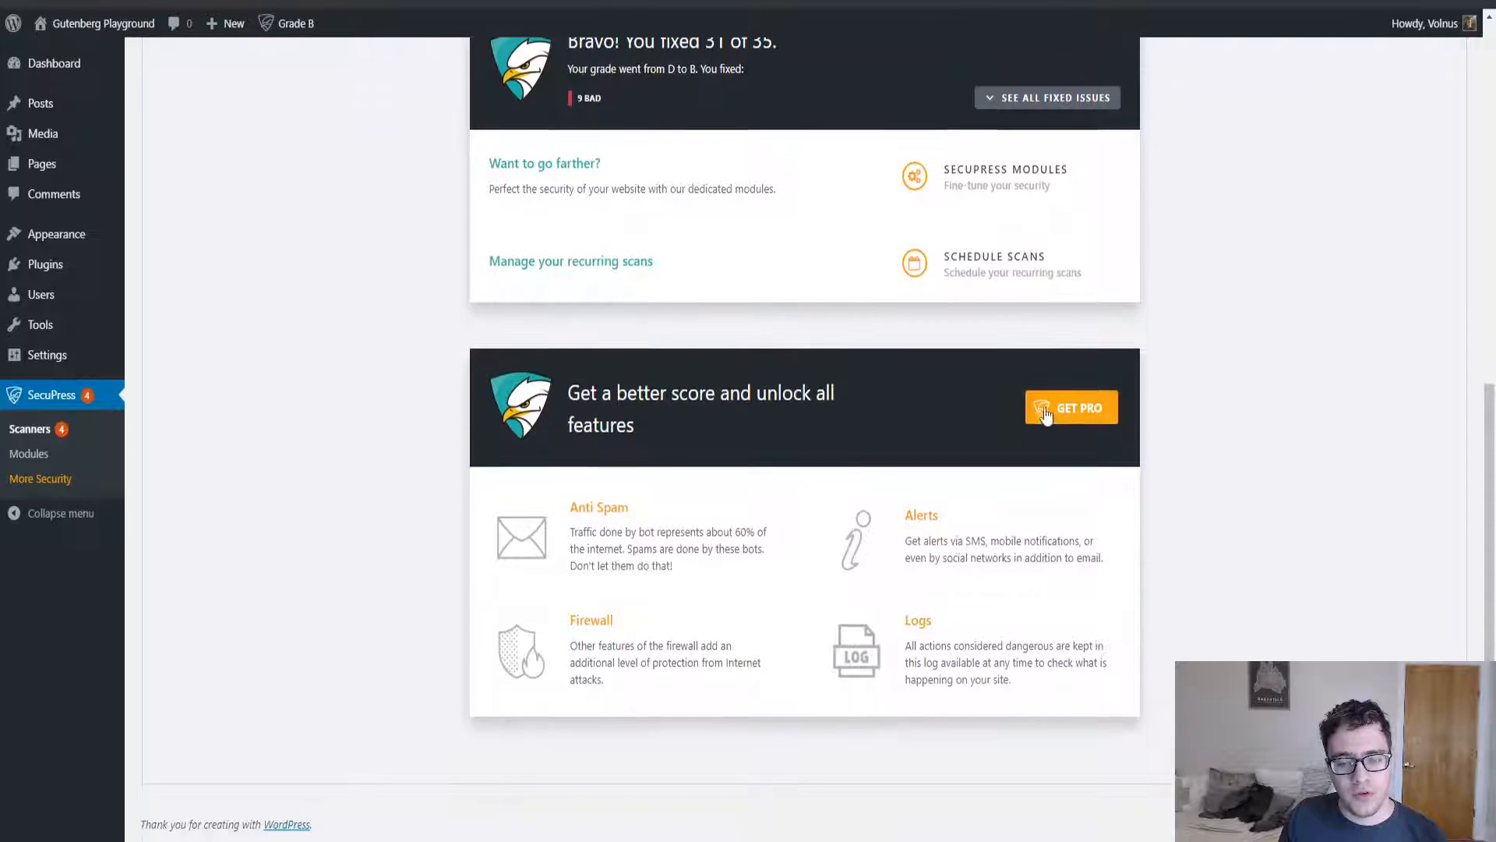
pyautogui.moveTo(632, 516); pyautogui.dragTo(744, 583)
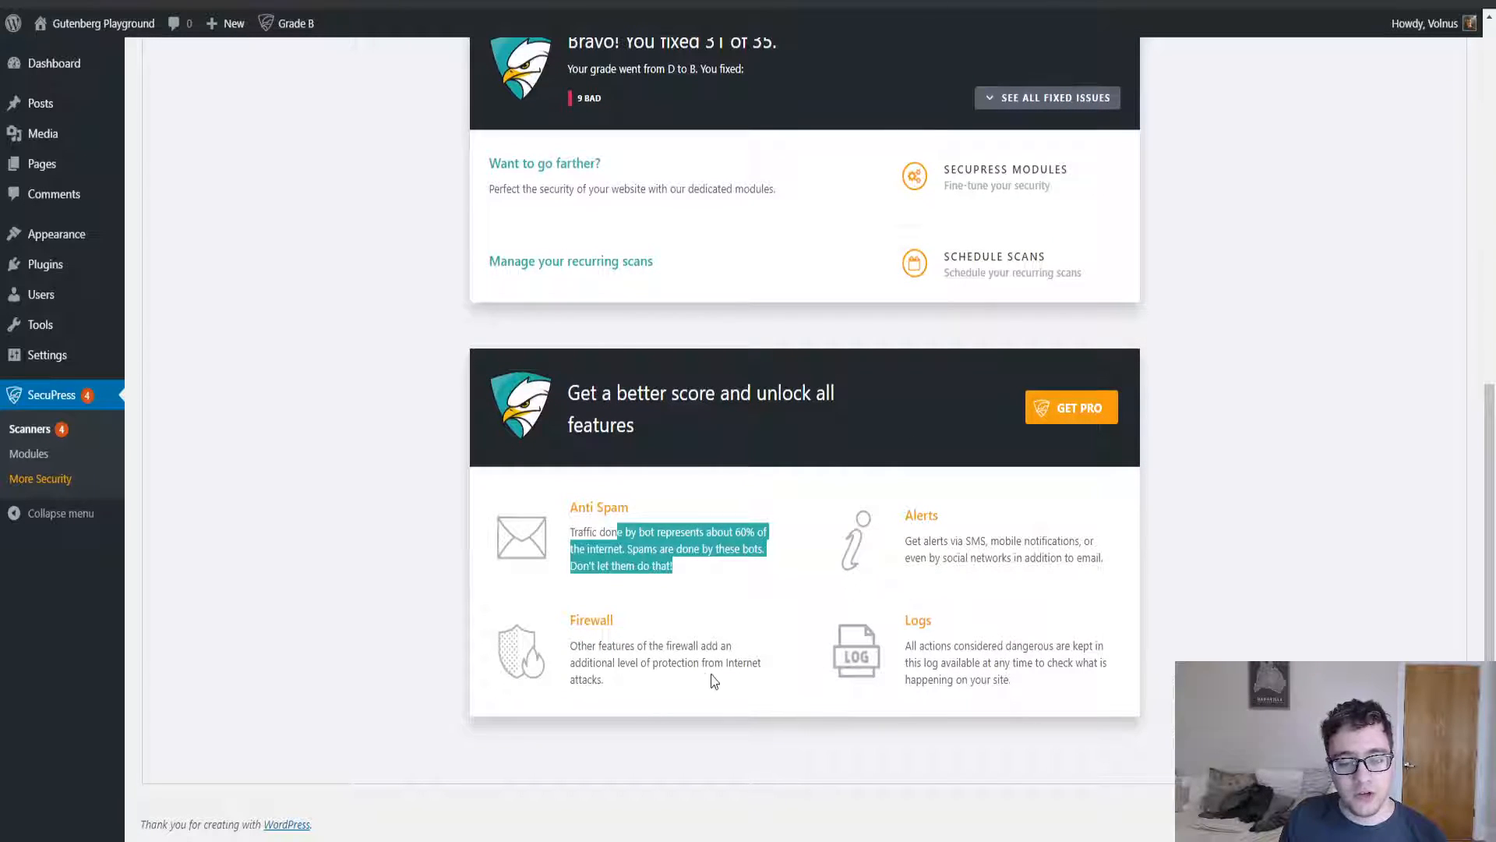
pyautogui.moveTo(718, 678); pyautogui.dragTo(632, 630)
pyautogui.click(631, 630)
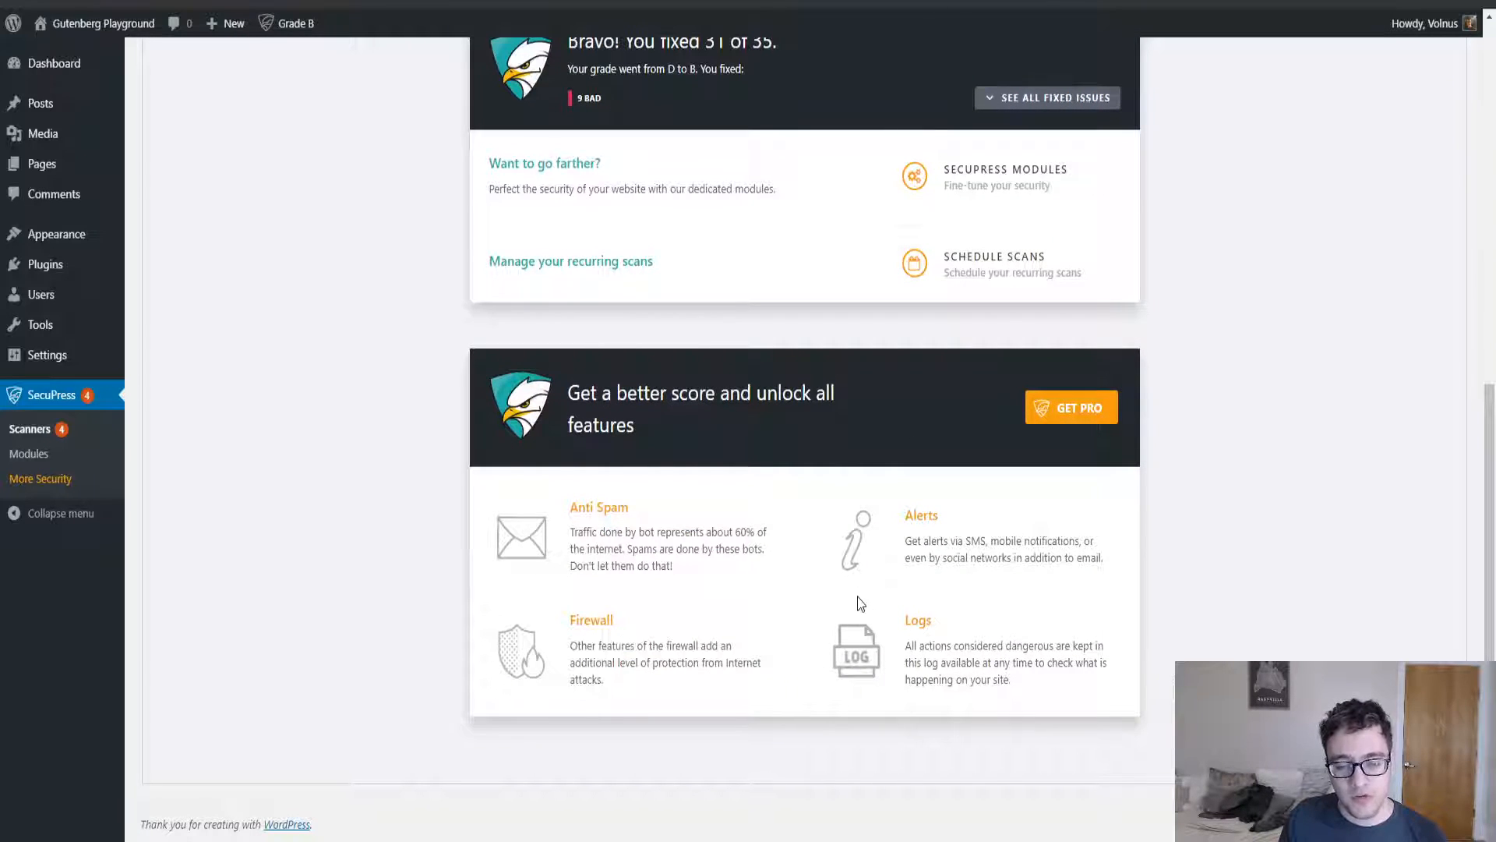
pyautogui.scroll(3, 945, 764)
pyautogui.scroll(6, 949, 760)
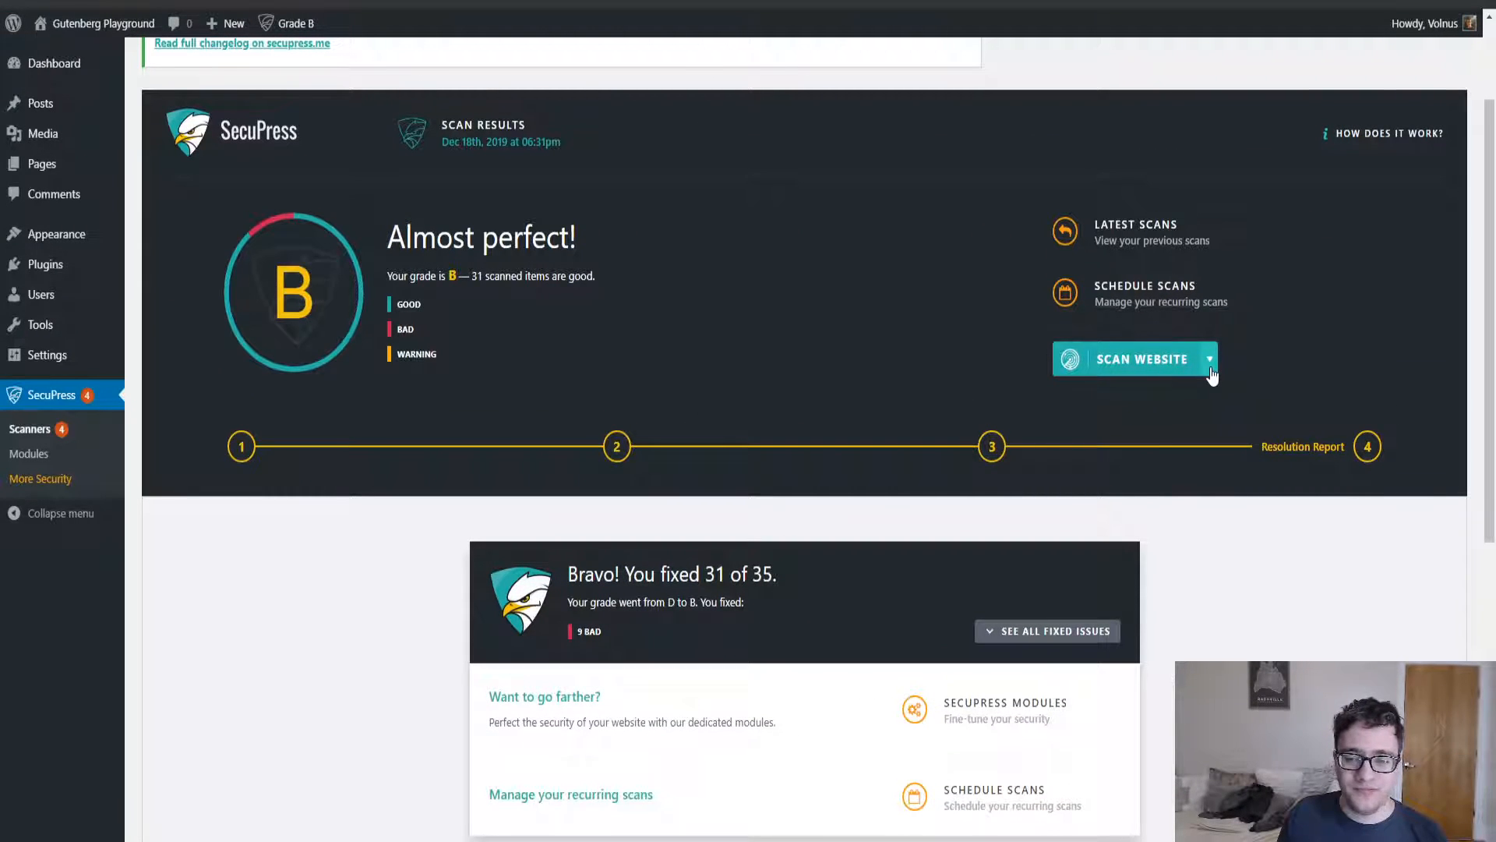
pyautogui.click(1210, 360)
pyautogui.doubleClick(361, 475)
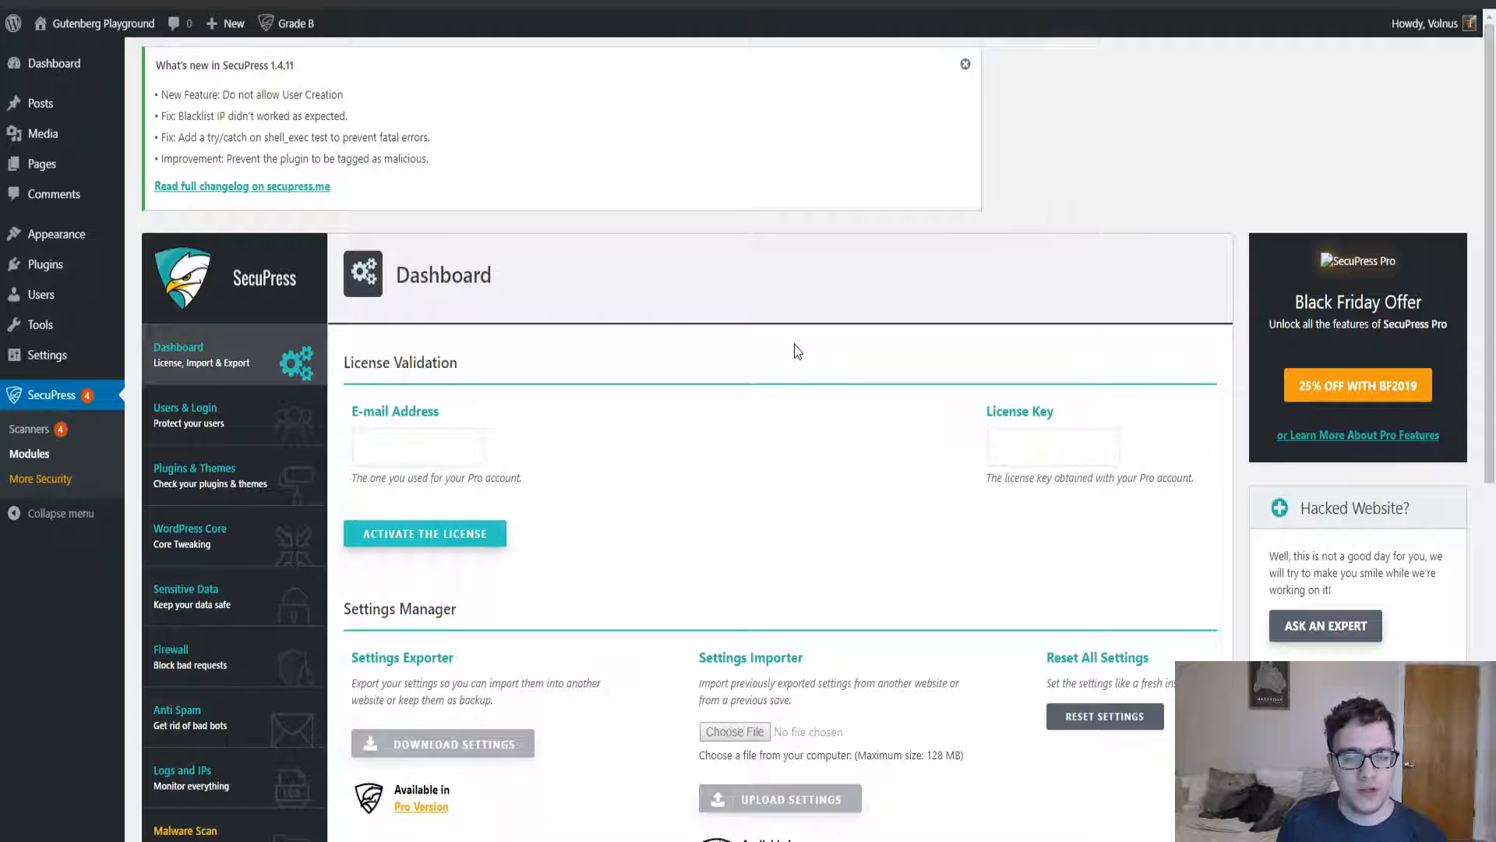
# - Look over the license and settings manager options of the Dashboard module and open the Users & Login module
pyautogui.scroll(-5, 645, 408)
pyautogui.scroll(5, 644, 407)
pyautogui.click(283, 419)
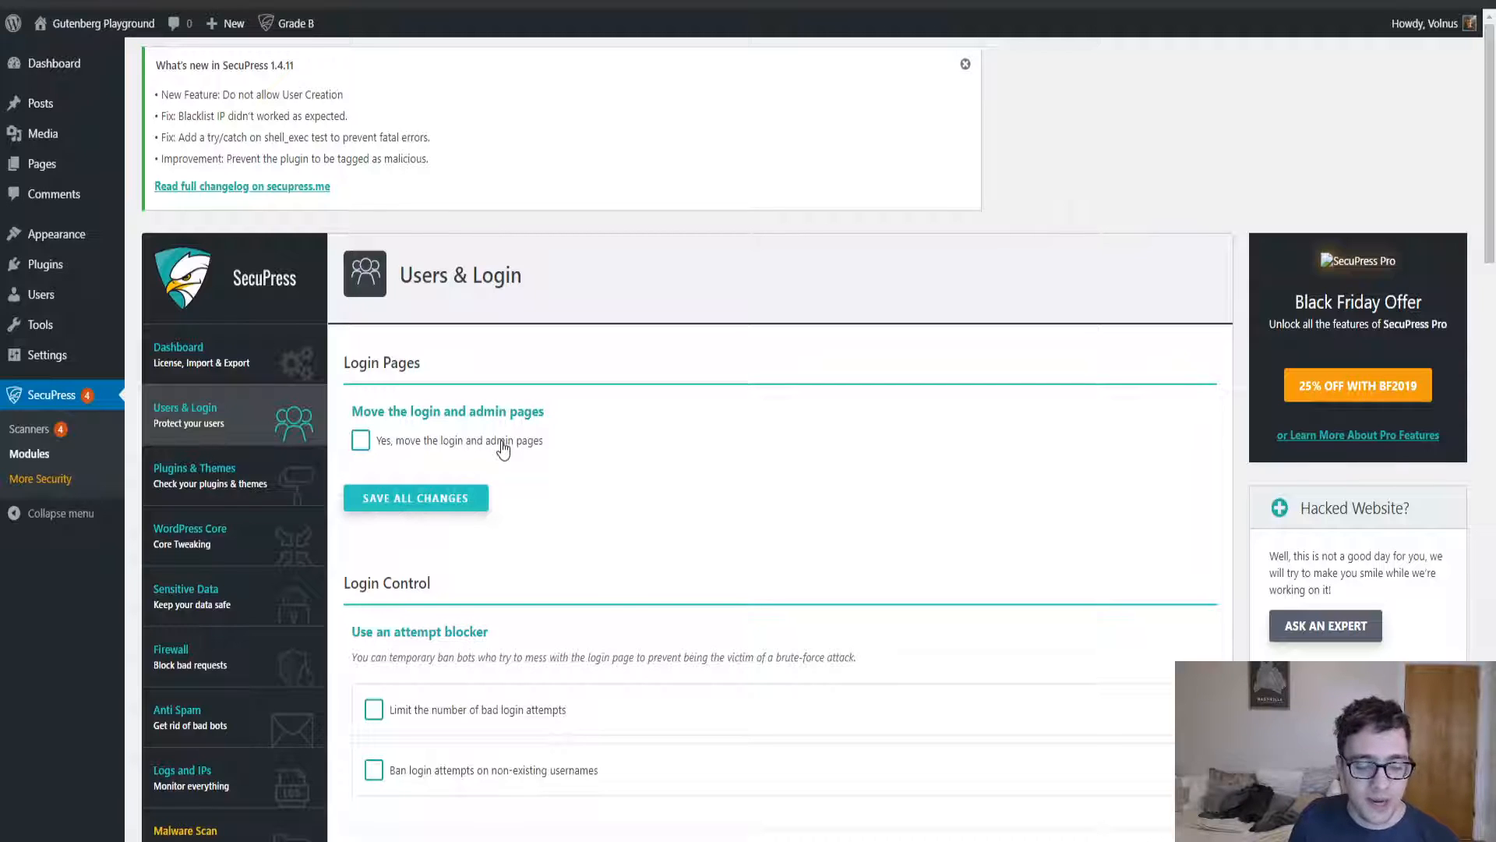
pyautogui.click(502, 449)
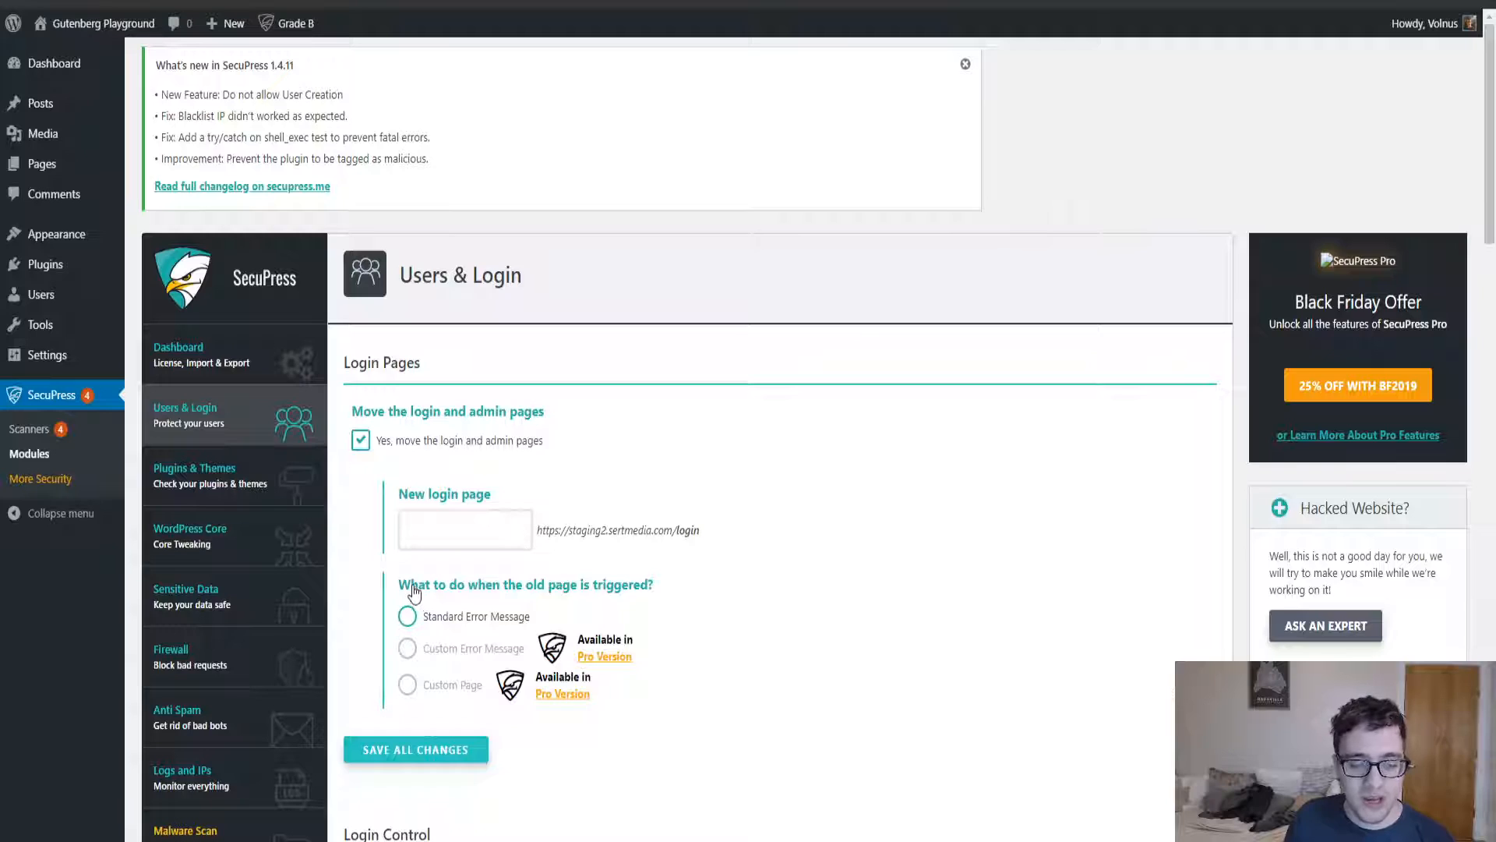
pyautogui.click(430, 528)
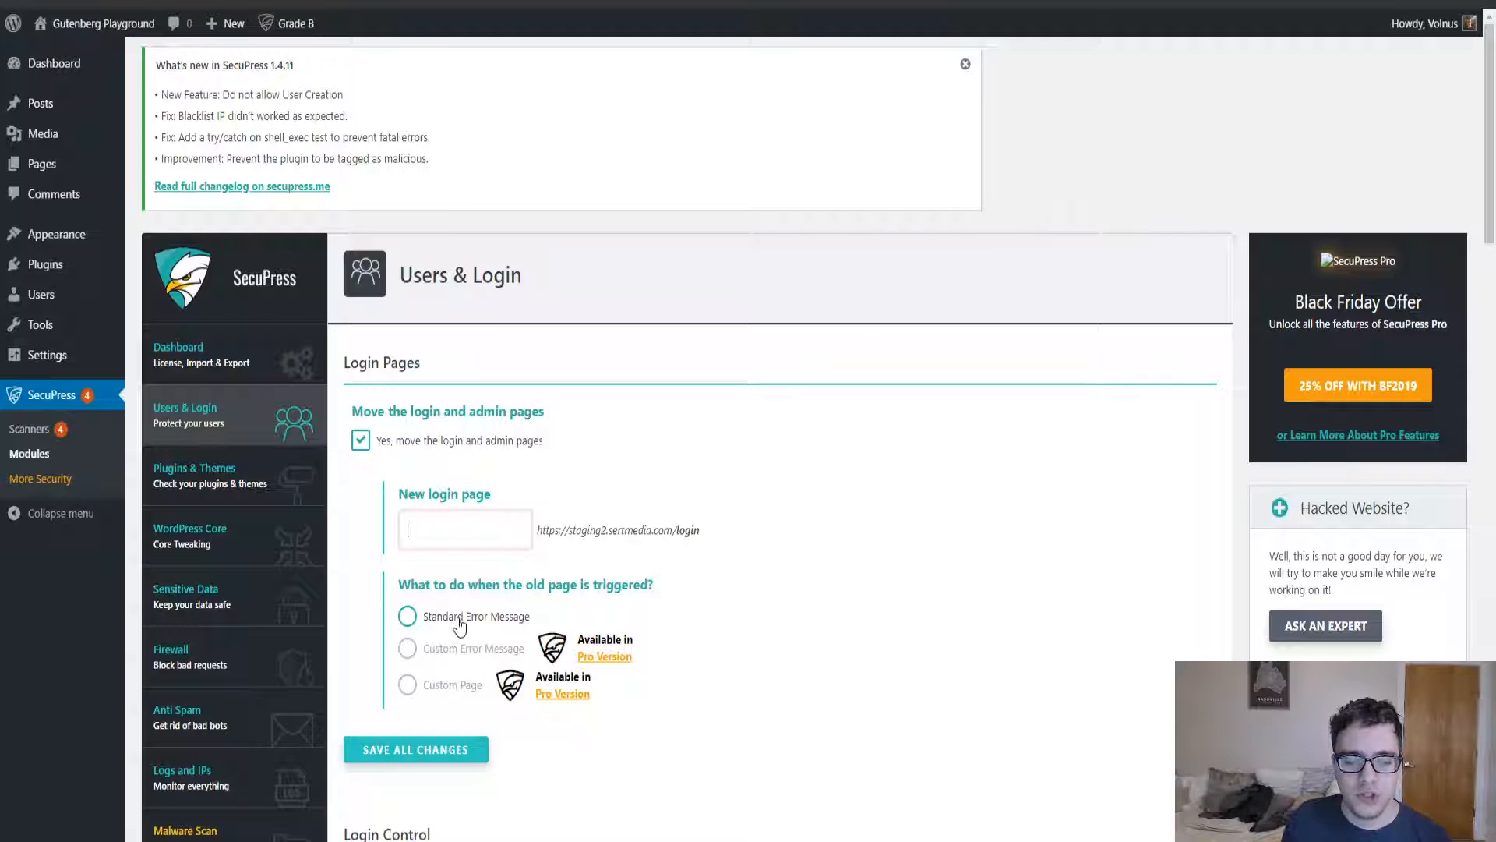
pyautogui.click(421, 449)
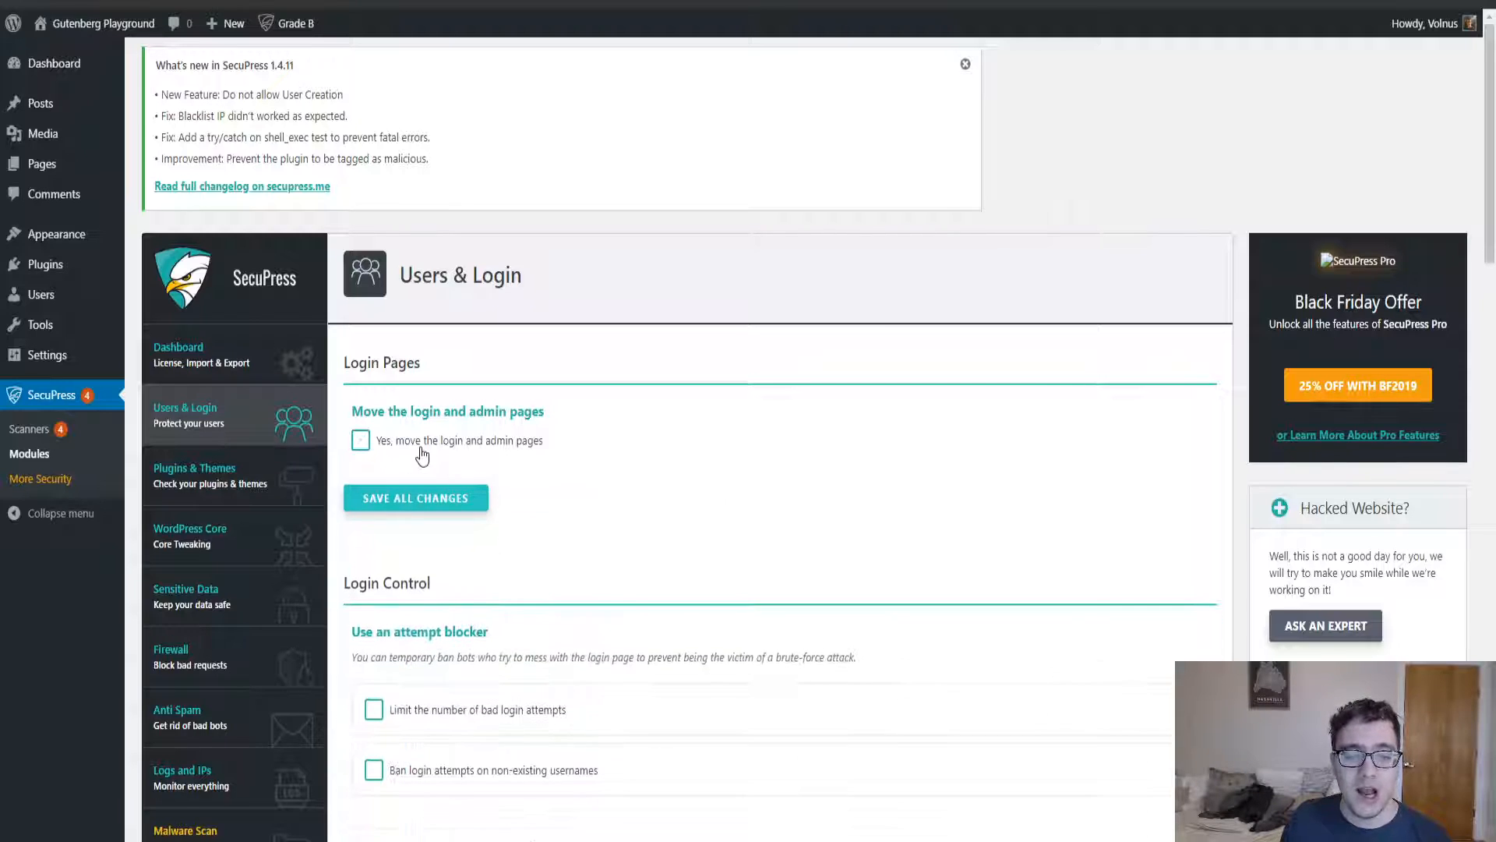
pyautogui.click(421, 450)
pyautogui.click(419, 452)
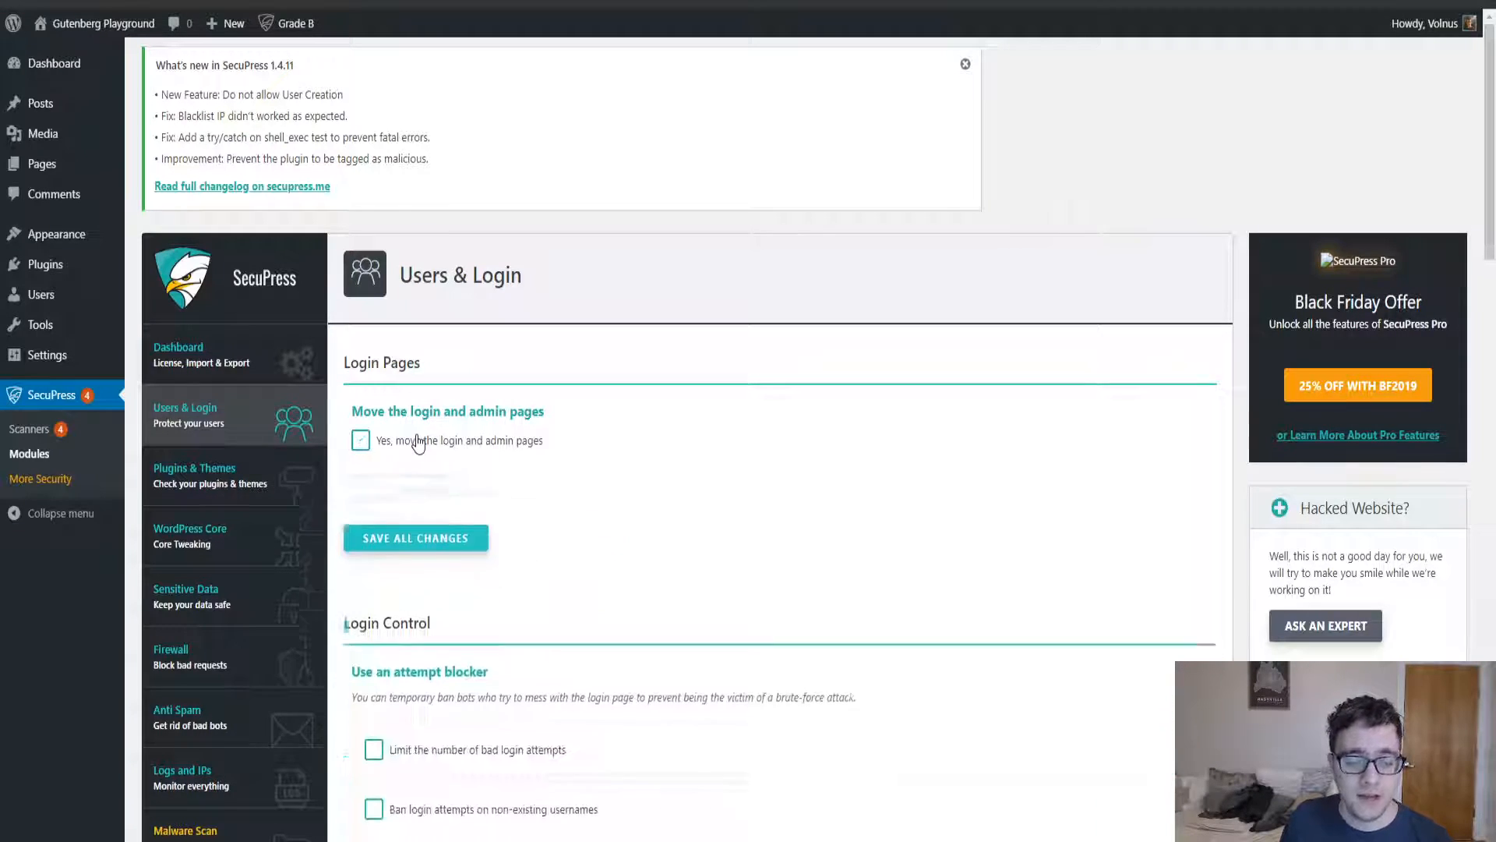
# - Enable the attempt blocker options that limit bad login attempts and ban login attempts on non-existing usernames
pyautogui.scroll(-1, 419, 442)
pyautogui.scroll(-2, 419, 442)
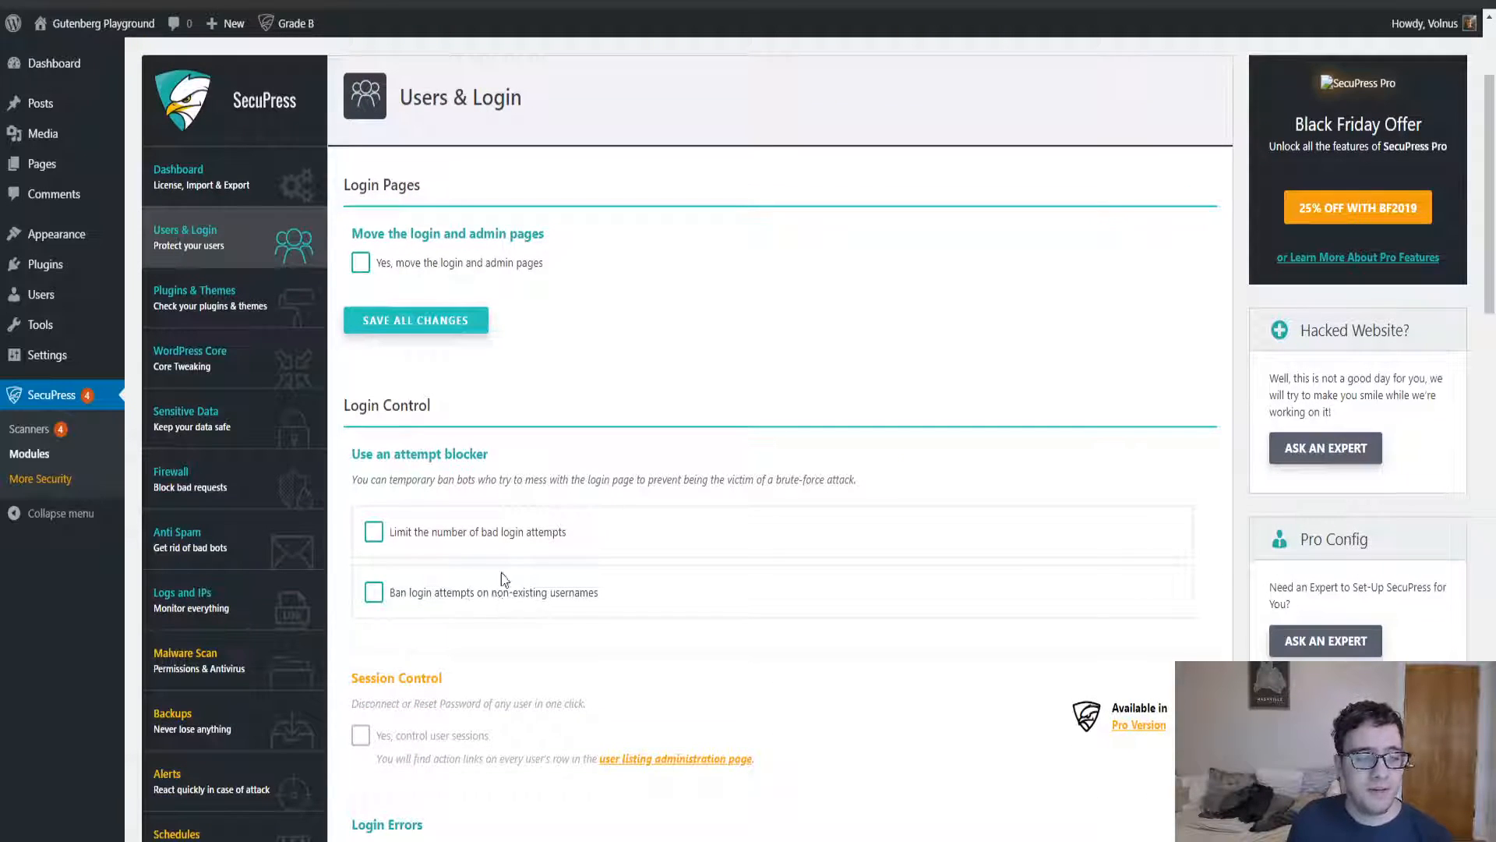
pyautogui.scroll(-2, 543, 474)
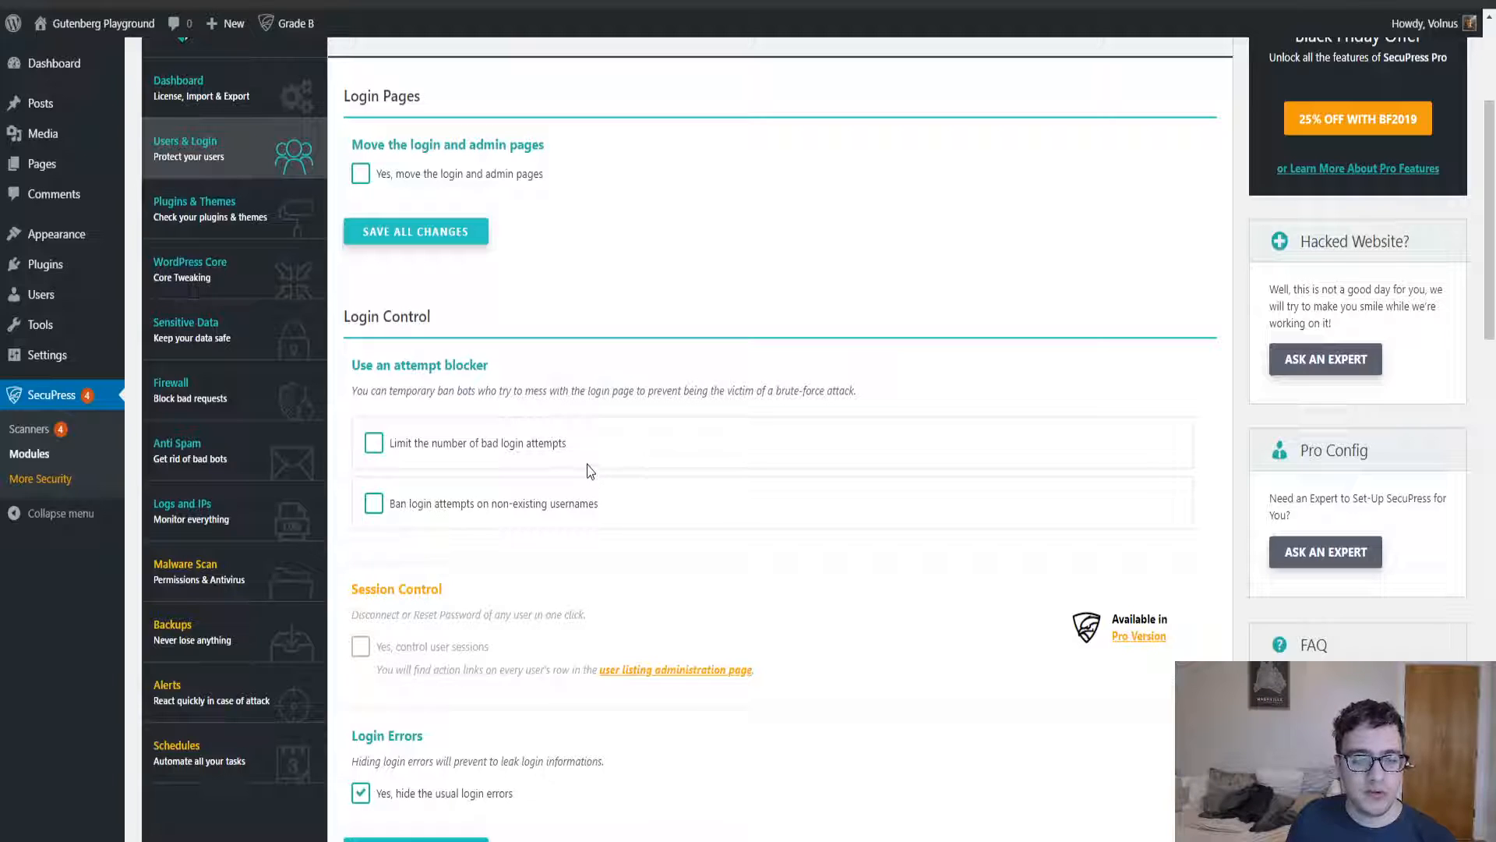
pyautogui.click(488, 452)
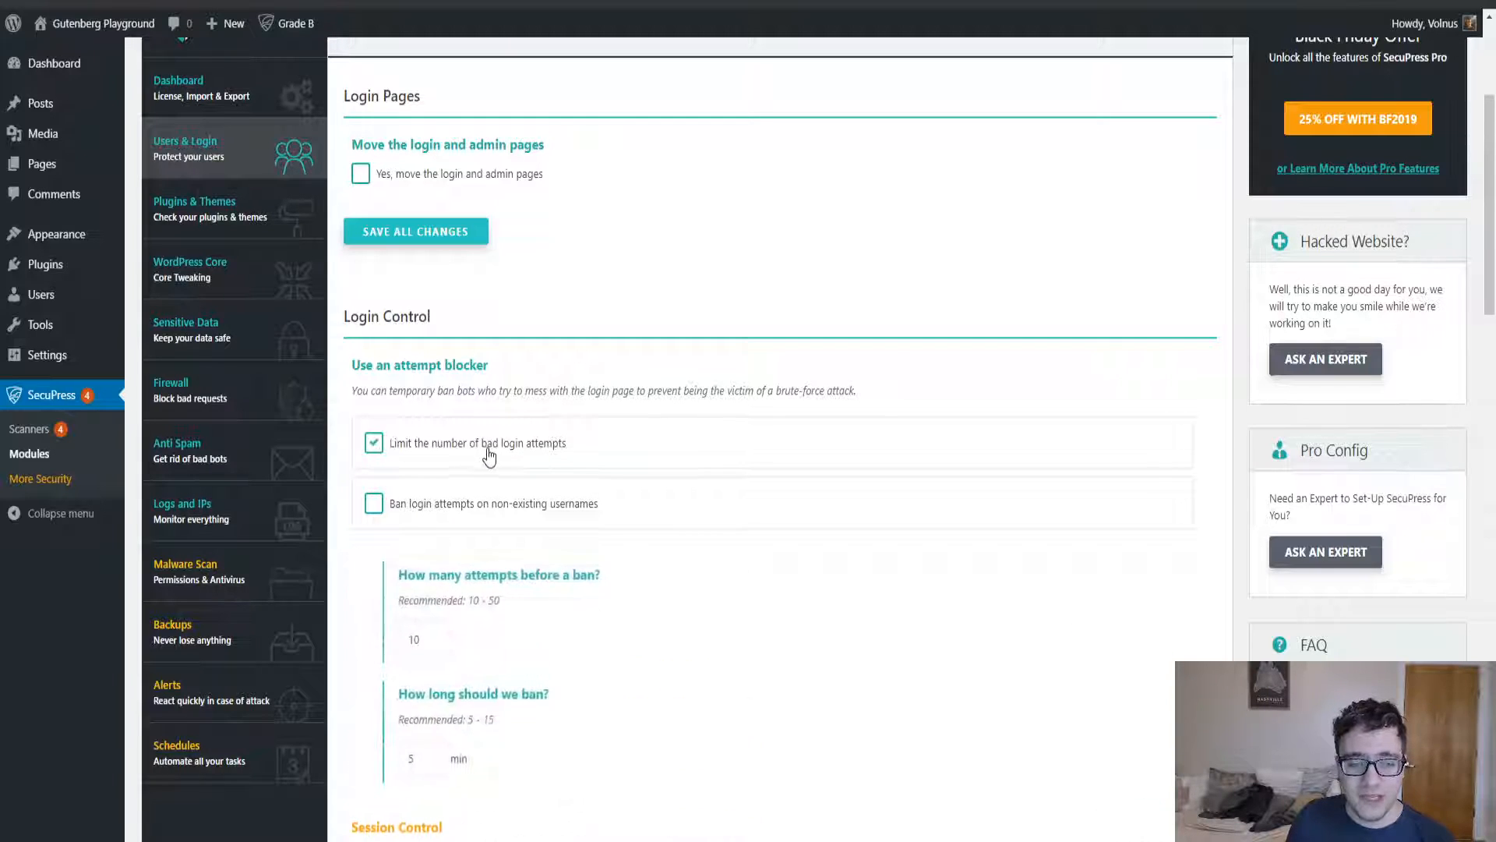
pyautogui.scroll(-2, 499, 458)
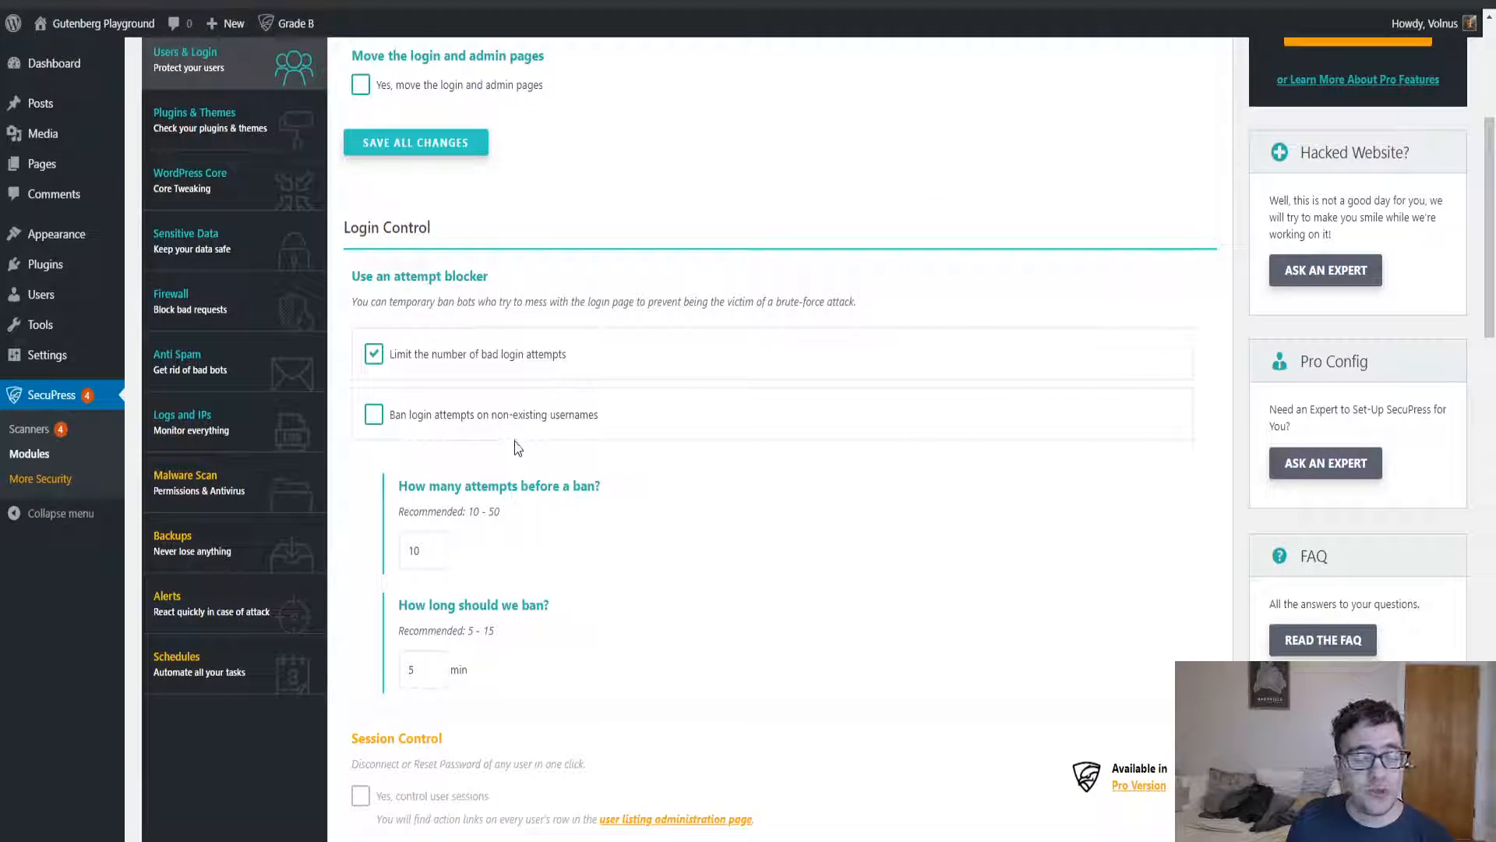
pyautogui.scroll(-1, 541, 434)
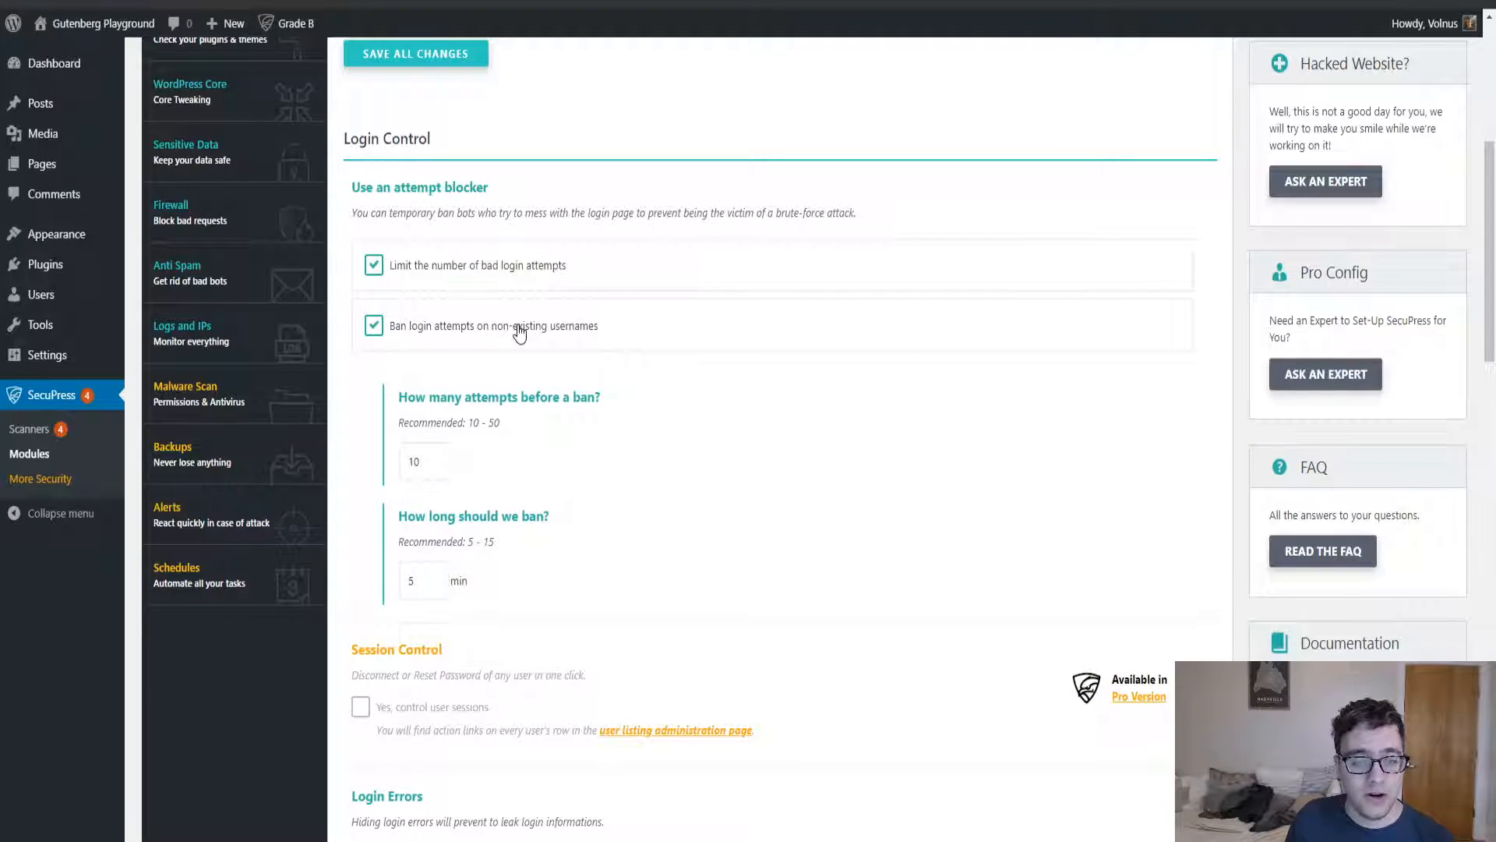
# - Enable the Captcha for everyone in the Authentication settings
pyautogui.scroll(-5, 695, 407)
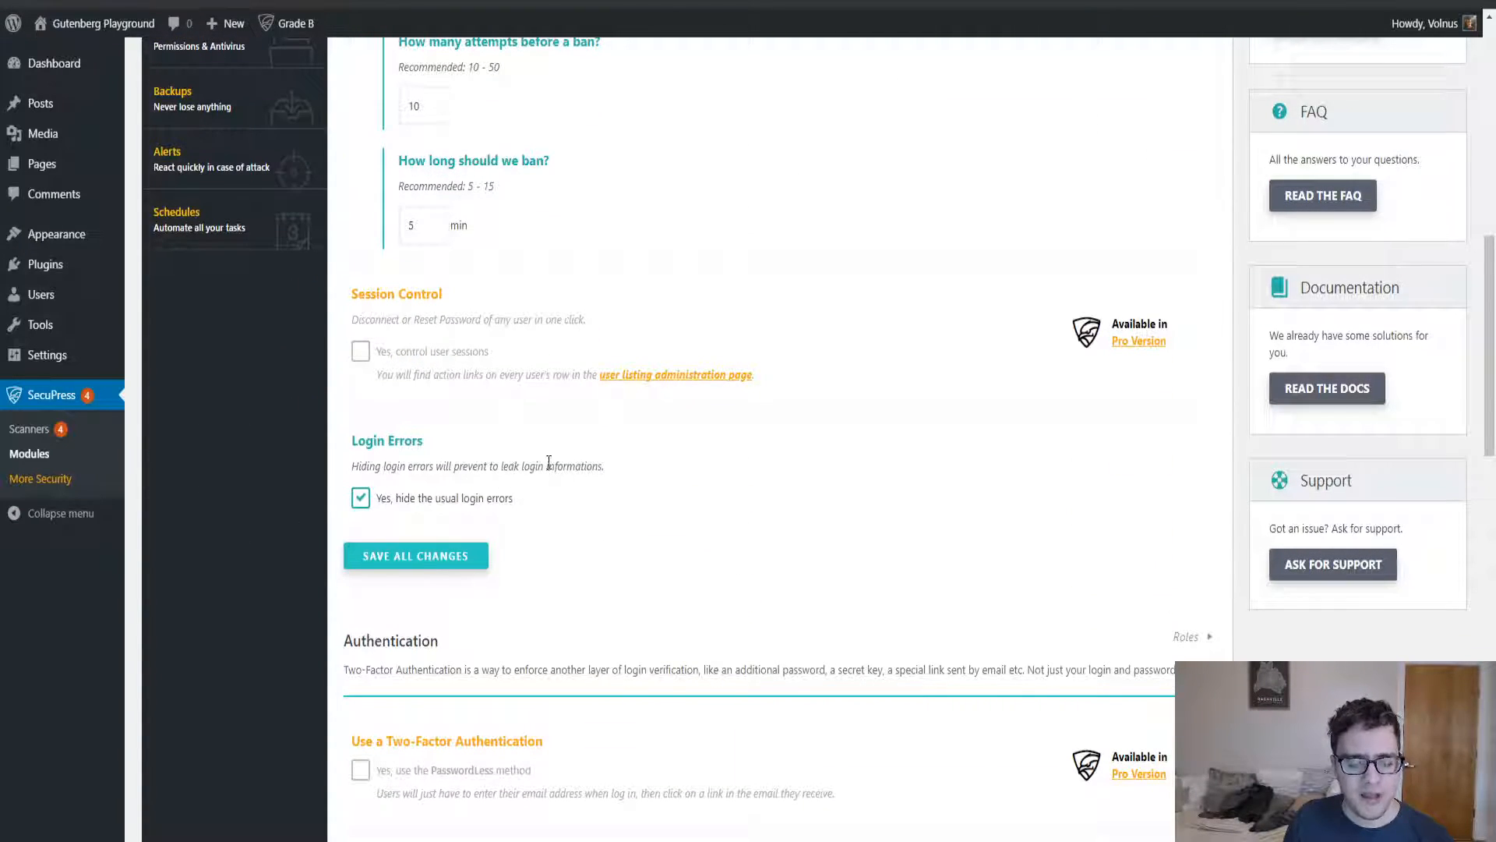
pyautogui.scroll(-5, 555, 514)
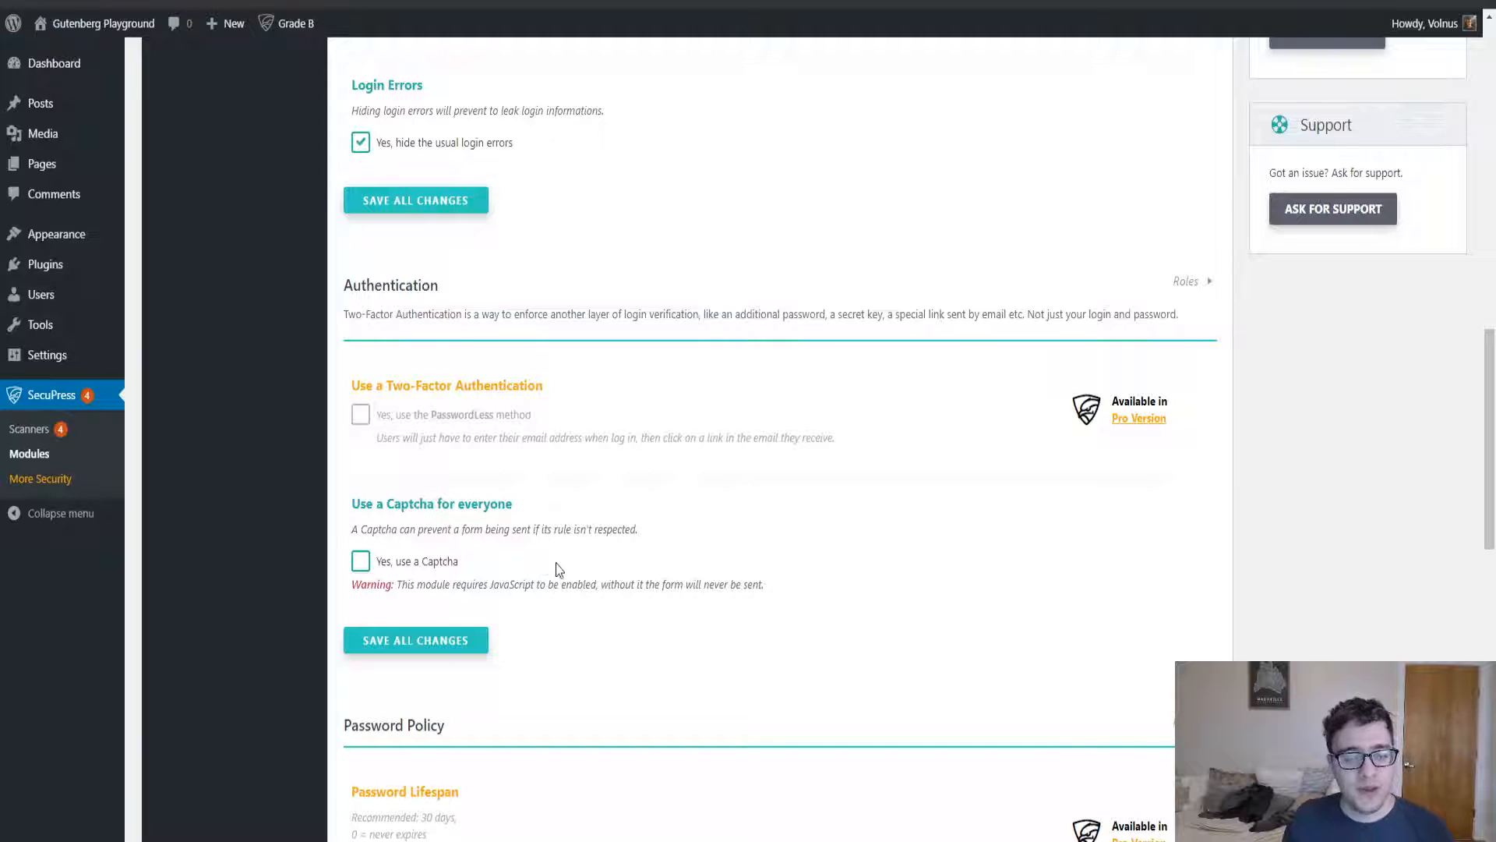
pyautogui.click(377, 567)
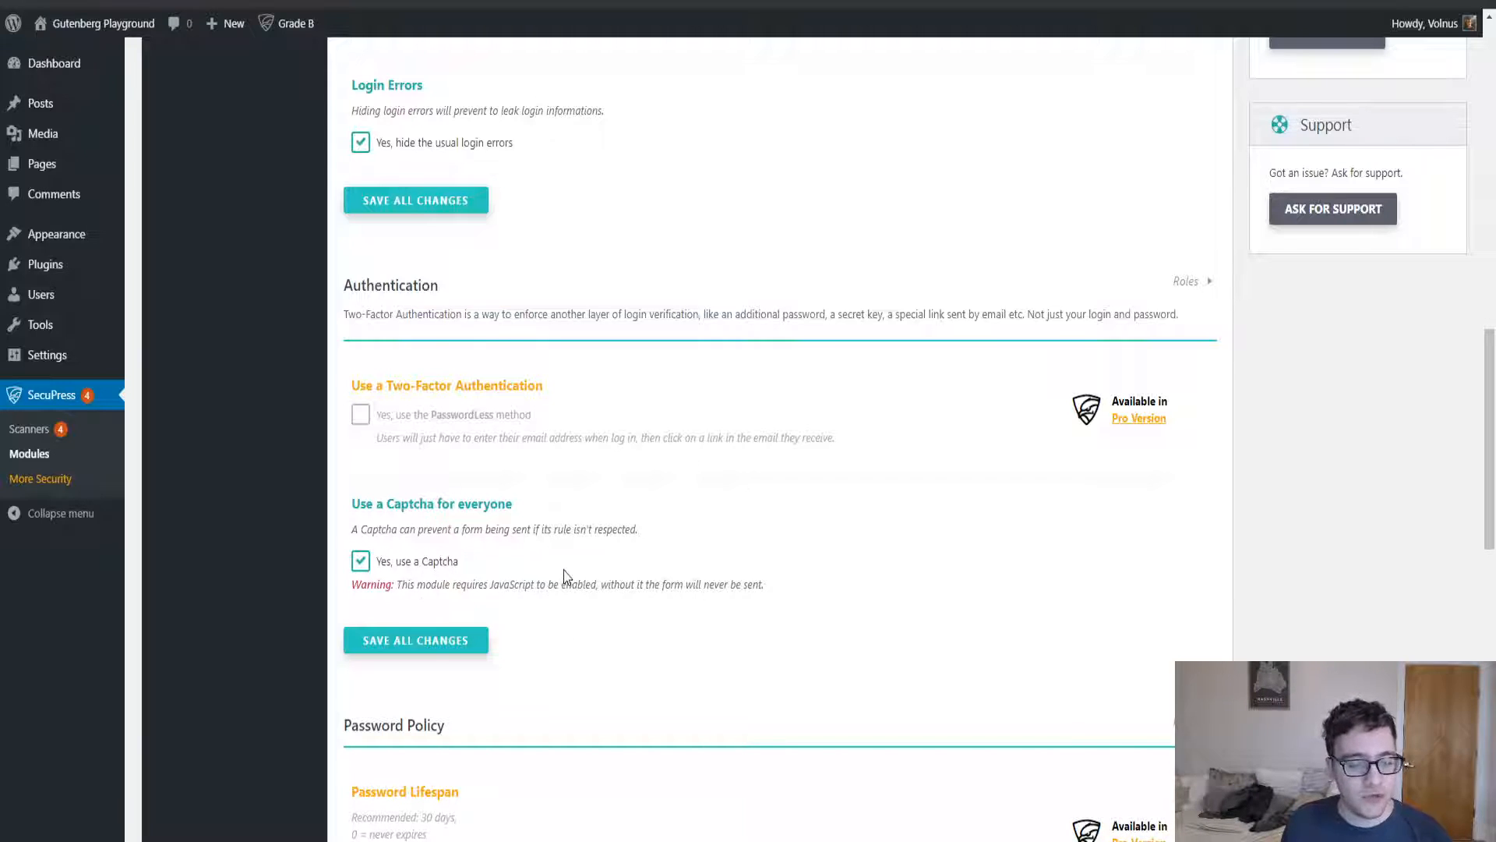
# - Forbid blacklisted usernames and stop user and author enumeration in the Usernames settings
pyautogui.scroll(-4, 510, 467)
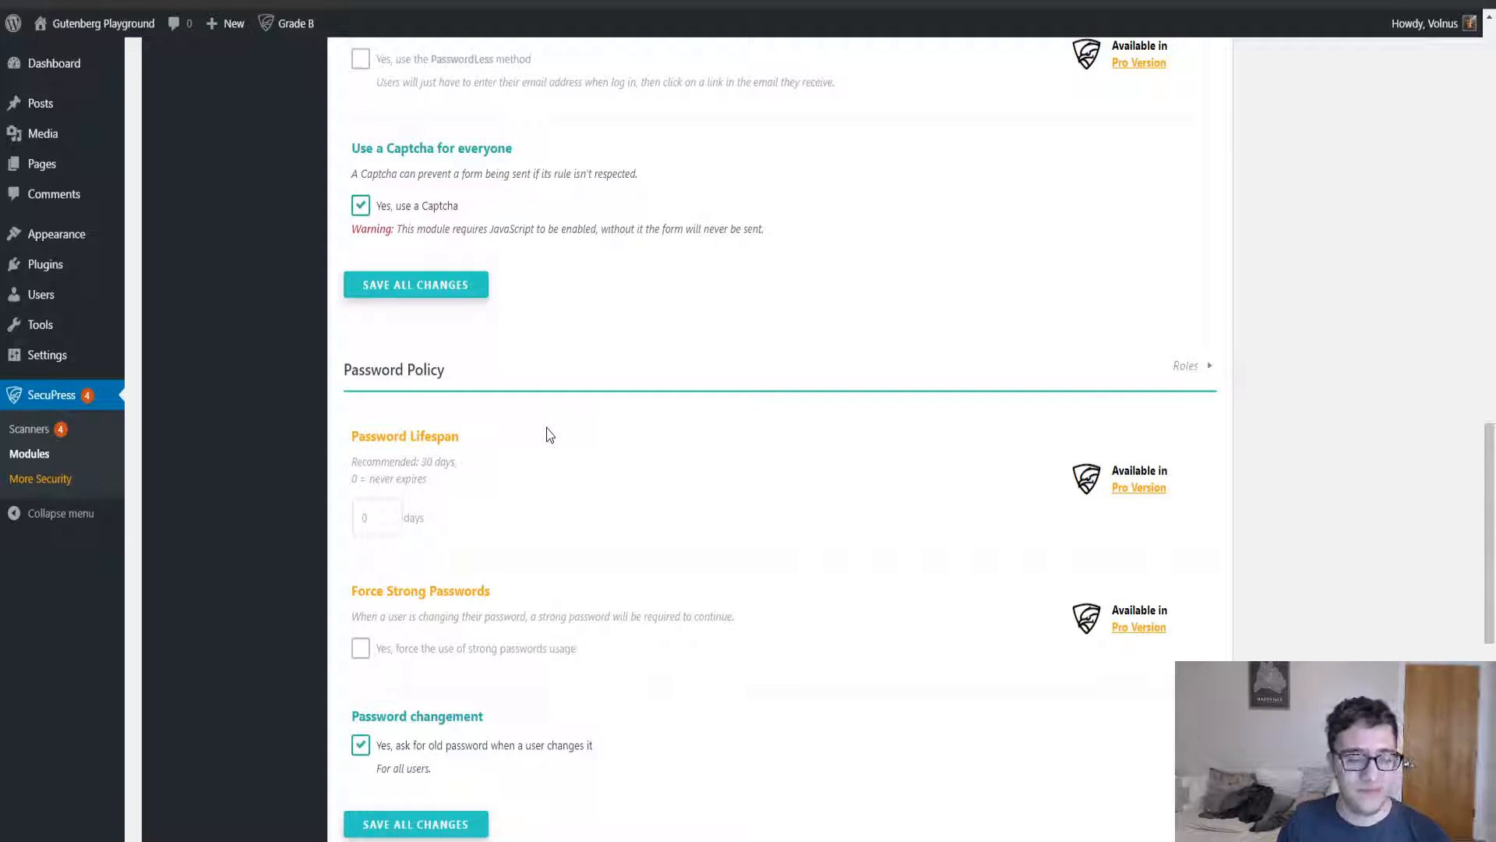
pyautogui.scroll(-5, 549, 435)
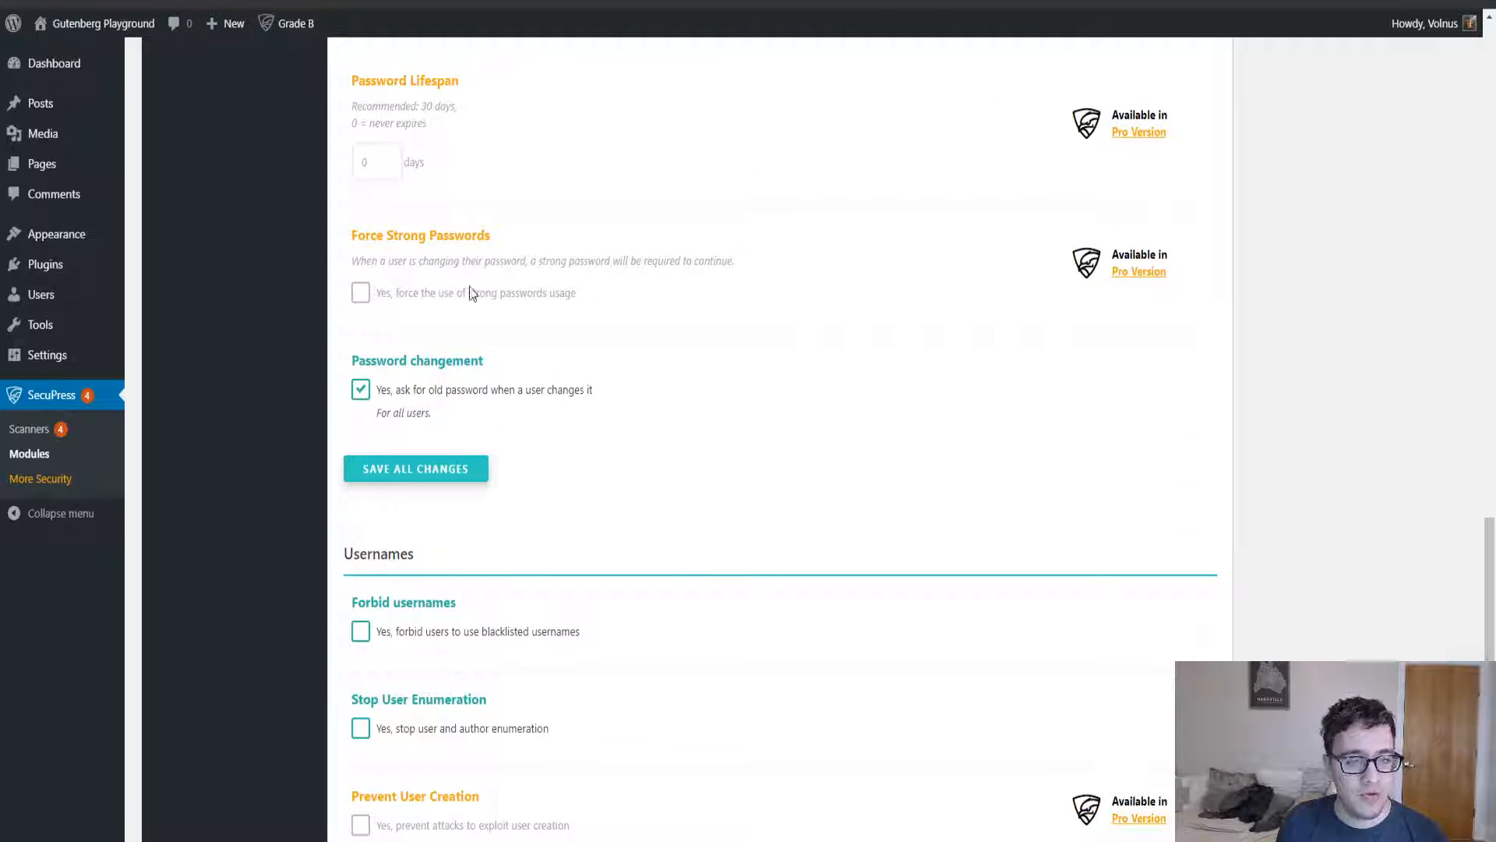
pyautogui.scroll(1, 471, 291)
pyautogui.scroll(-5, 465, 307)
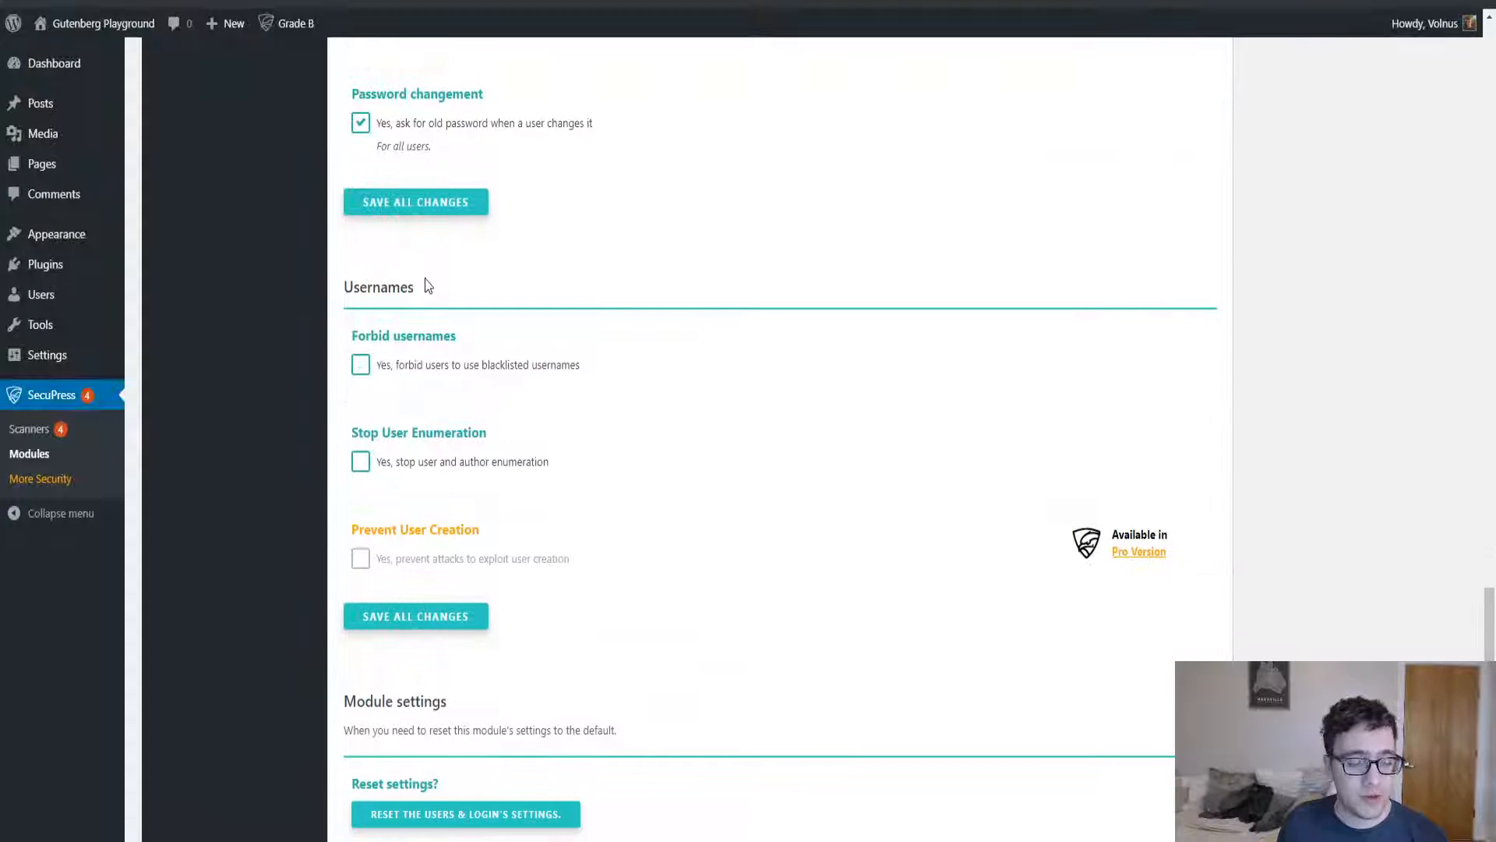
pyautogui.click(363, 365)
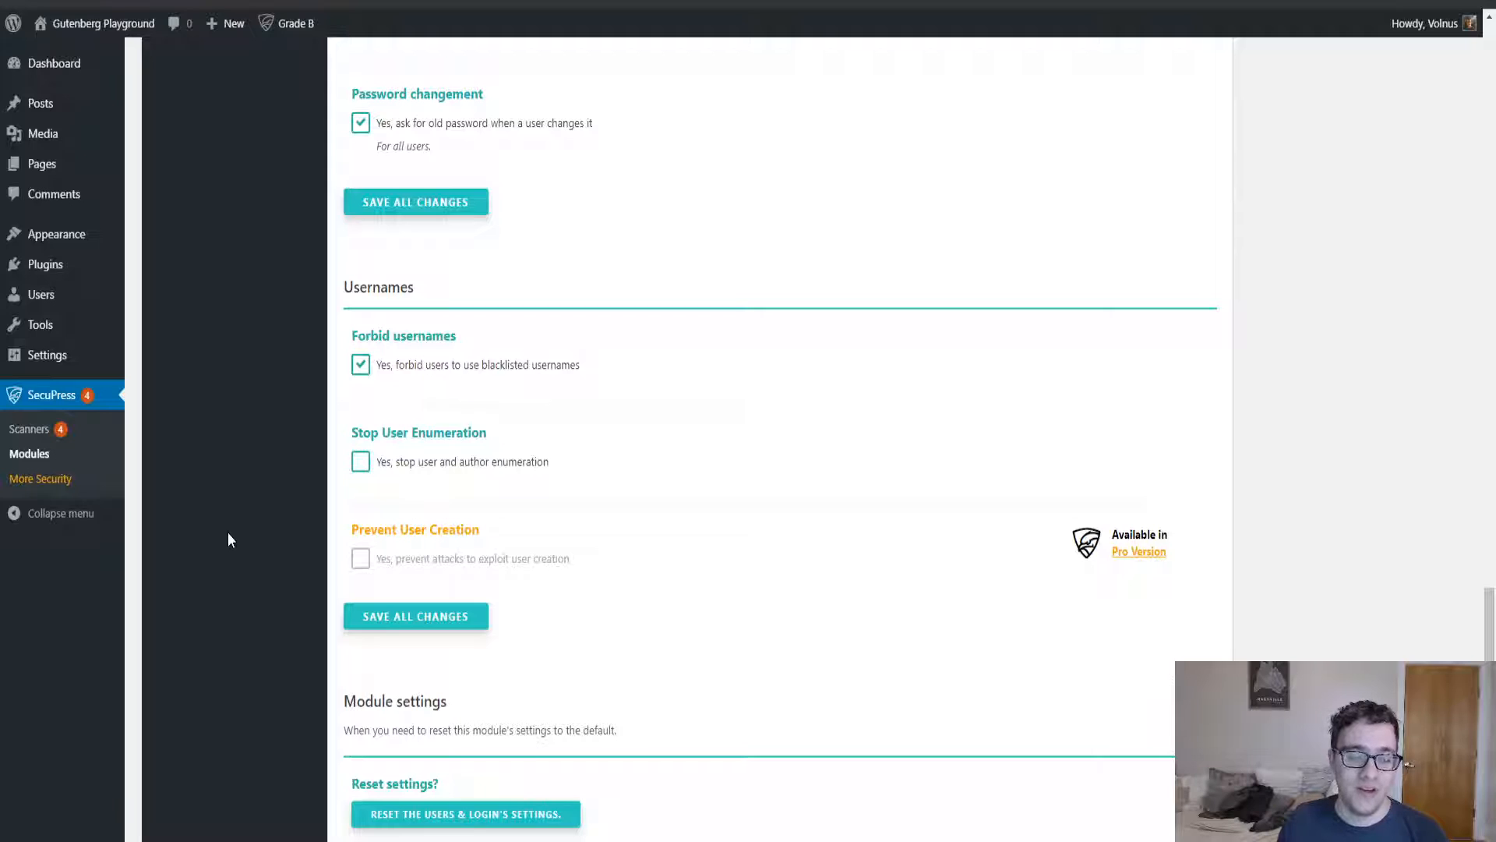
pyautogui.click(361, 462)
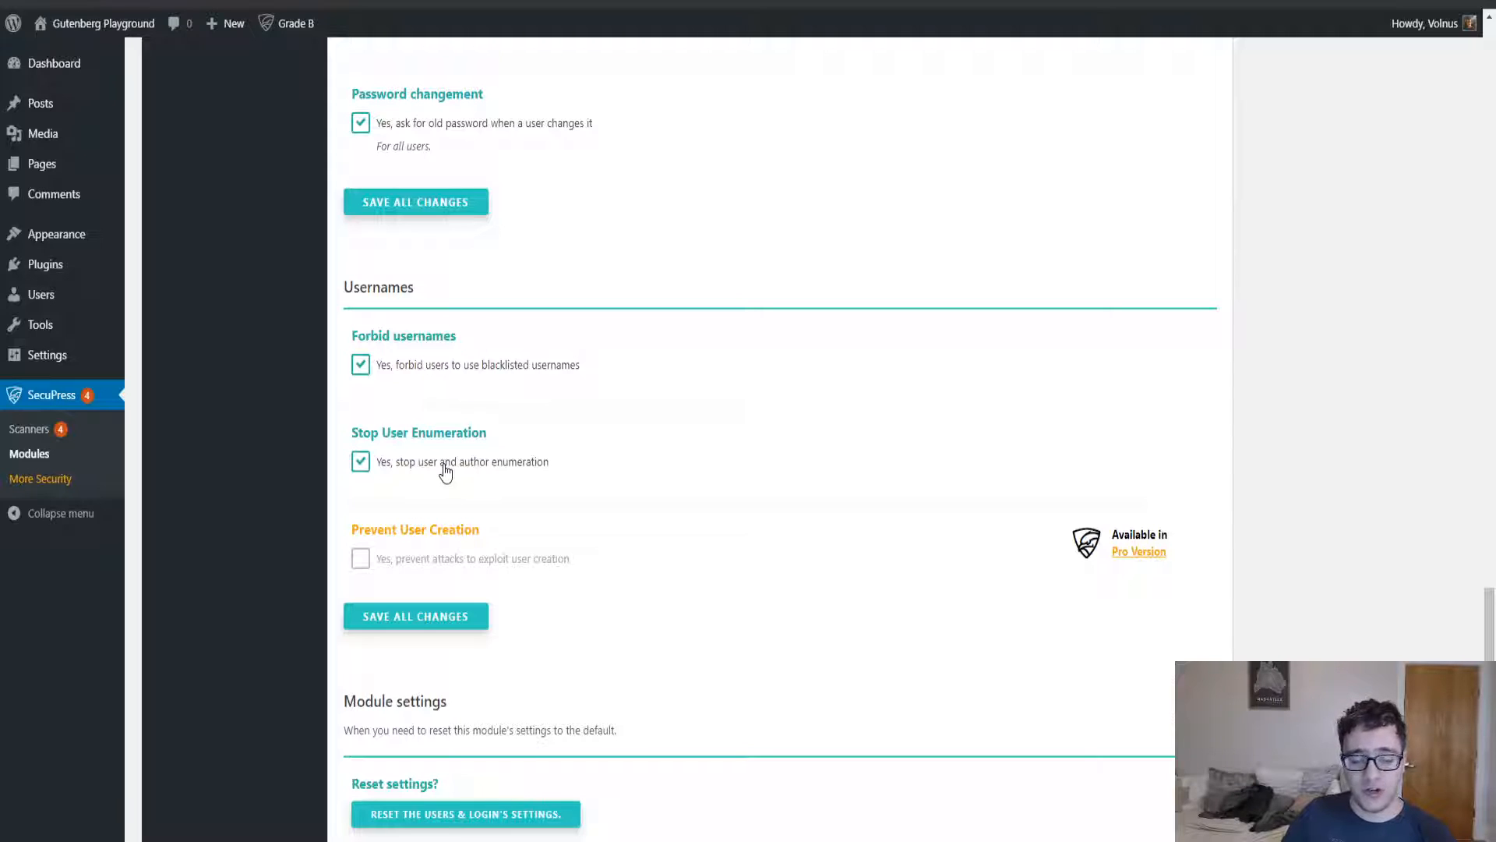
pyautogui.scroll(-1, 445, 472)
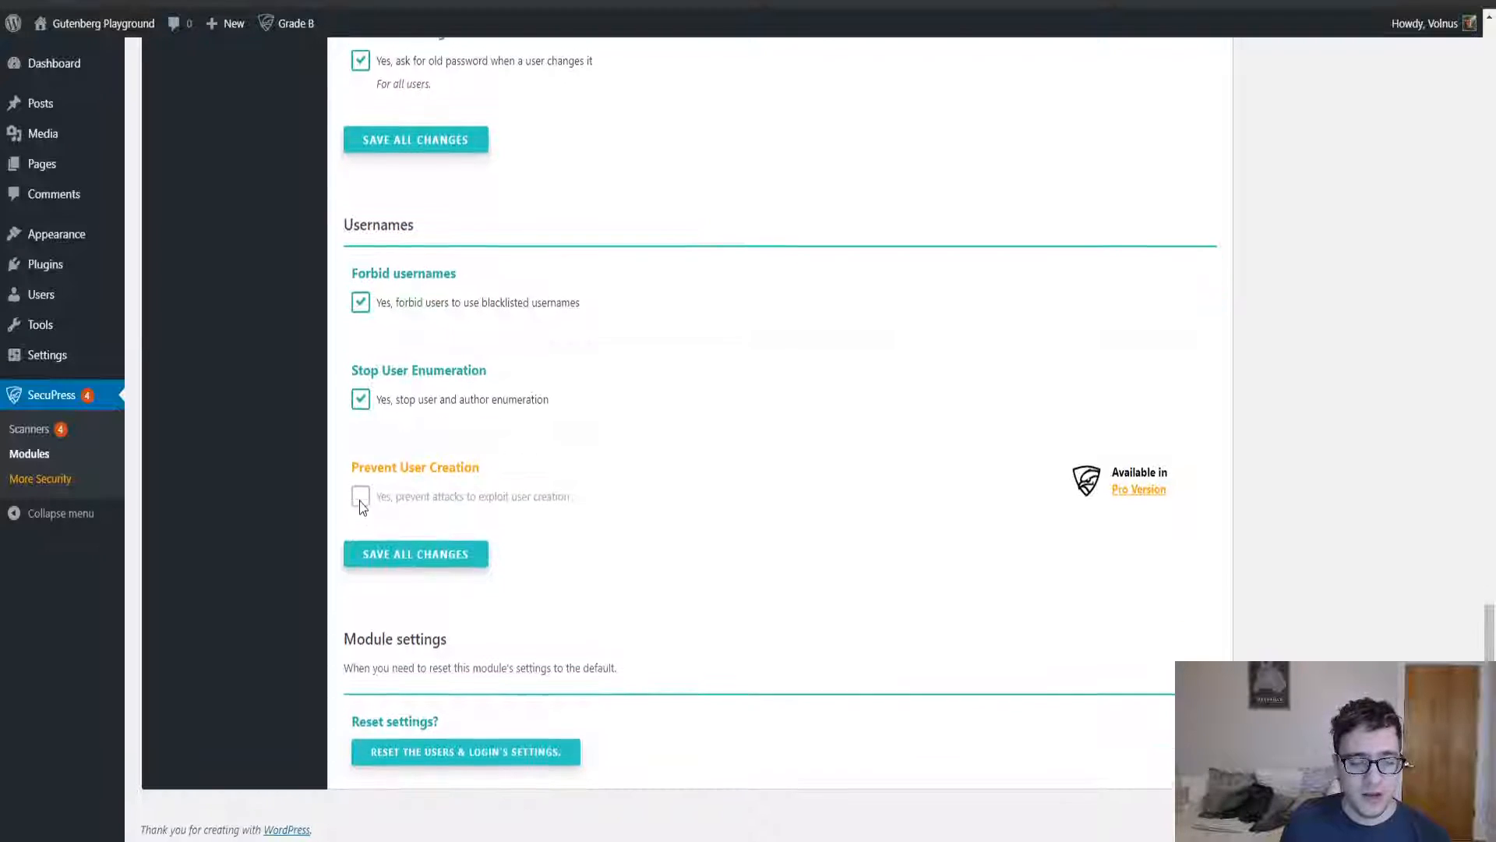
# - Open the Plugins & Themes module and examine its zip upload, plugin and theme protection options
pyautogui.scroll(15, 361, 507)
pyautogui.scroll(5, 312, 331)
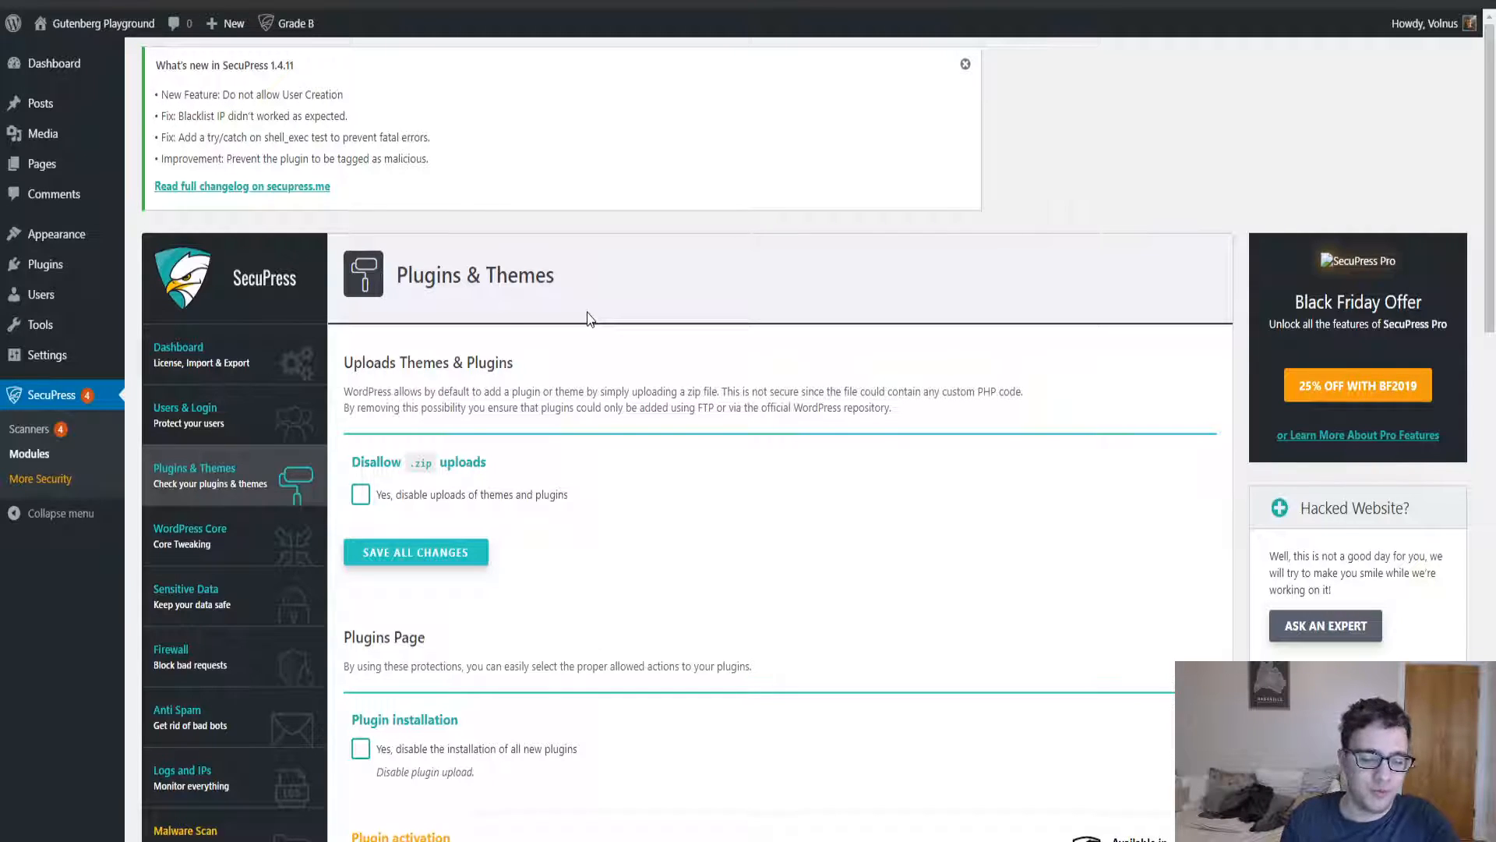
pyautogui.scroll(-3, 595, 361)
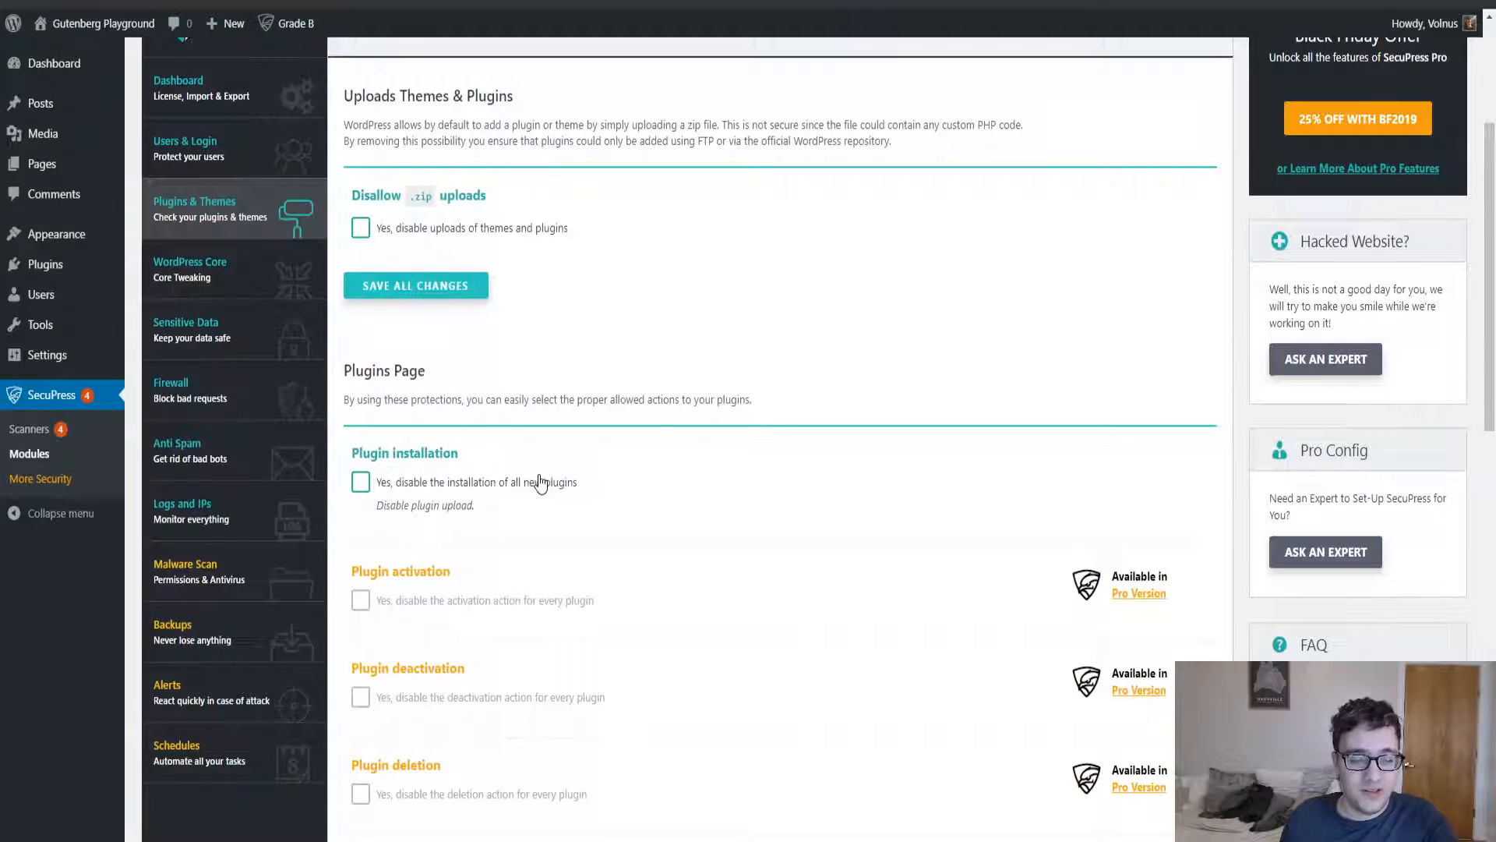
pyautogui.scroll(-2, 538, 480)
pyautogui.scroll(-3, 498, 437)
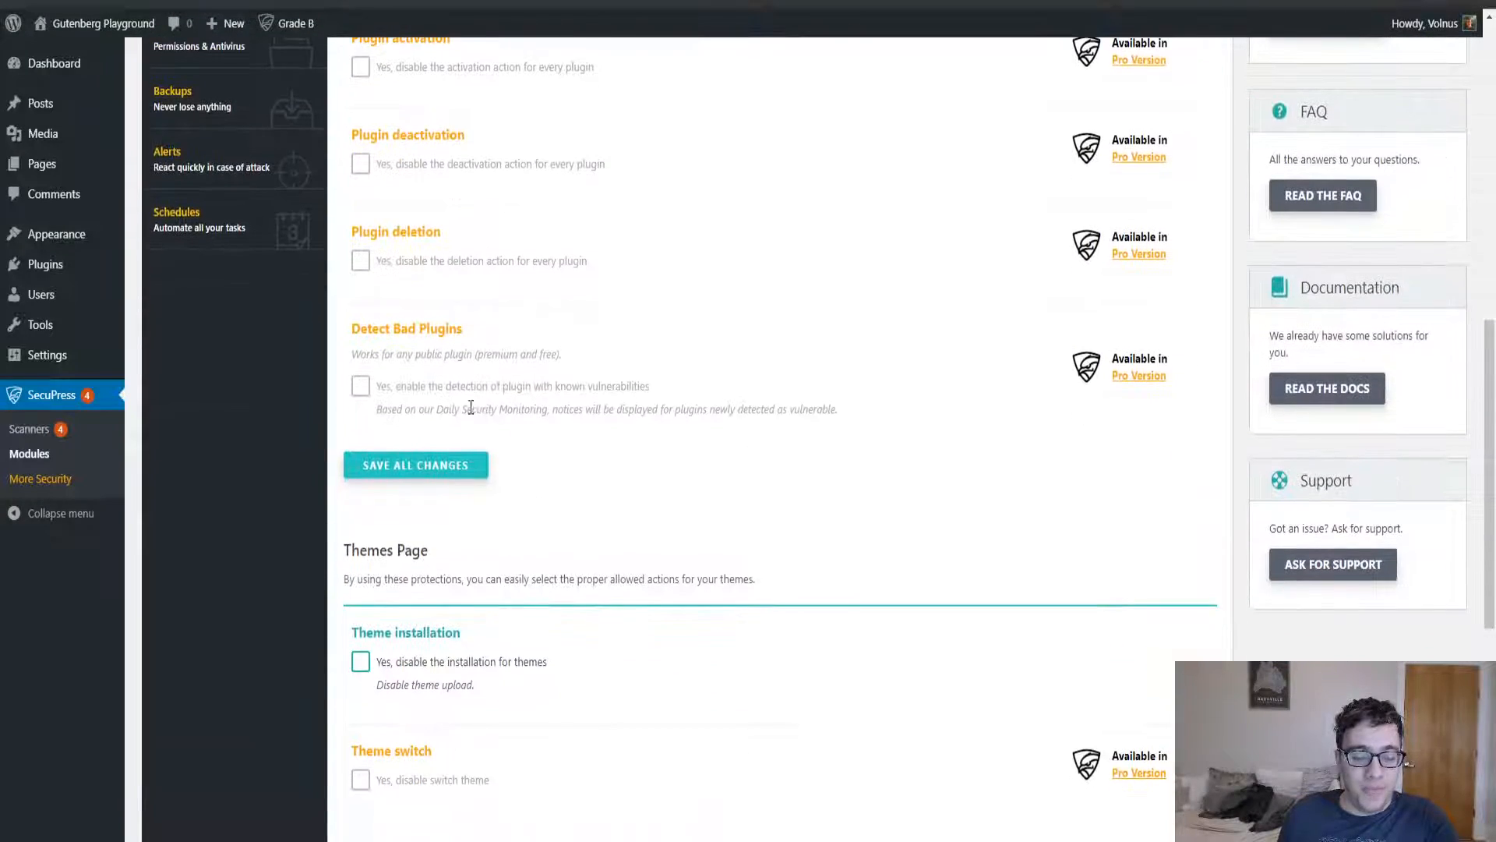
pyautogui.scroll(-3, 471, 407)
pyautogui.scroll(7, 451, 385)
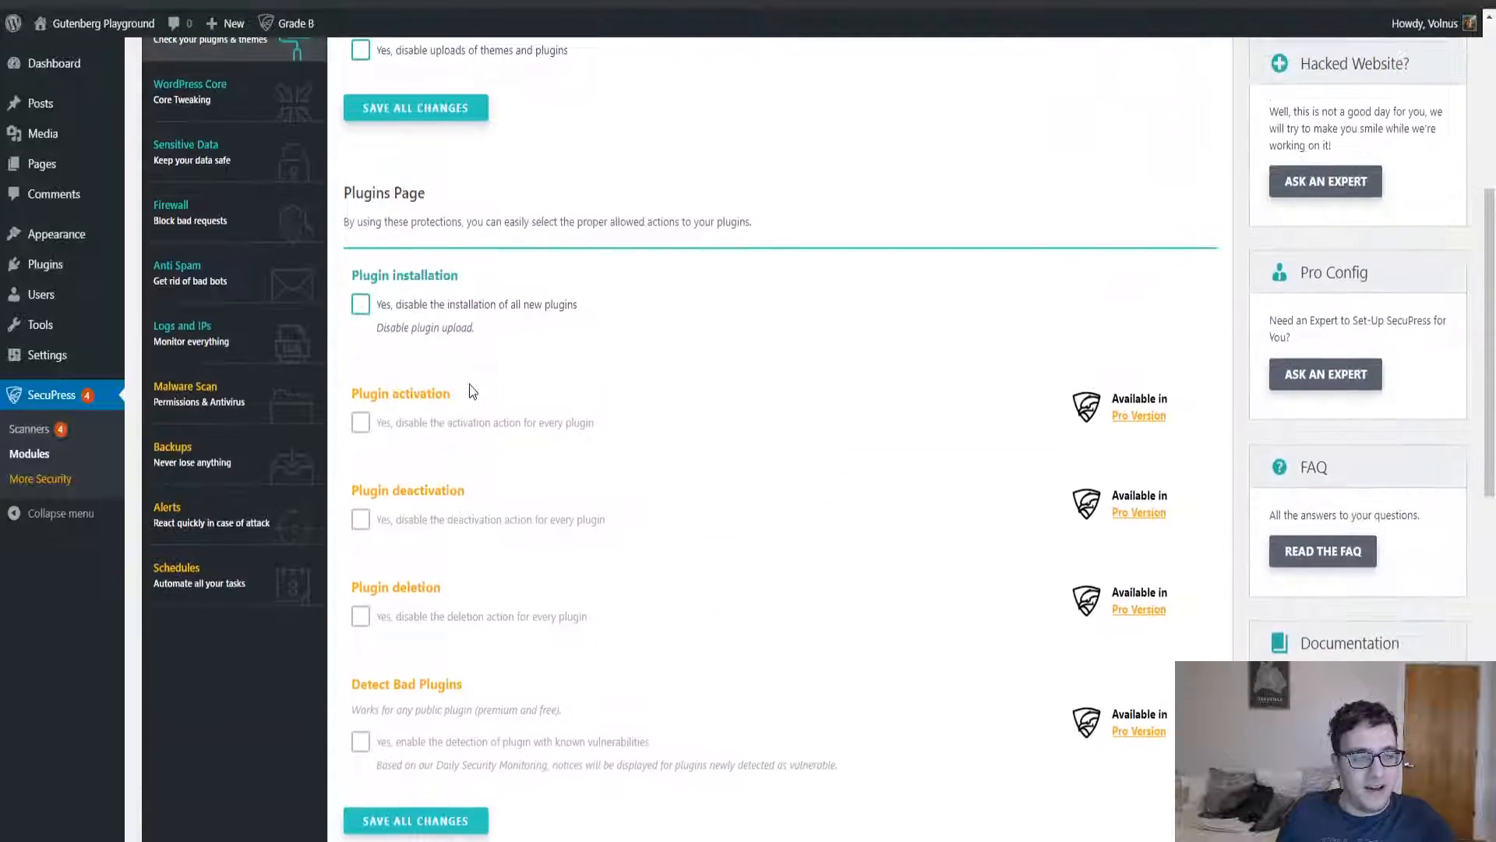
pyautogui.scroll(4, 471, 391)
pyautogui.scroll(-4, 514, 459)
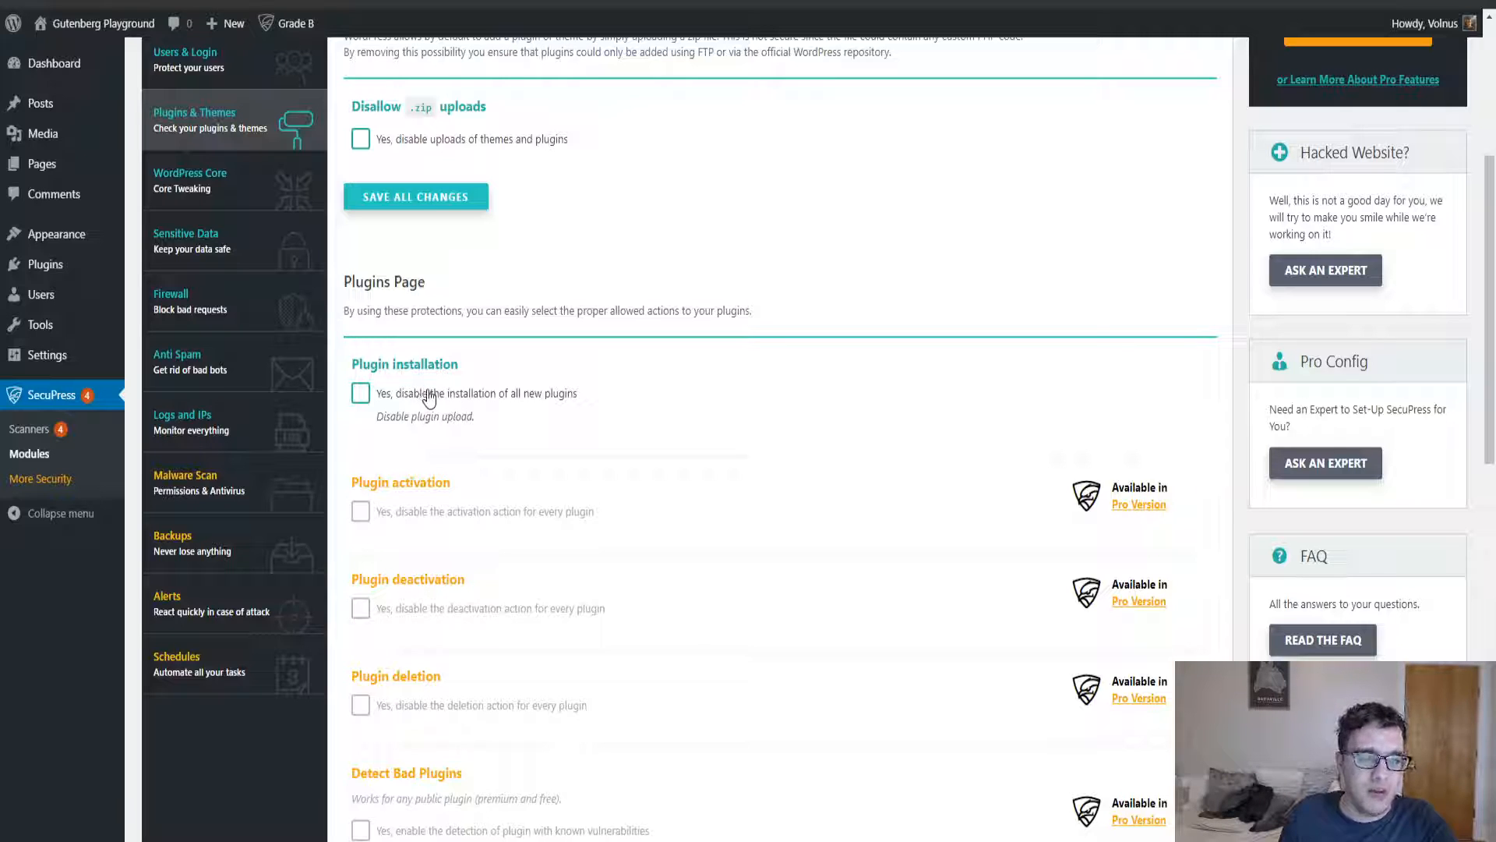
pyautogui.scroll(-5, 413, 413)
pyautogui.scroll(-3, 409, 415)
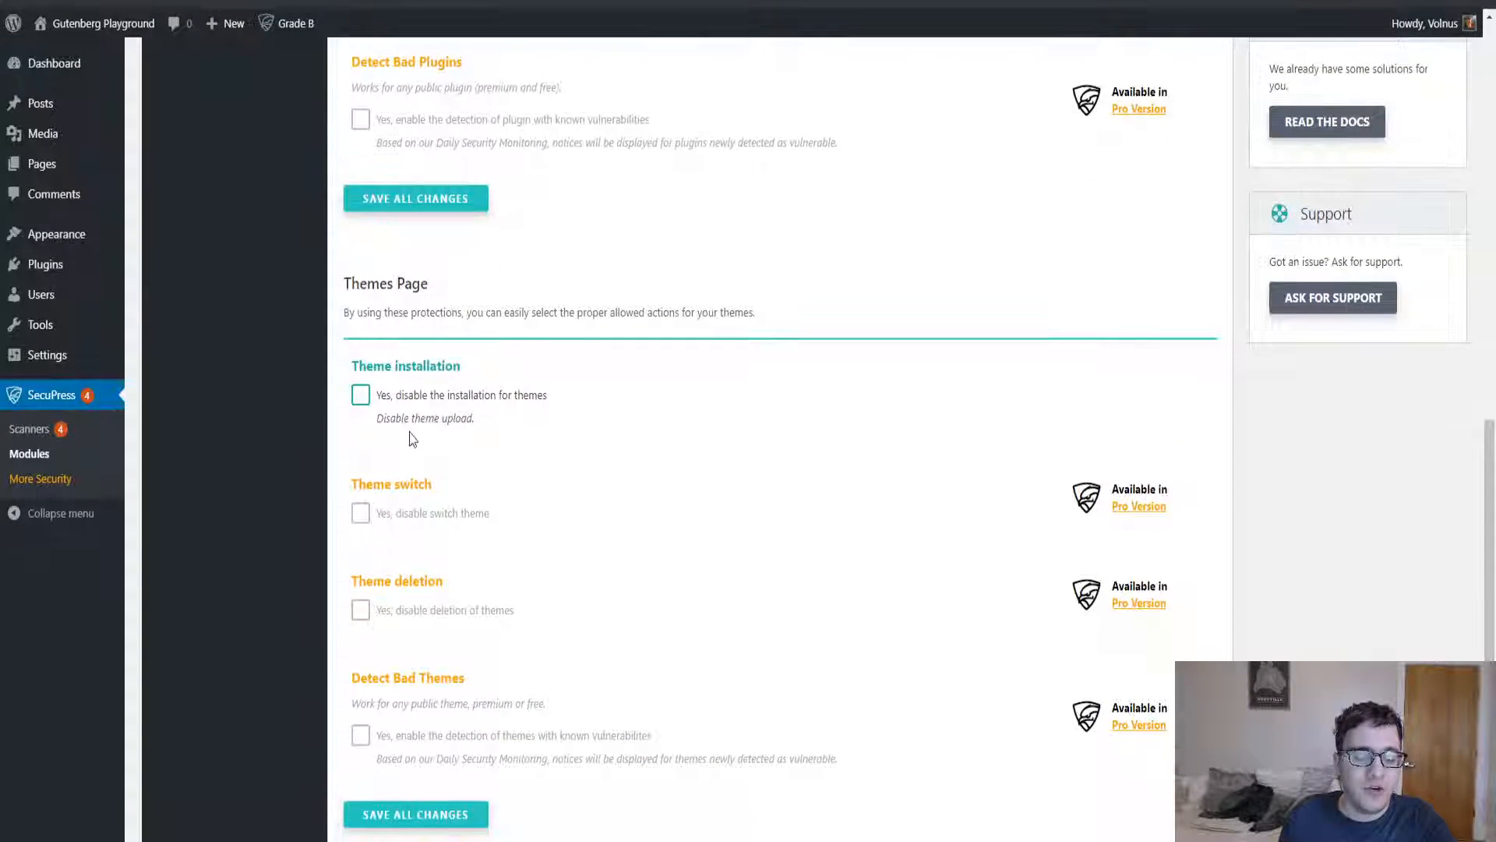
pyautogui.scroll(-3, 404, 413)
# - Open the WordPress Core module and examine its minor and major update, file edition and unfiltered uploads options
pyautogui.scroll(12, 368, 434)
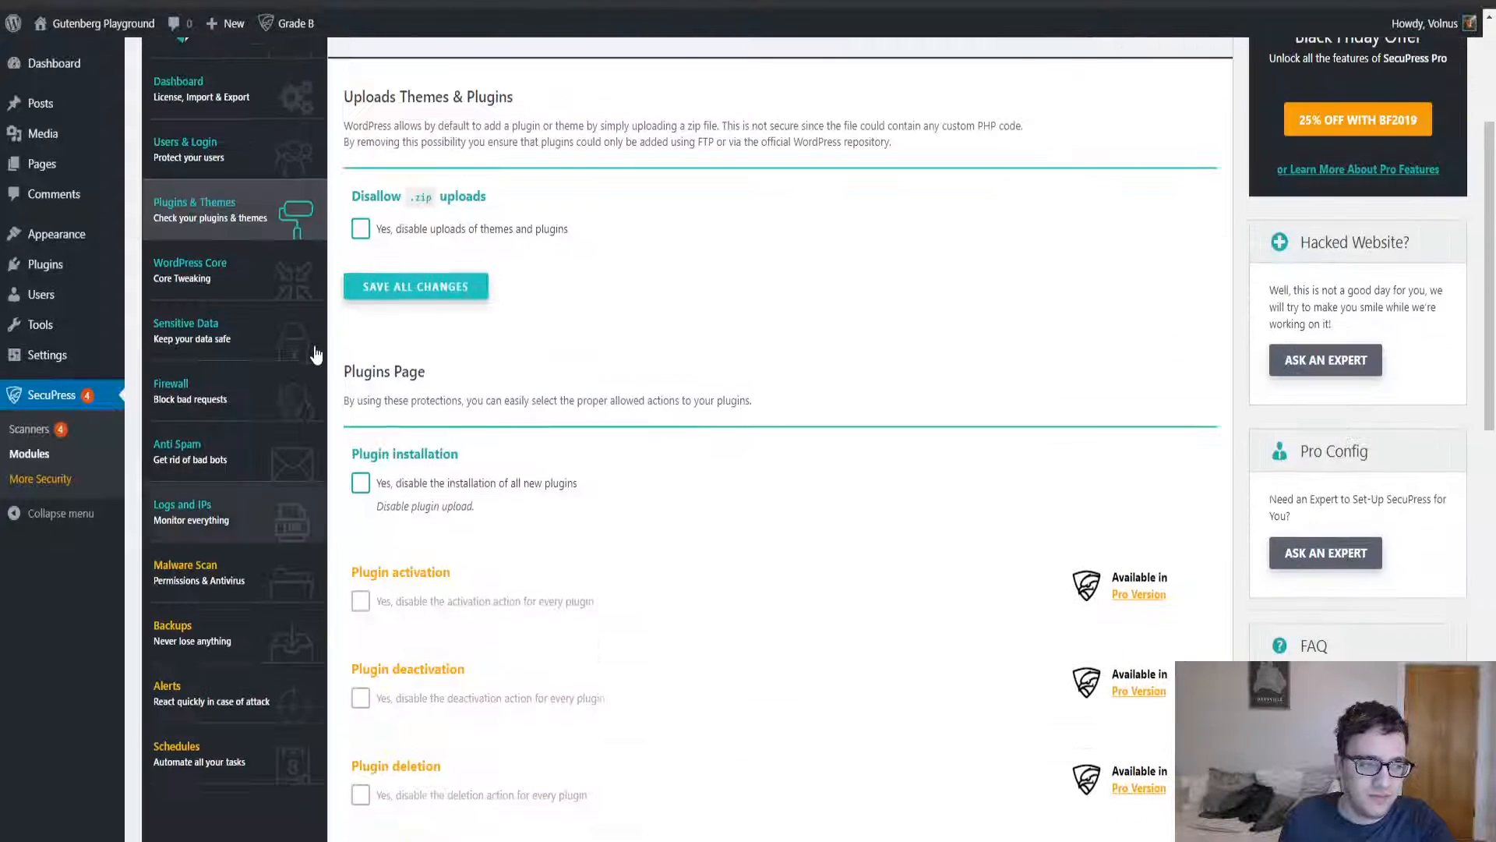
pyautogui.click(226, 285)
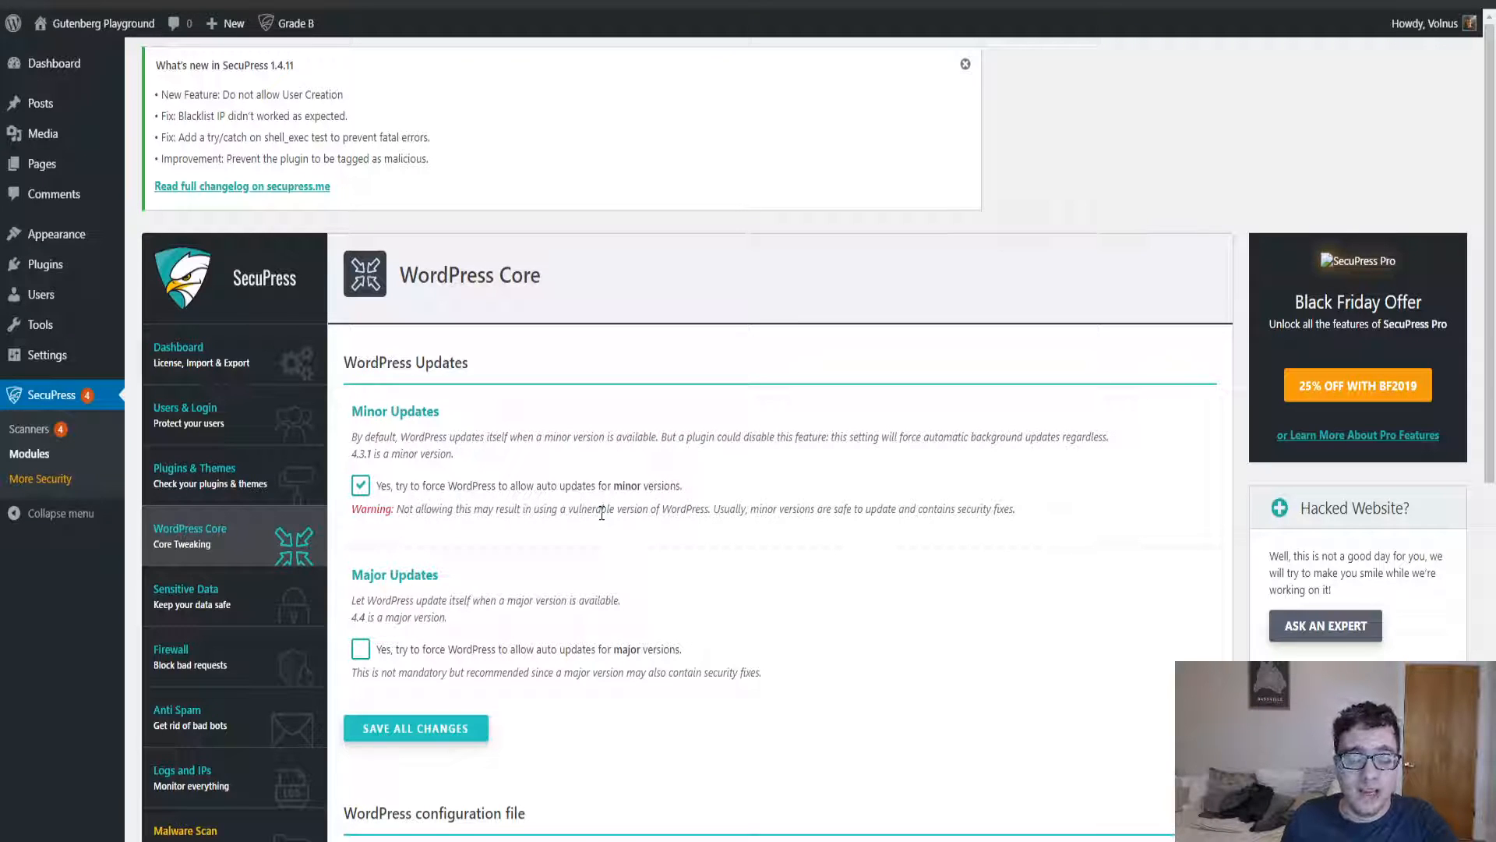
pyautogui.scroll(-3, 600, 522)
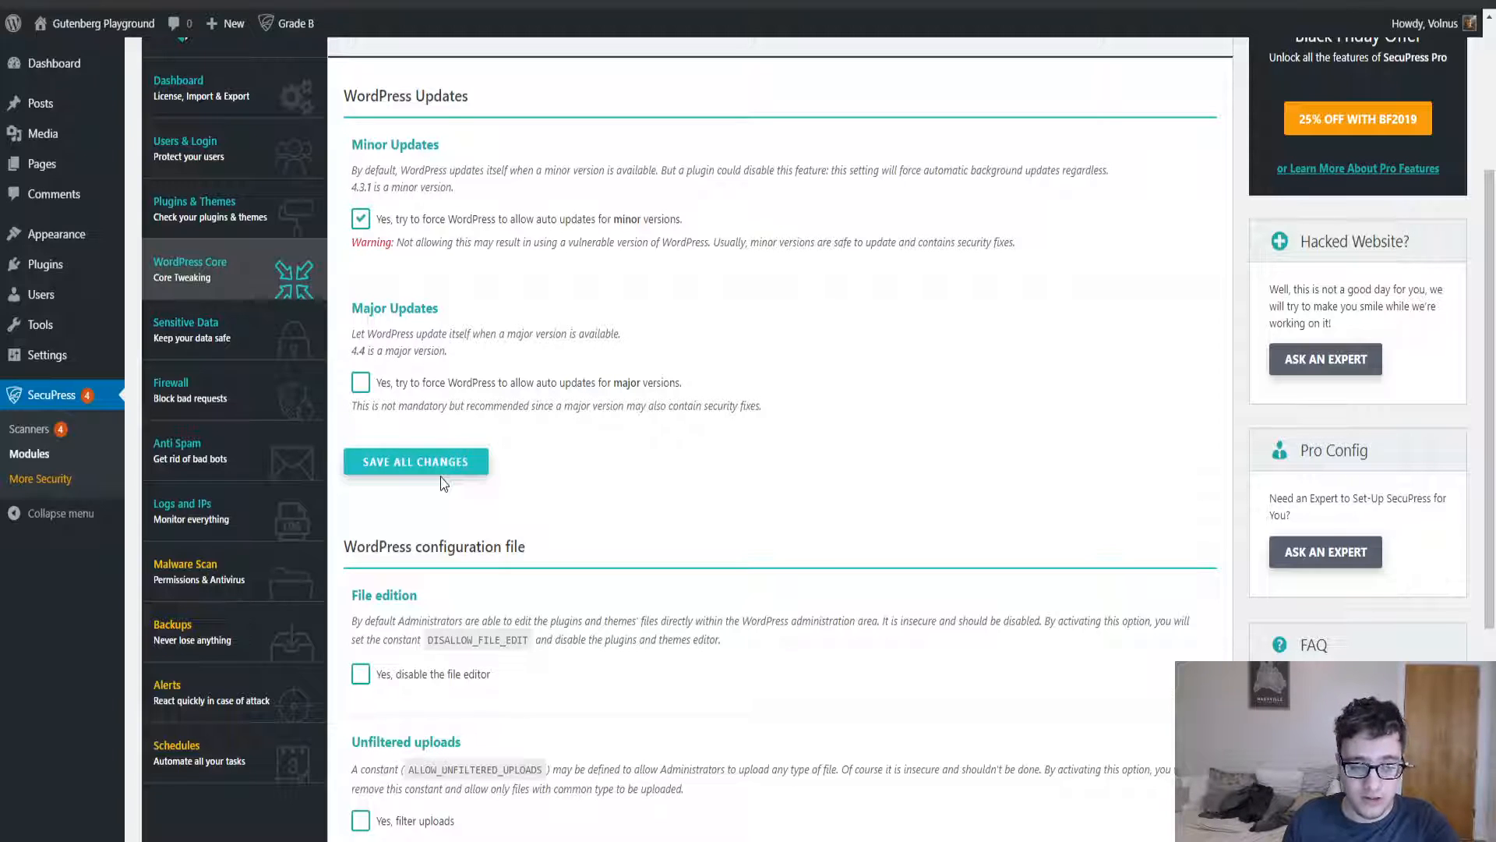
pyautogui.scroll(-5, 443, 483)
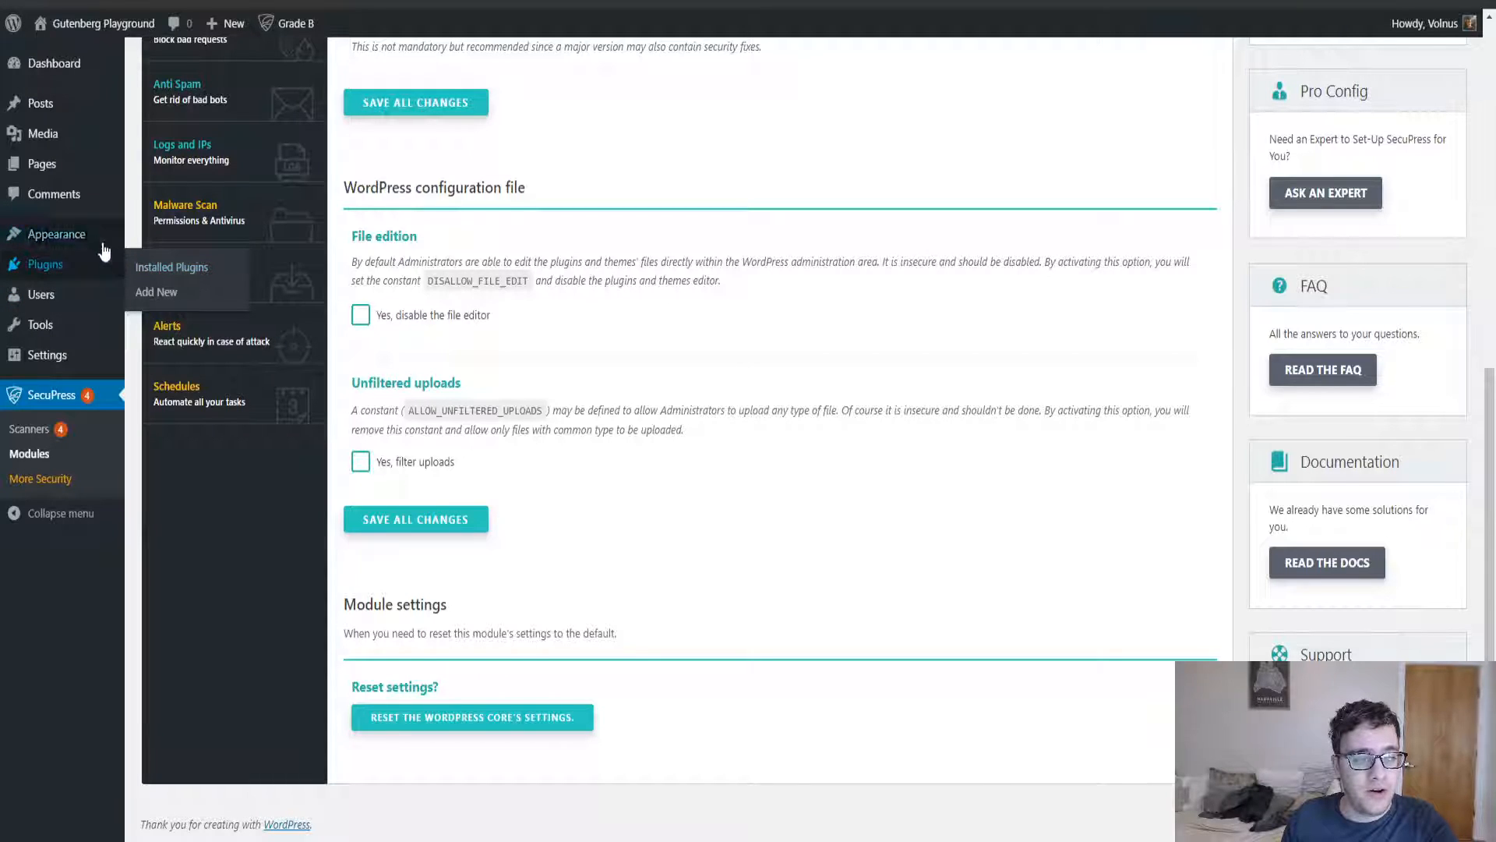
pyautogui.moveTo(94, 236)
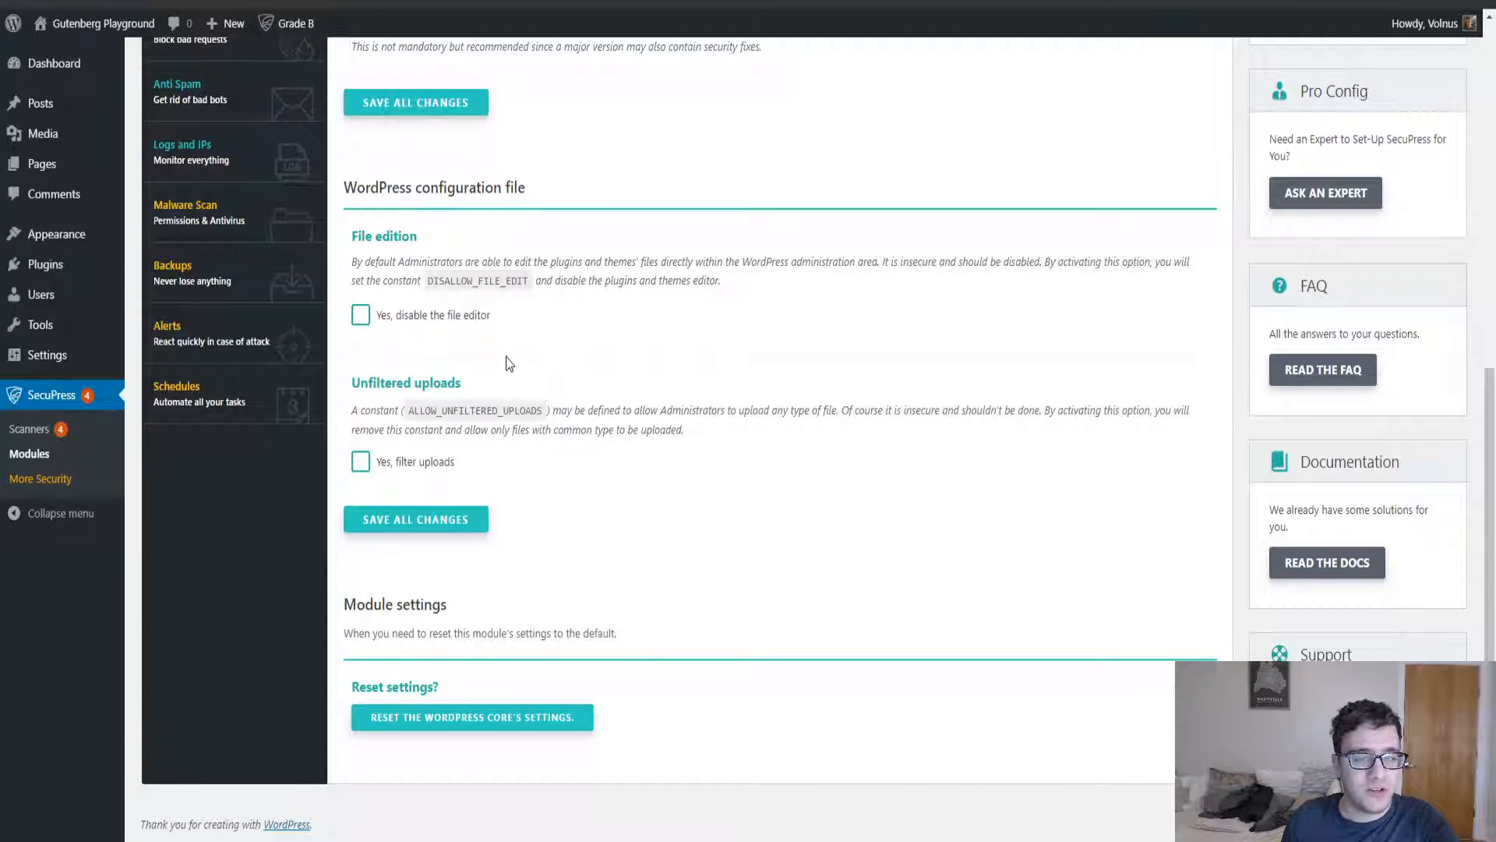
pyautogui.click(418, 315)
pyautogui.click(418, 316)
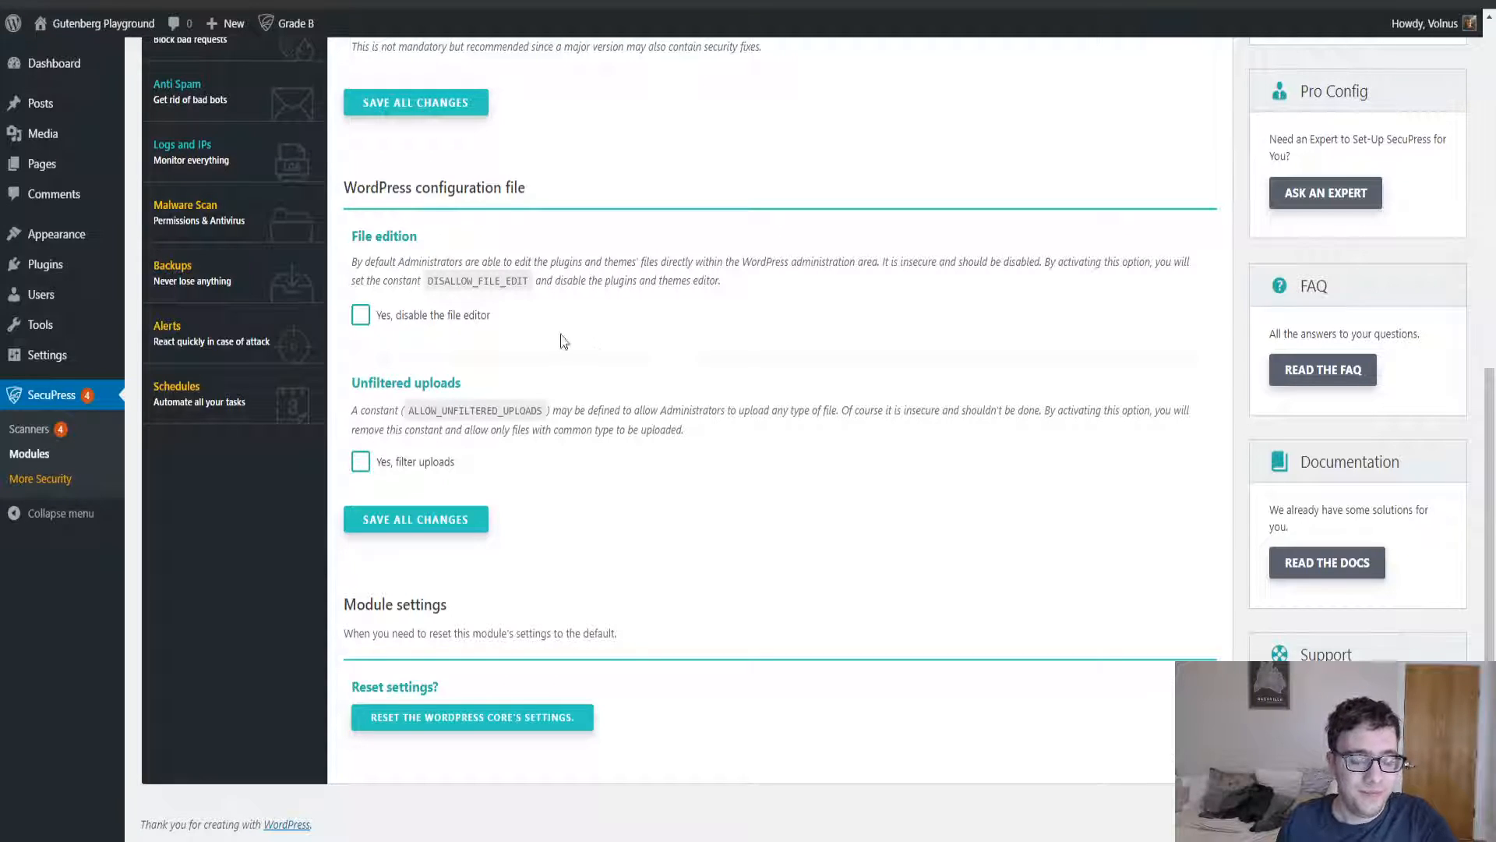
# - Open the Sensitive Data module and set XML-RPC to disable only the multiple authentication attempts
pyautogui.scroll(2, 499, 325)
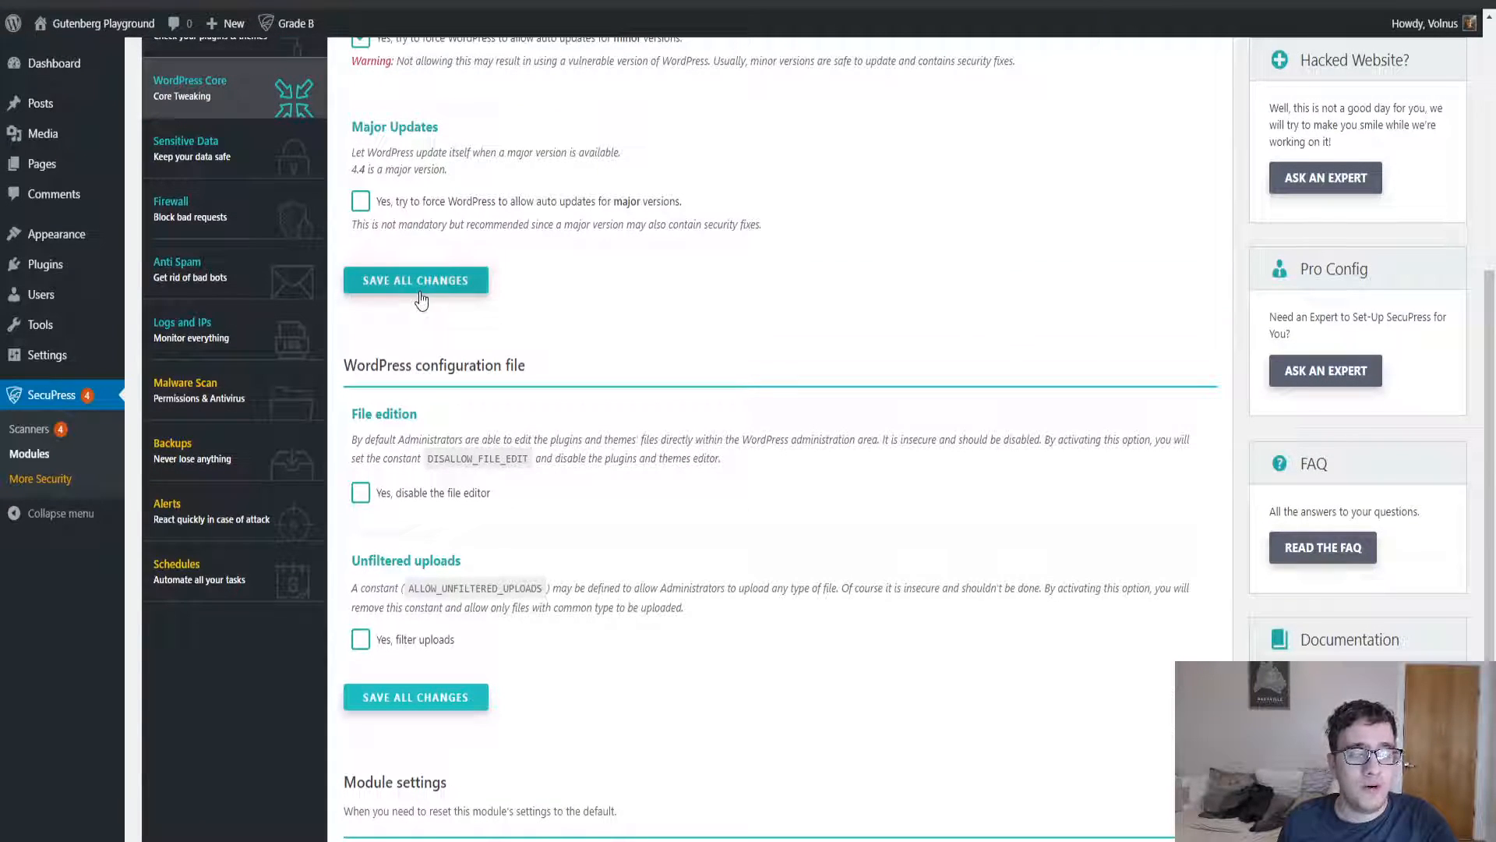
pyautogui.click(243, 160)
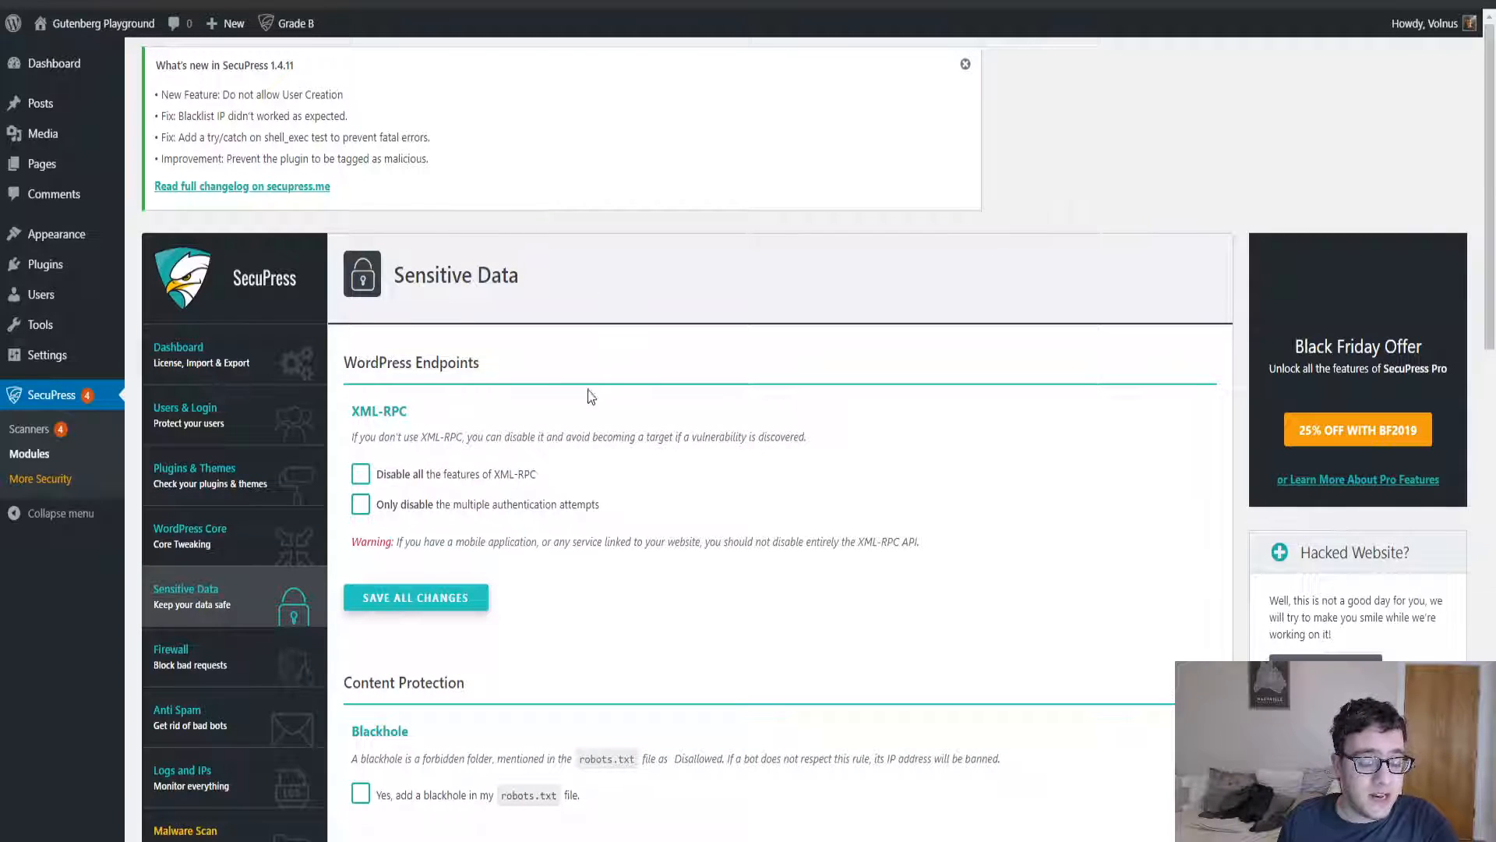
pyautogui.click(498, 471)
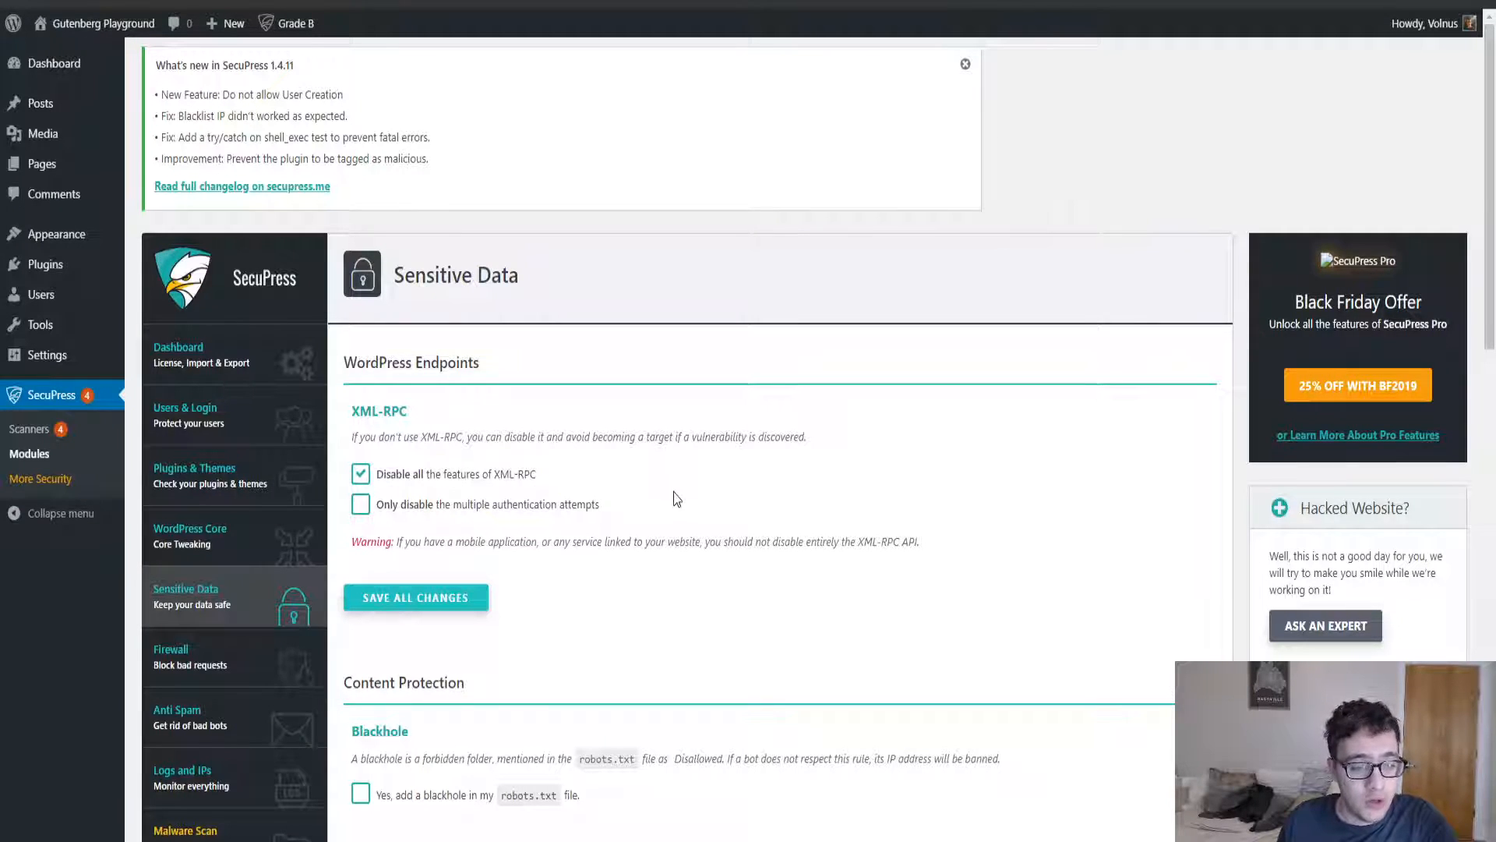
pyautogui.click(529, 504)
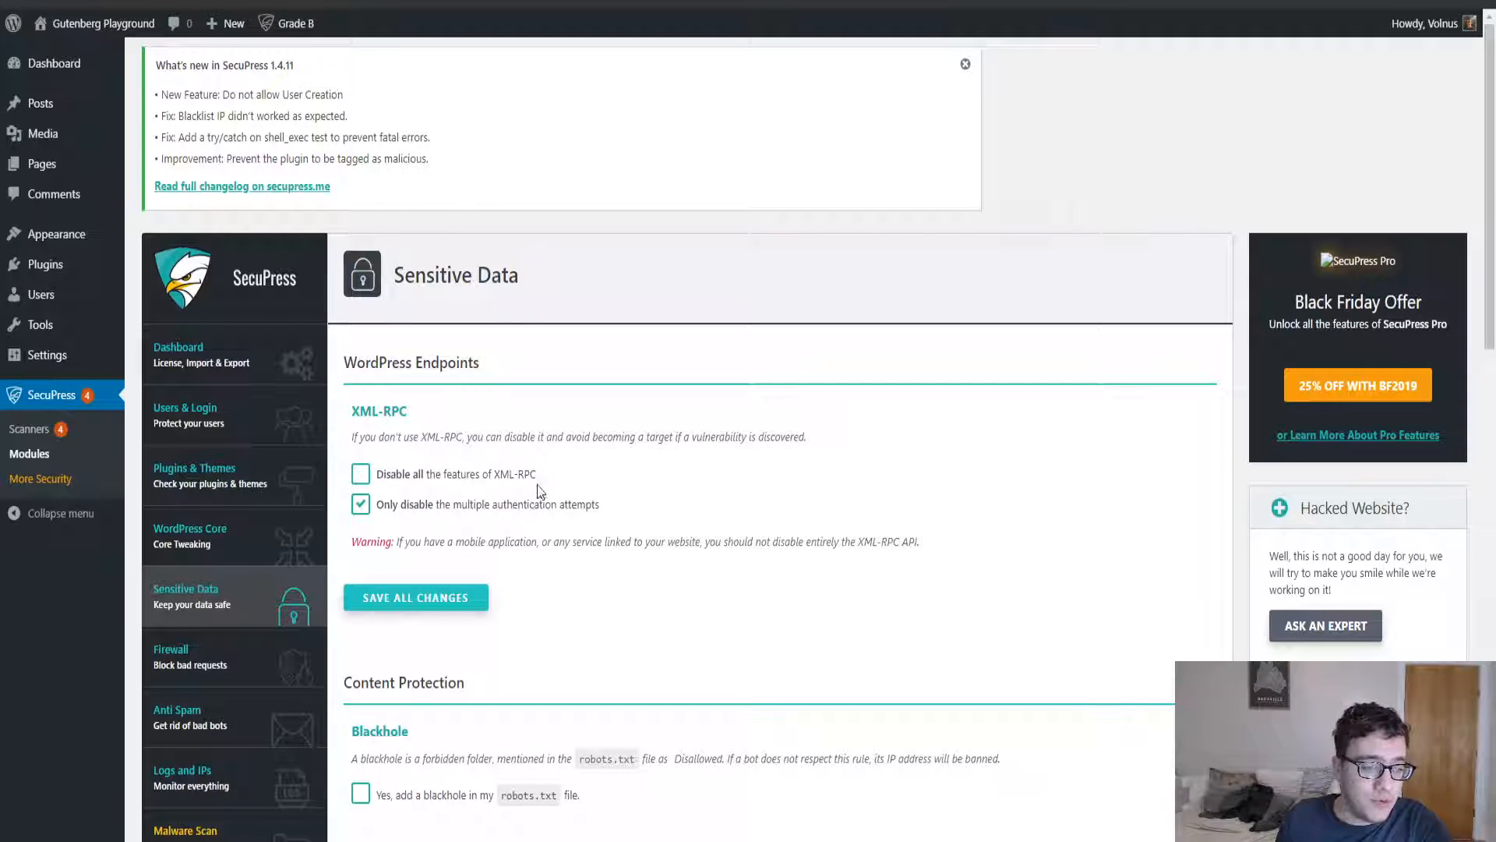
# - Set XML-RPC to disable all of its features in the WordPress Endpoints settings
pyautogui.click(477, 472)
pyautogui.scroll(-5, 641, 325)
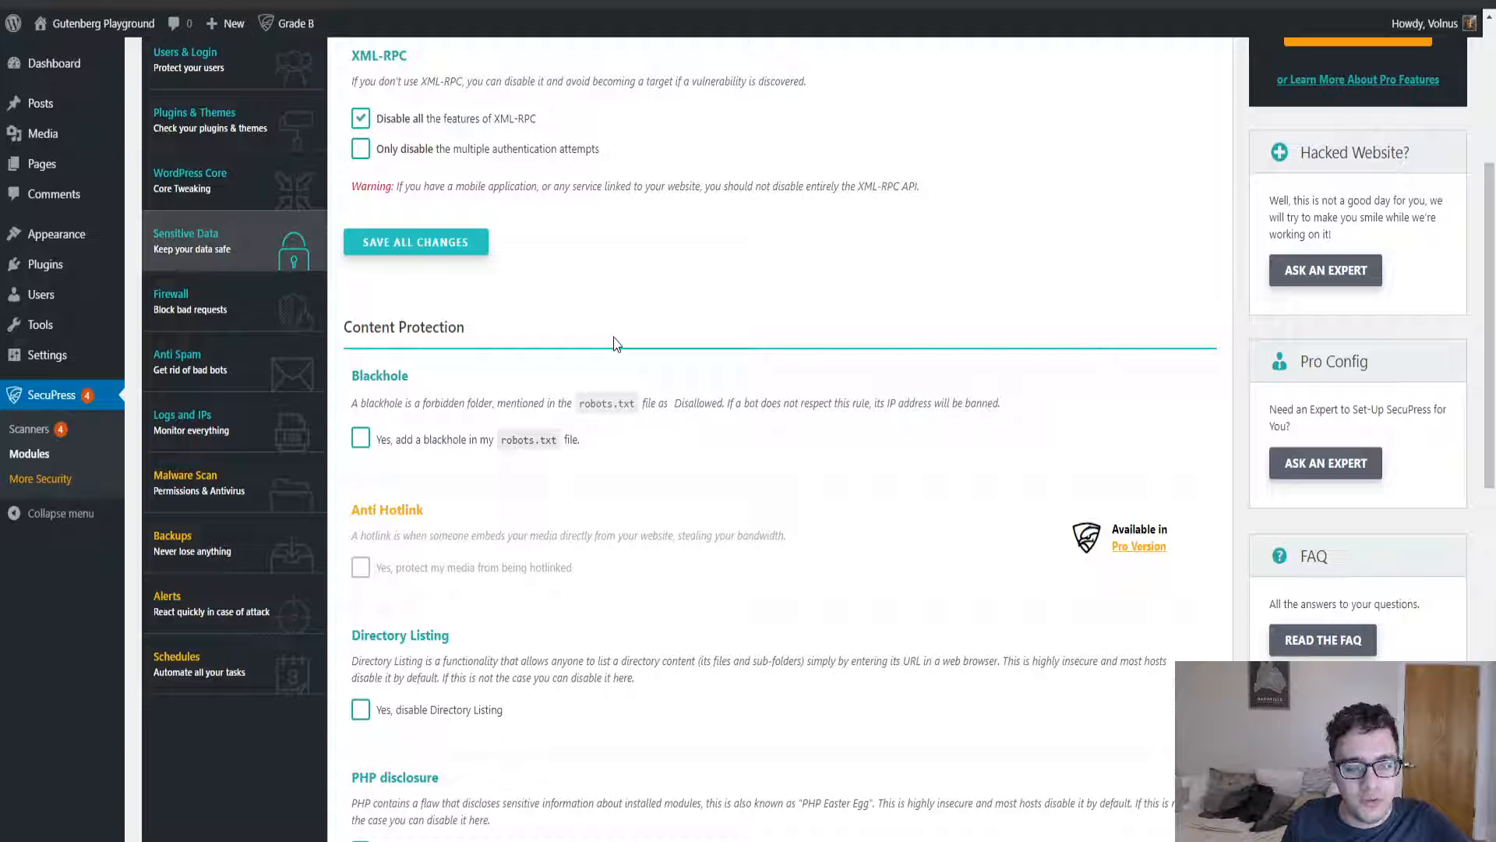
pyautogui.scroll(-5, 592, 382)
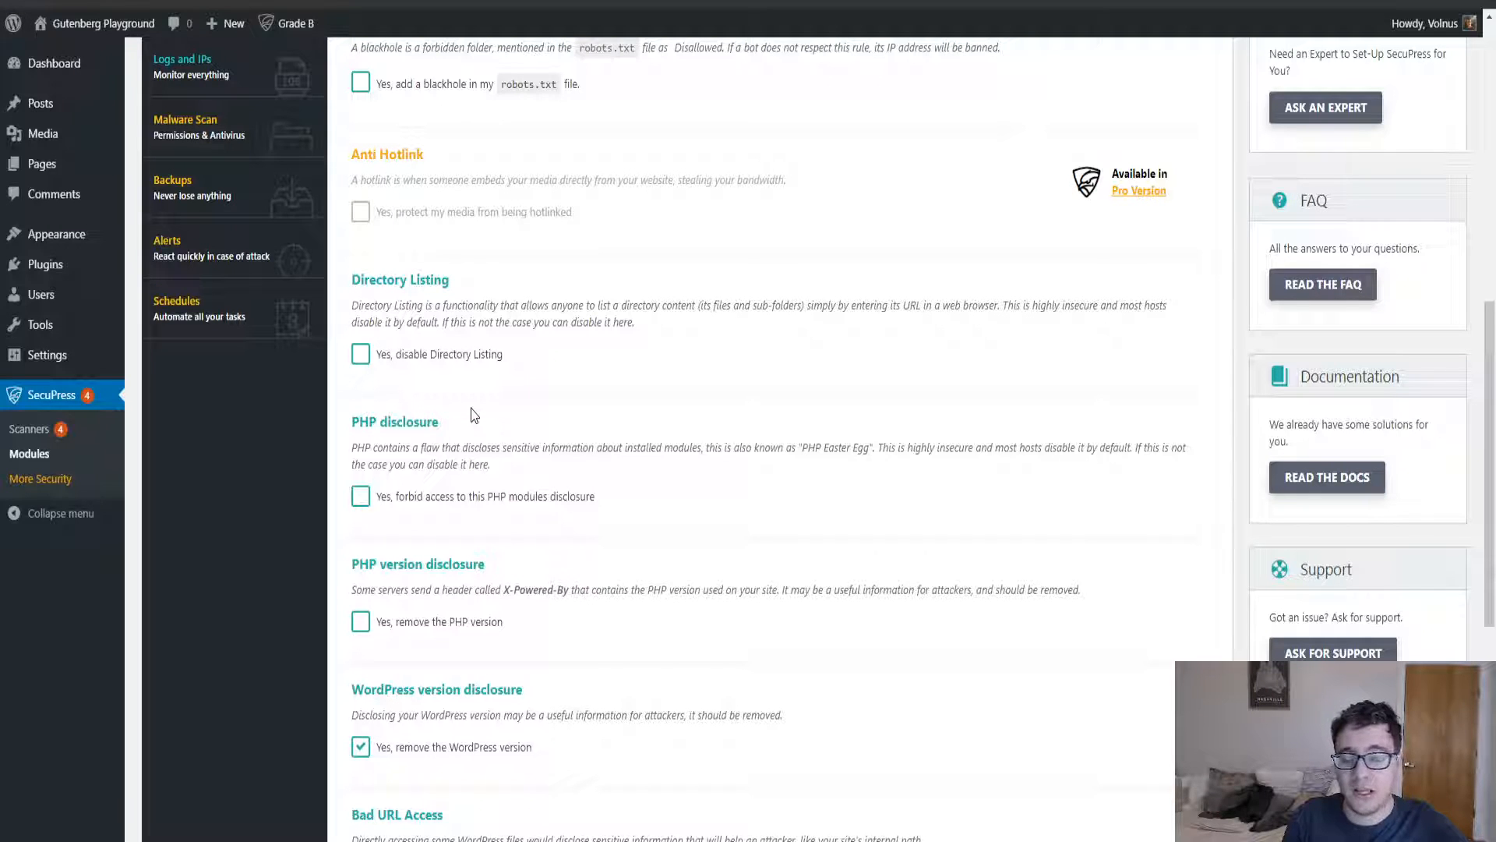
# - Load the staging site's /wp-content/ address in a new browser tab to check whether its directory contents are listed
pyautogui.hotkey('ctrl', 't')
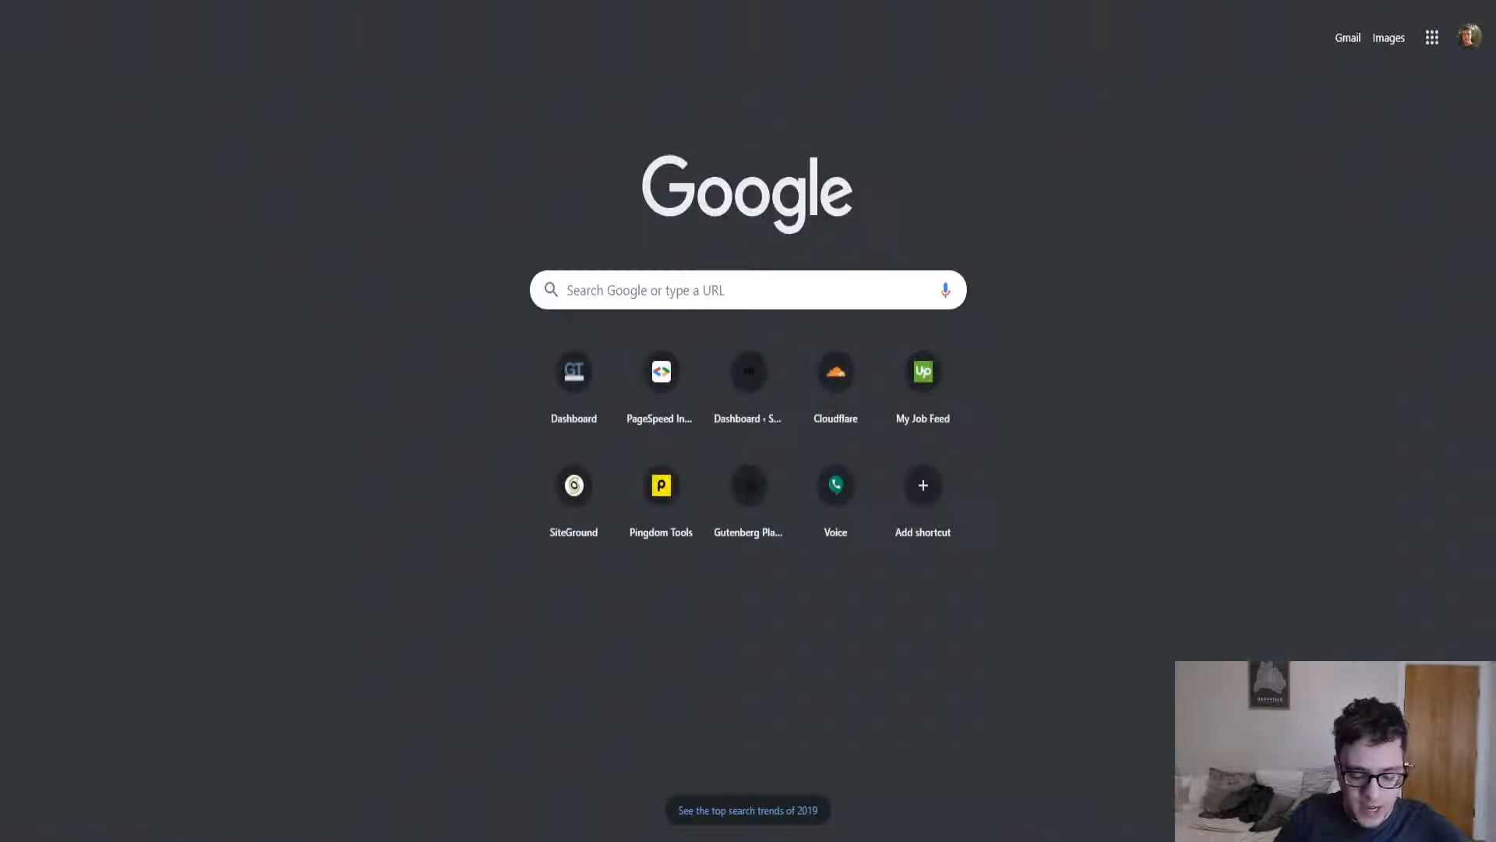
pyautogui.write('st')
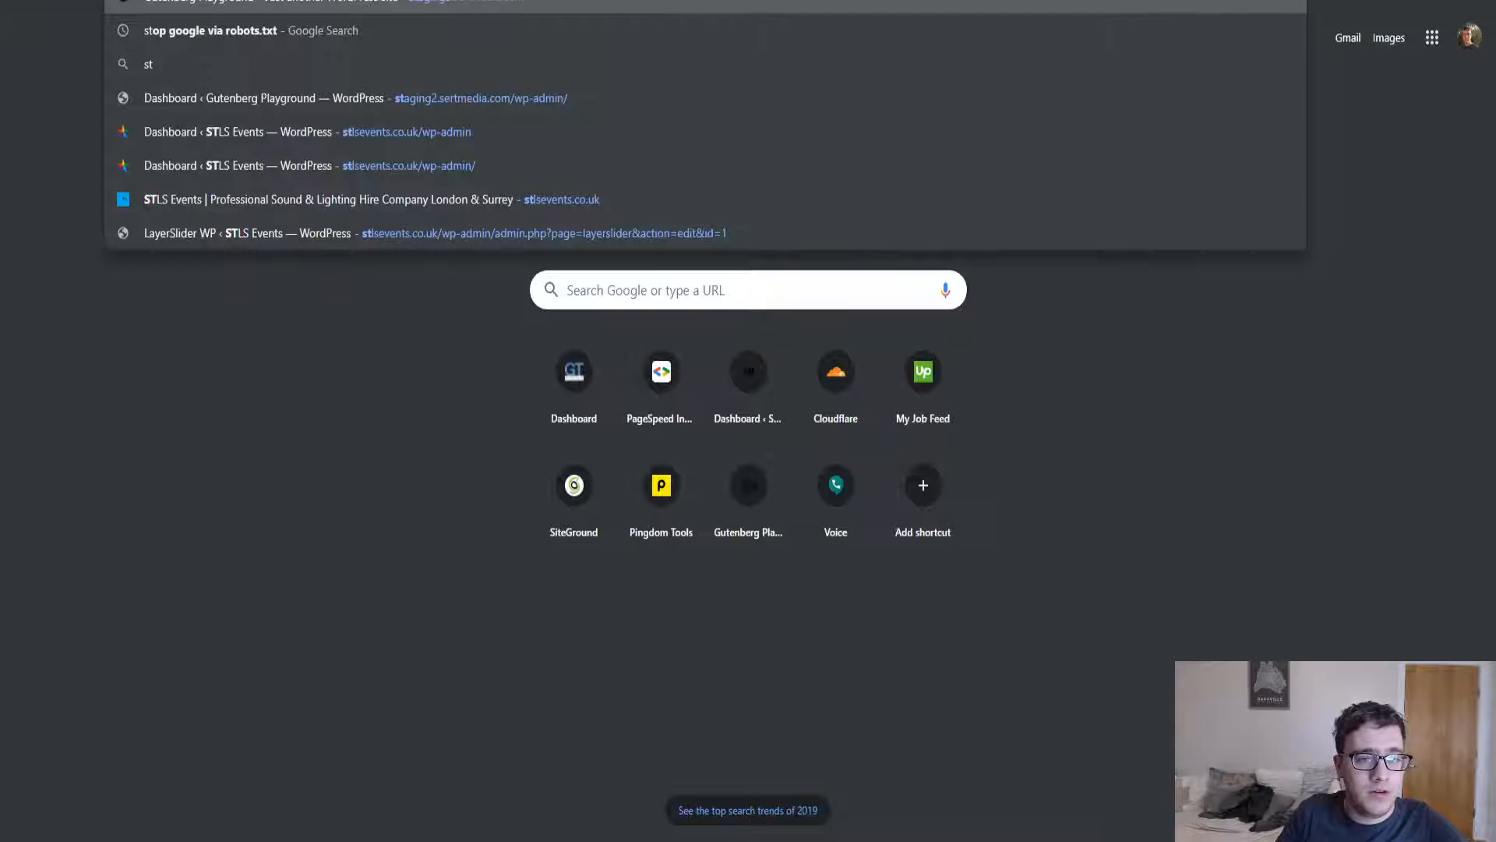
pyautogui.press('Right')
pyautogui.write('/wp-content')
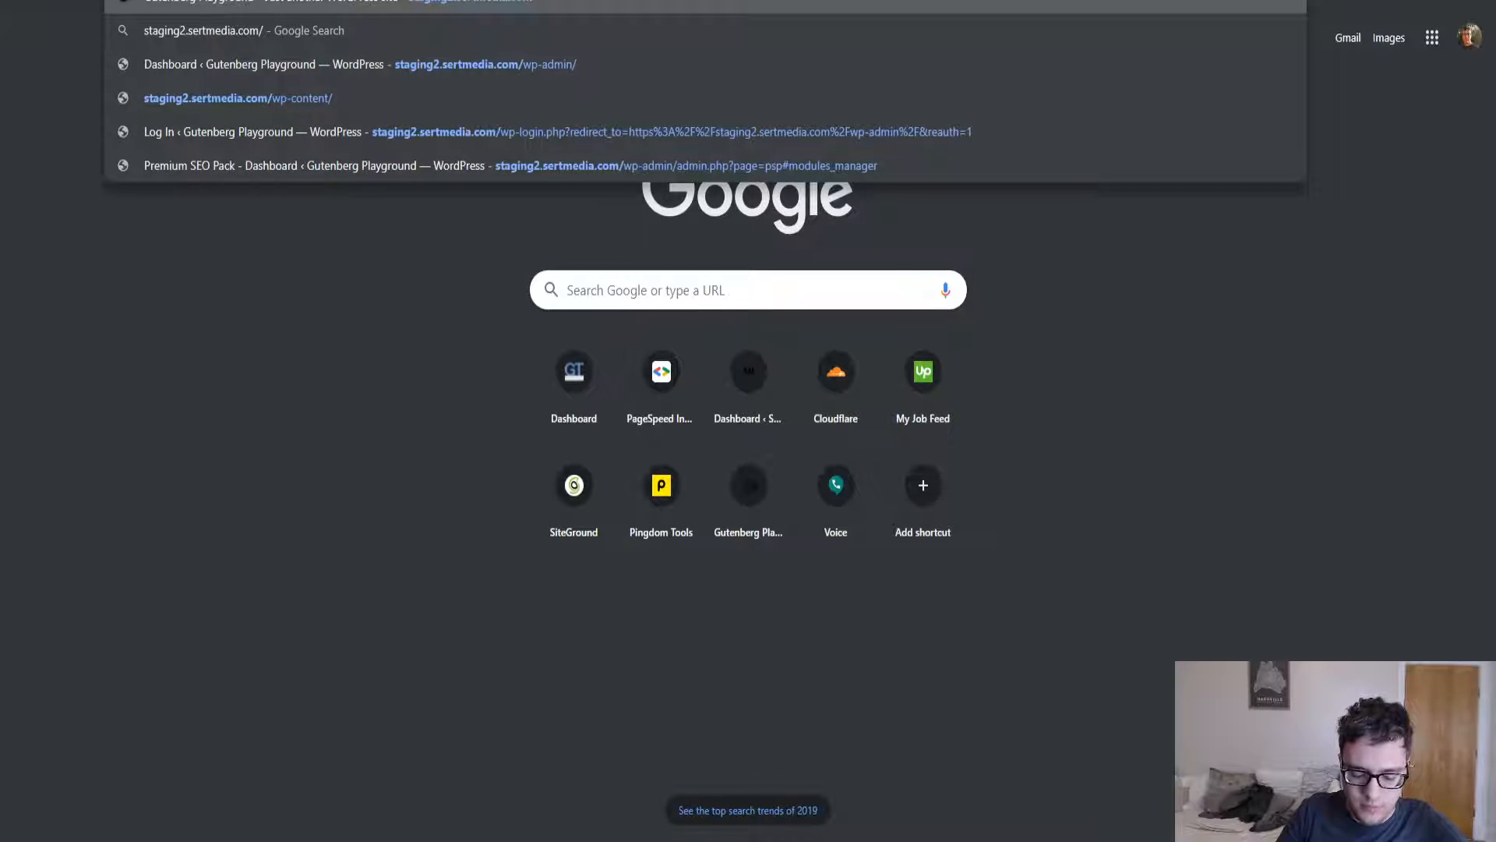
pyautogui.write('/')
pyautogui.press('Return')
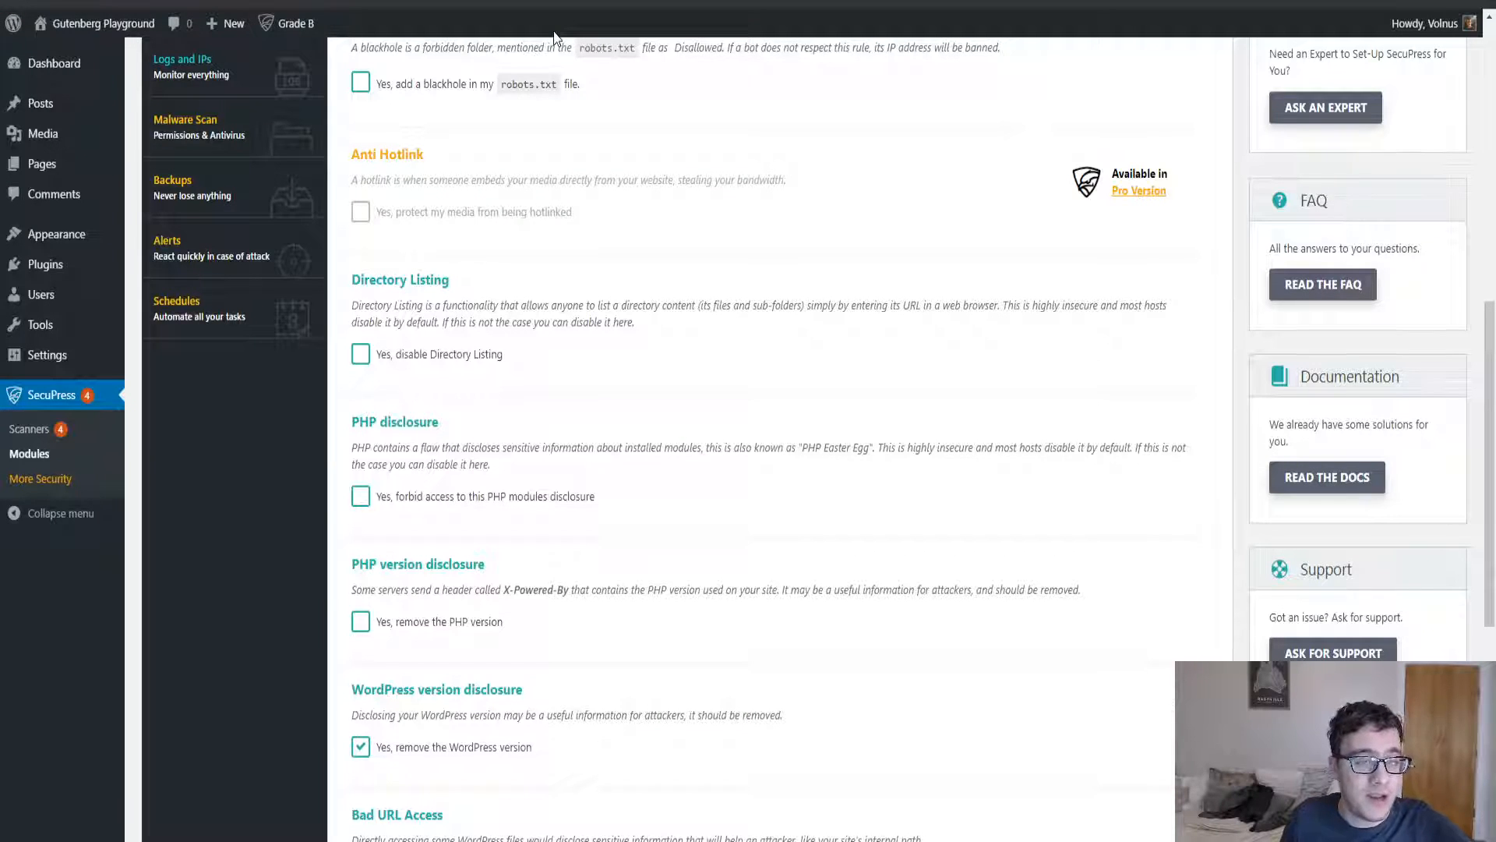
# - Disable directory listing under Content Protection and review the PHP, WordPress version, bad URL and readme file options
pyautogui.click(421, 358)
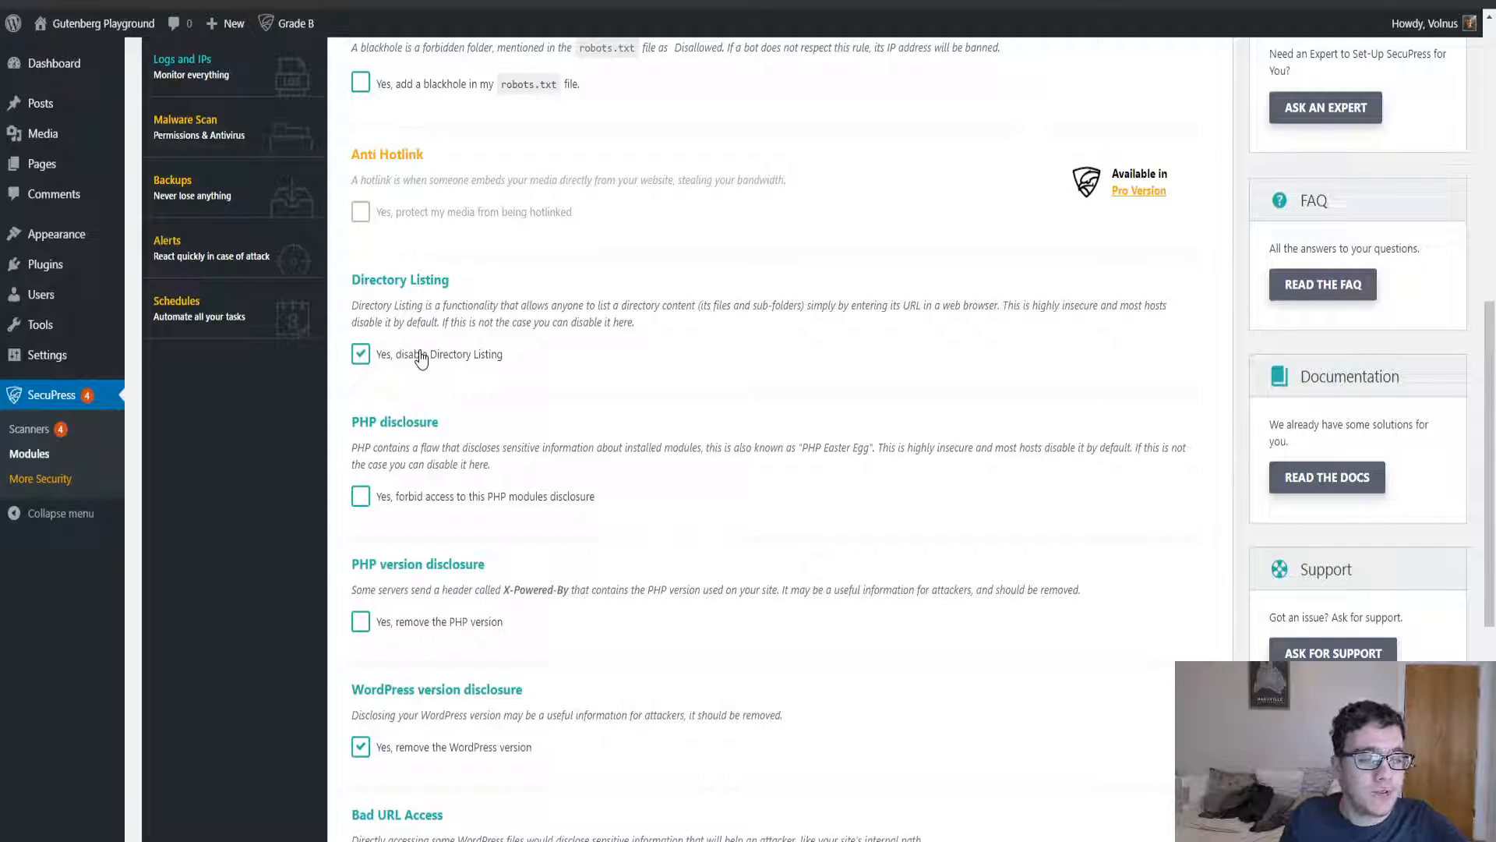
pyautogui.scroll(-1, 636, 528)
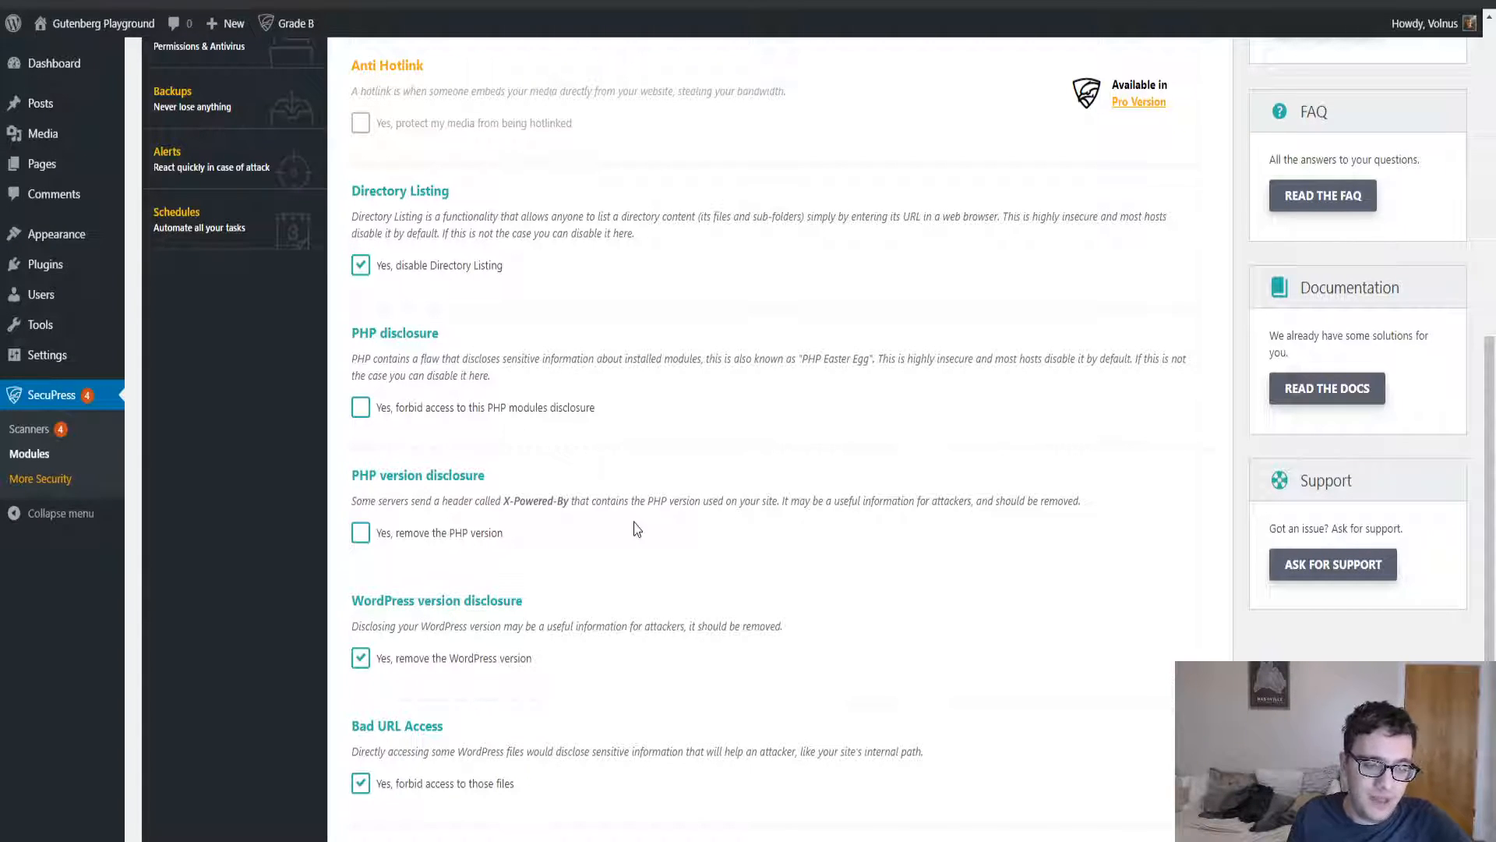
pyautogui.scroll(-5, 559, 482)
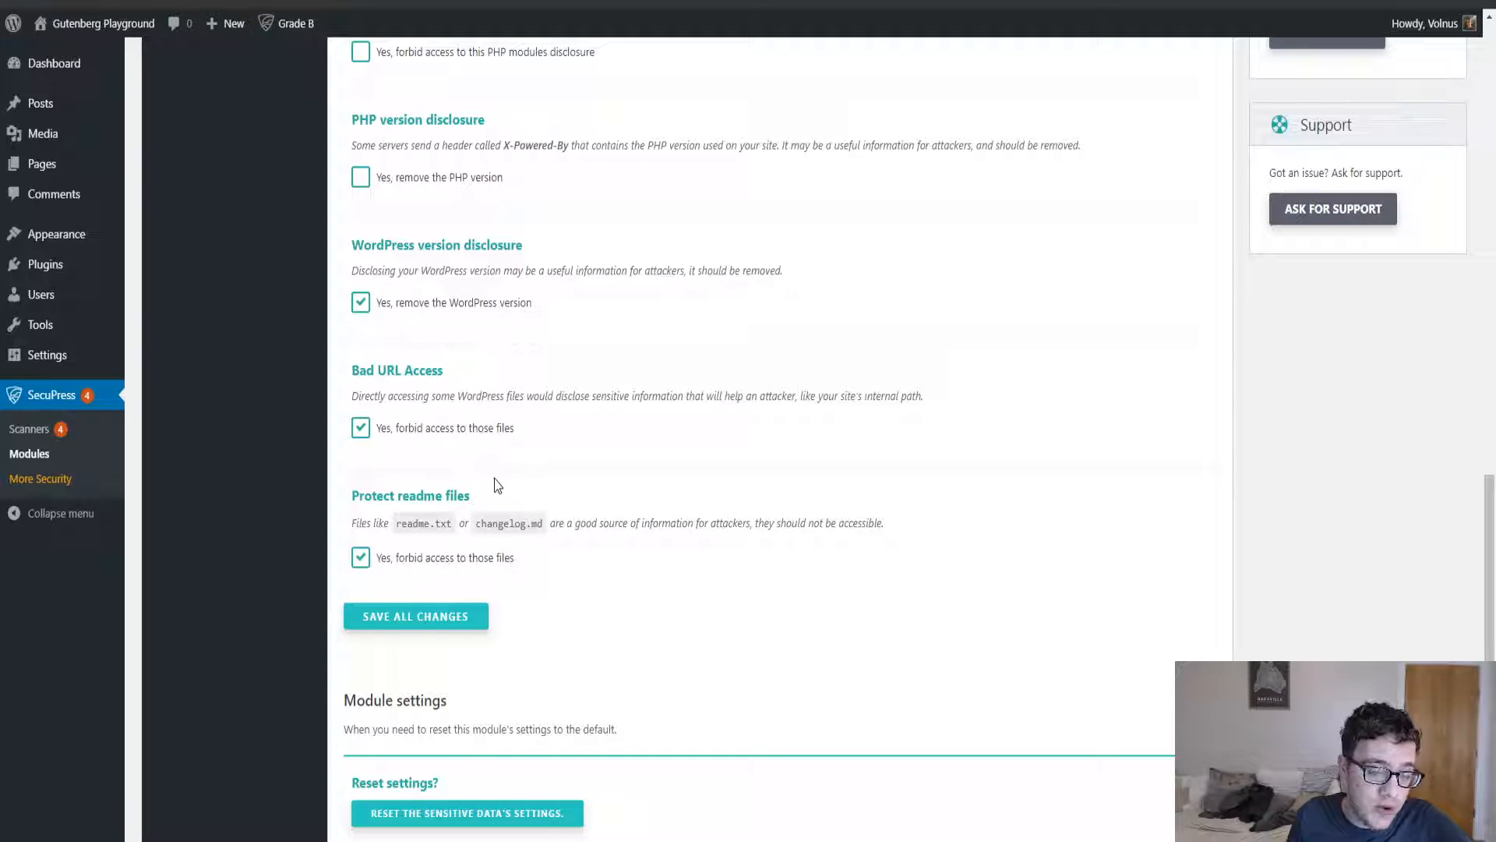
pyautogui.scroll(-1, 431, 564)
# - Open the Firewall module and protect the site from fake SEO bots and SQL injection scanners
pyautogui.scroll(15, 270, 560)
pyautogui.scroll(-4, 284, 312)
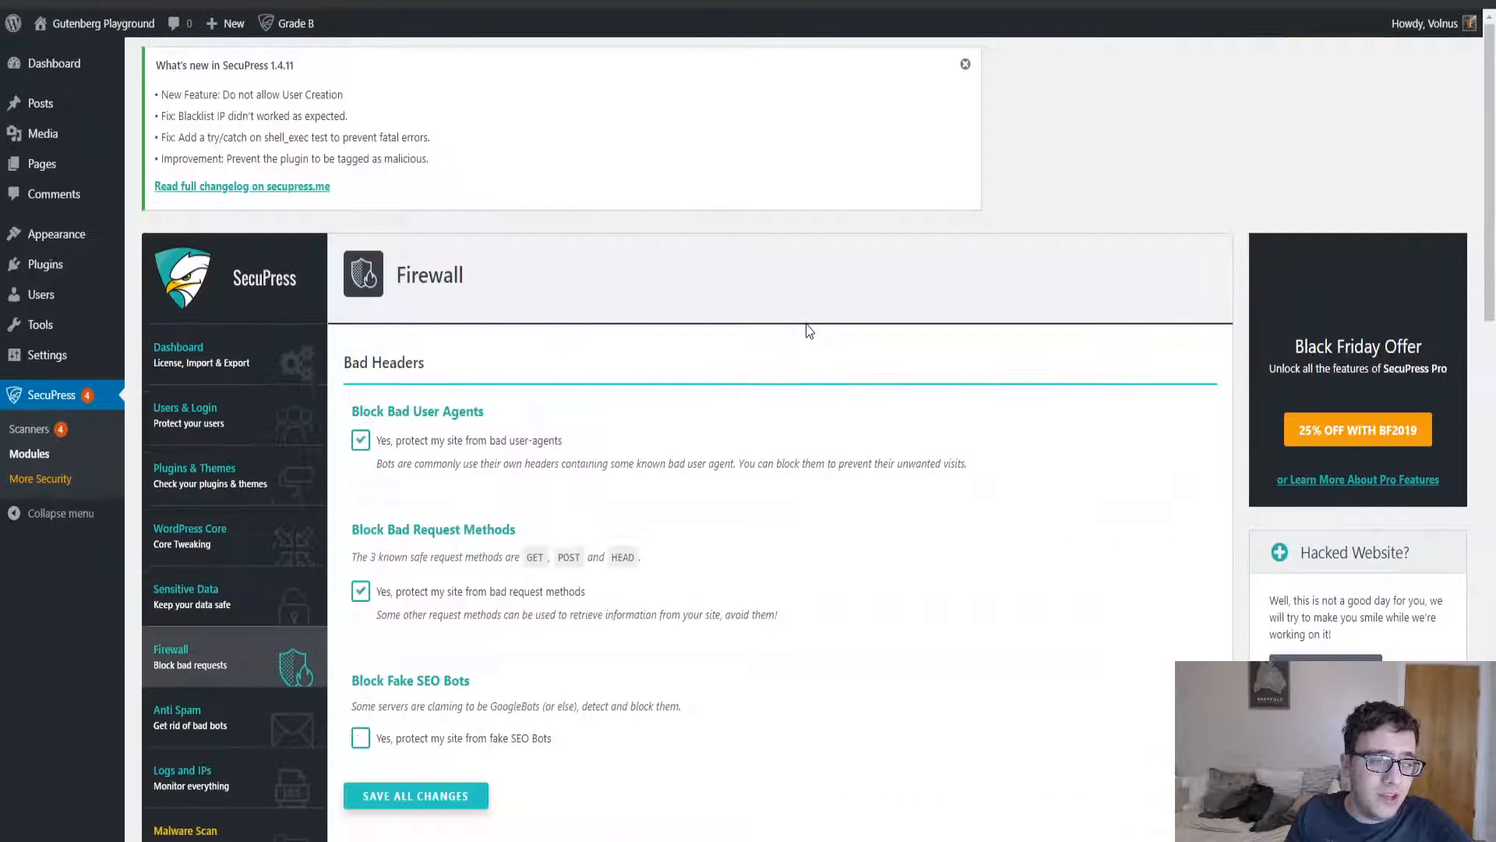
pyautogui.scroll(-2, 808, 331)
pyautogui.scroll(-2, 808, 330)
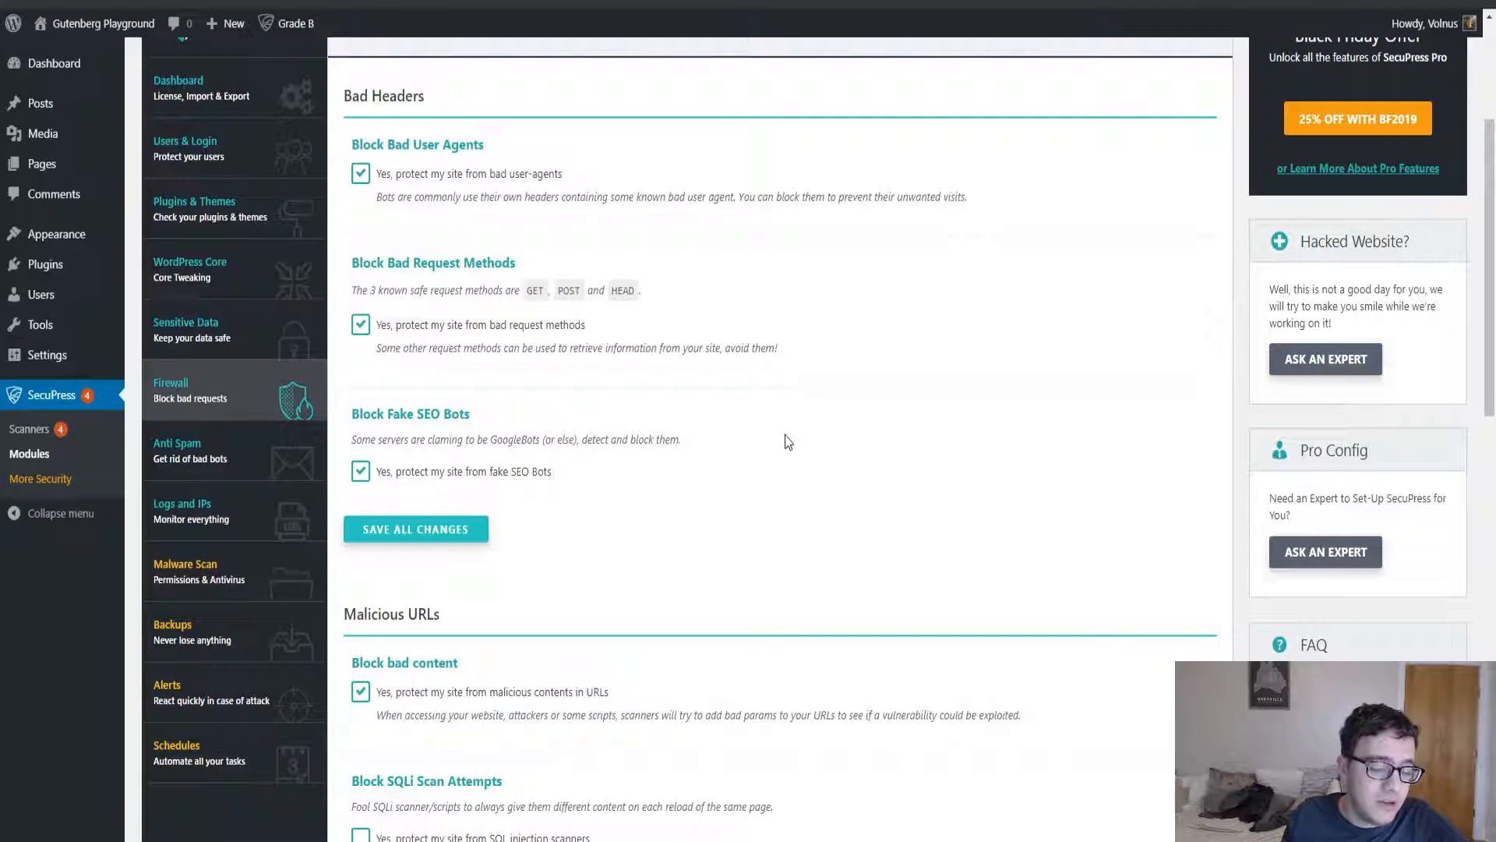
pyautogui.scroll(-3, 785, 436)
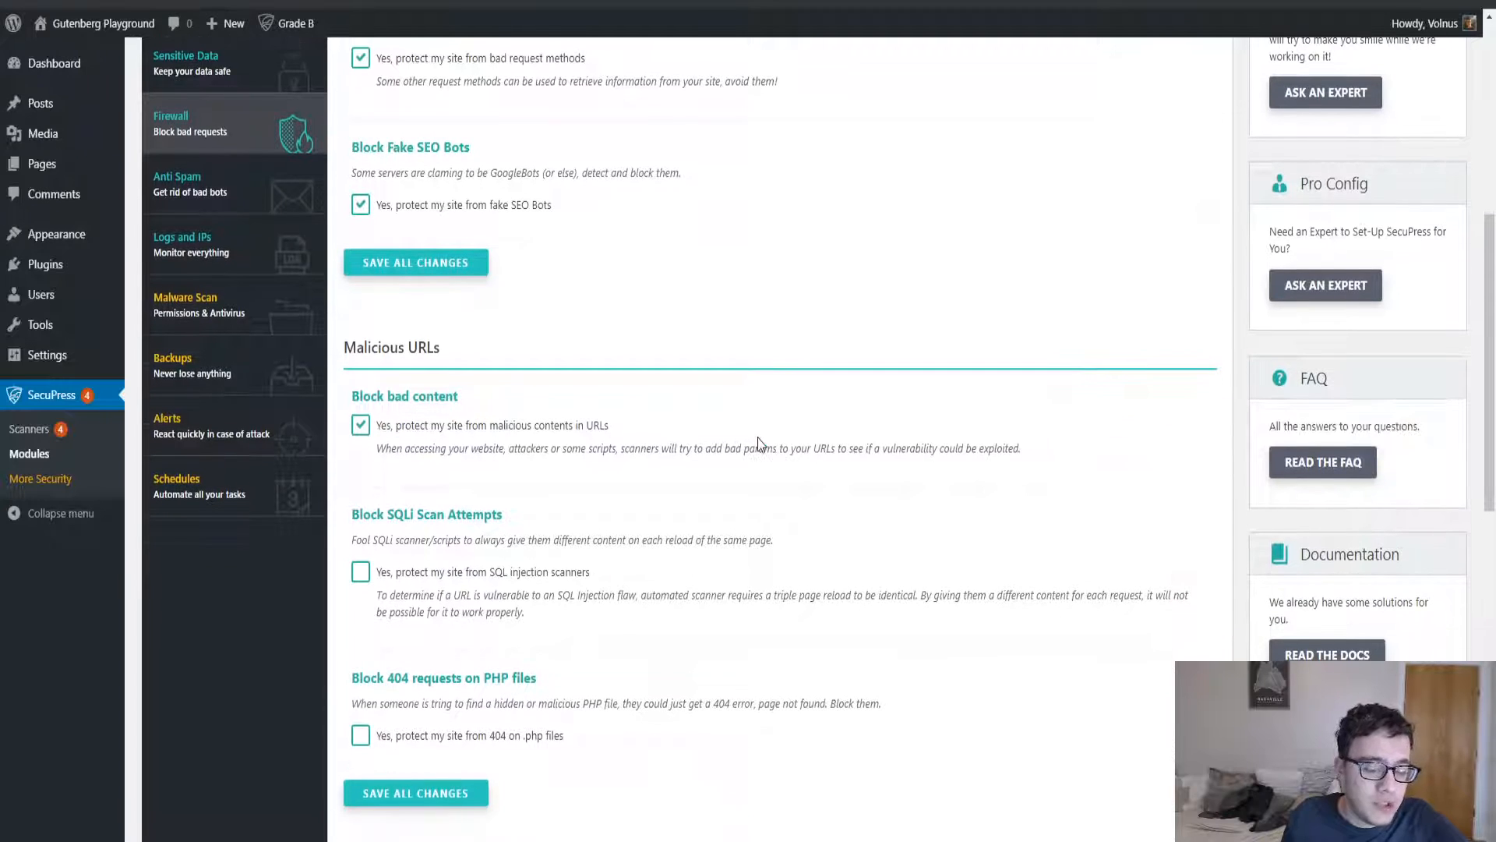
pyautogui.click(513, 575)
pyautogui.scroll(-2, 601, 633)
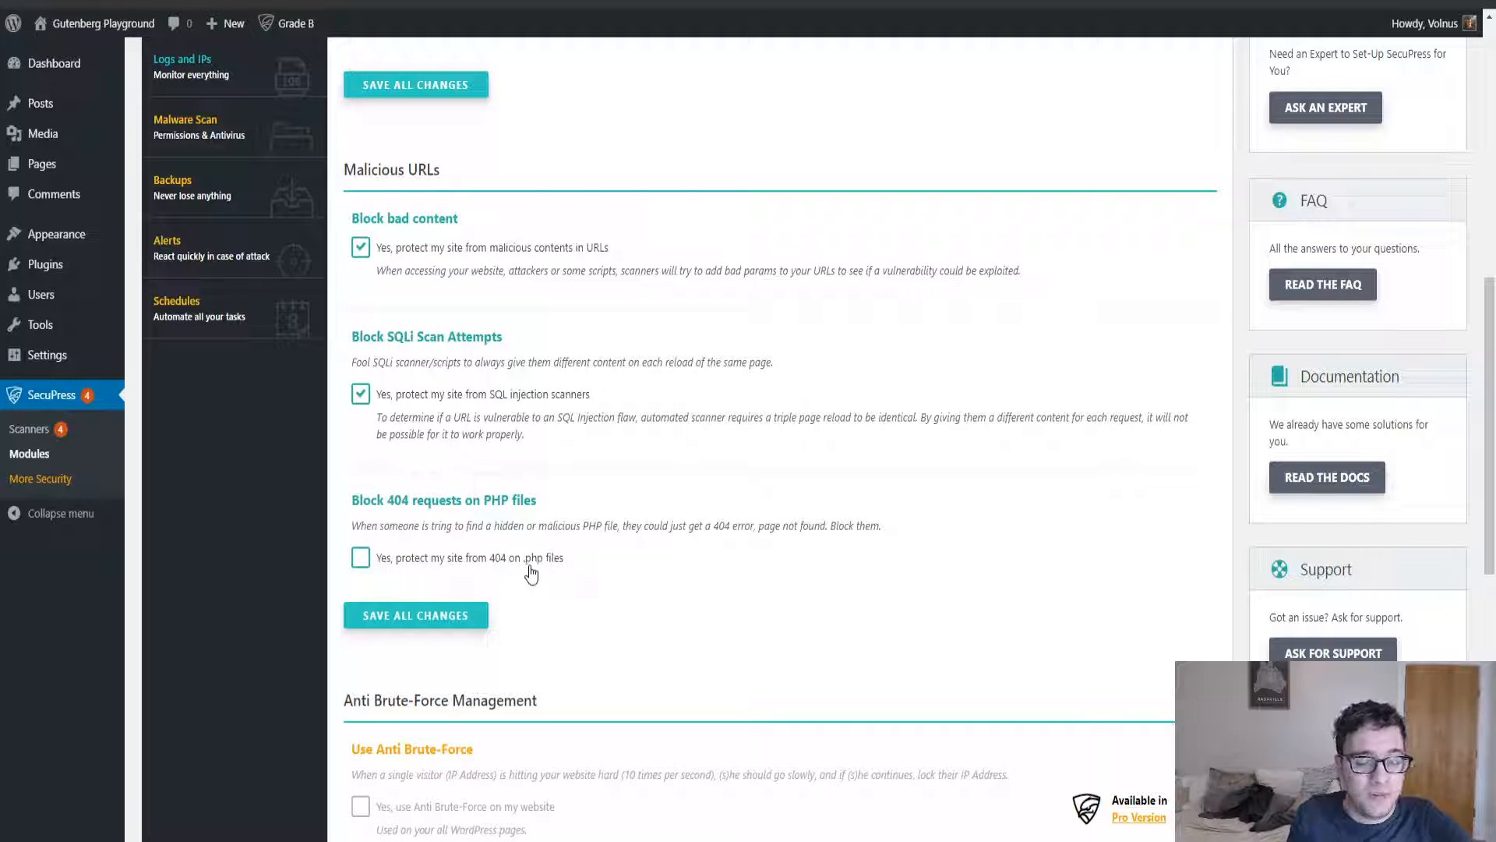
pyautogui.scroll(-5, 538, 569)
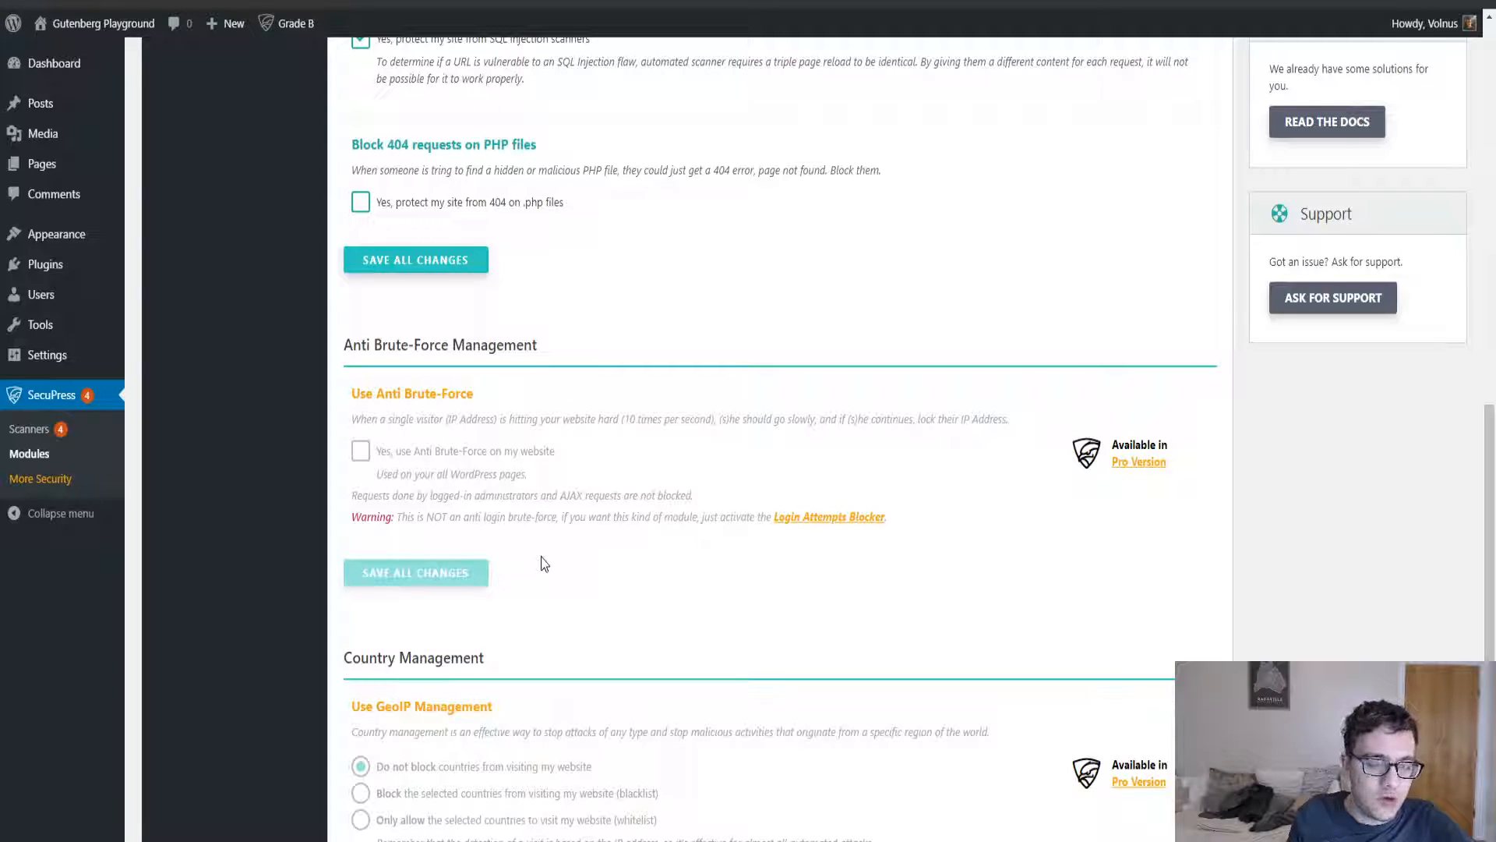
pyautogui.scroll(-5, 541, 556)
pyautogui.scroll(6, 491, 558)
pyautogui.scroll(6, 458, 540)
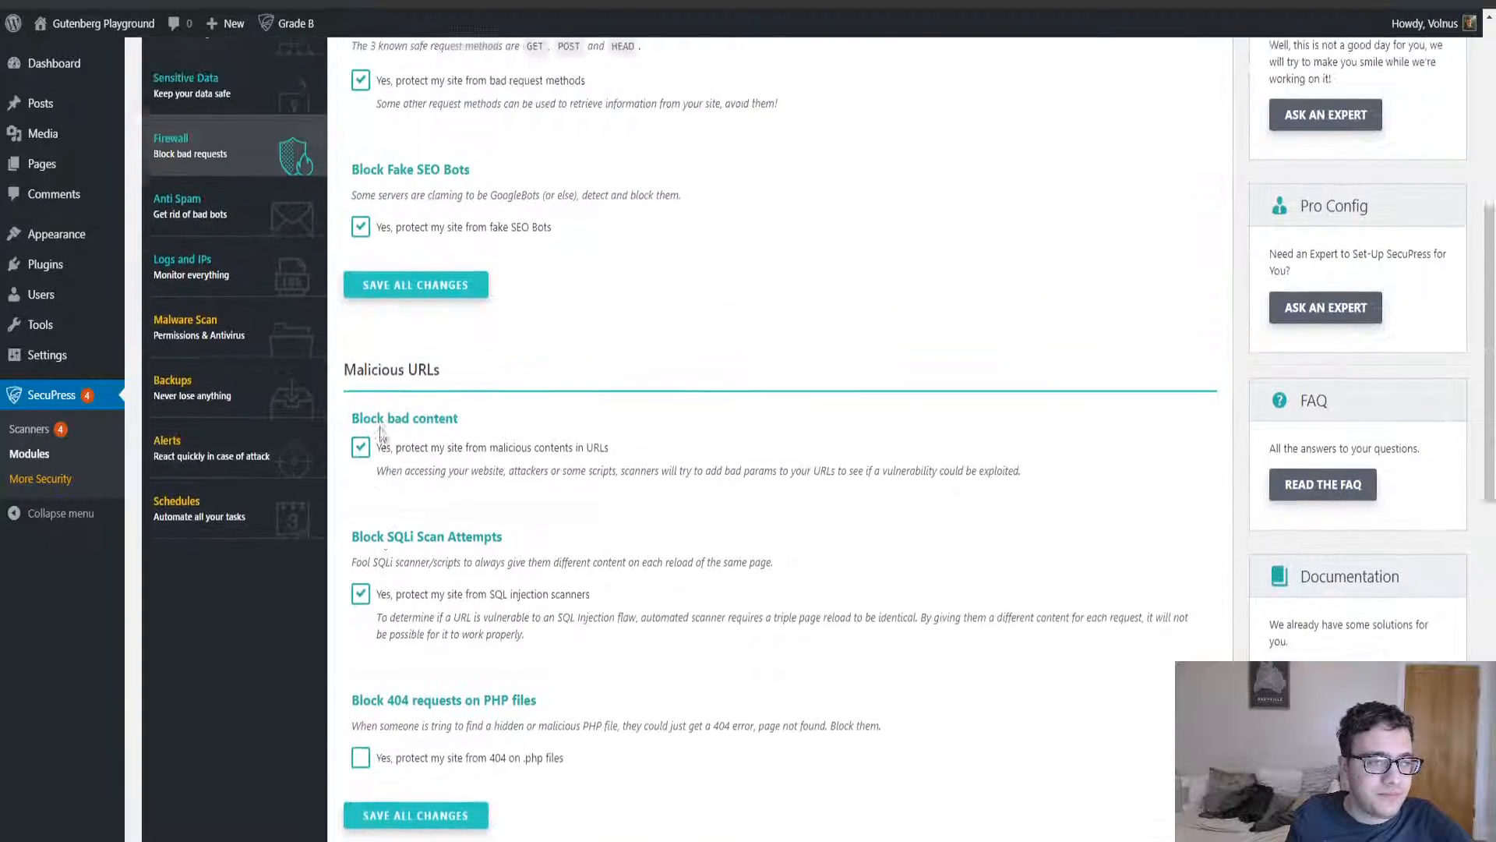
pyautogui.scroll(1, 380, 442)
# - Open the Anti Spam module, keep comments with comment spam fighting enabled, and handle spam by only marking it as spam
pyautogui.click(261, 296)
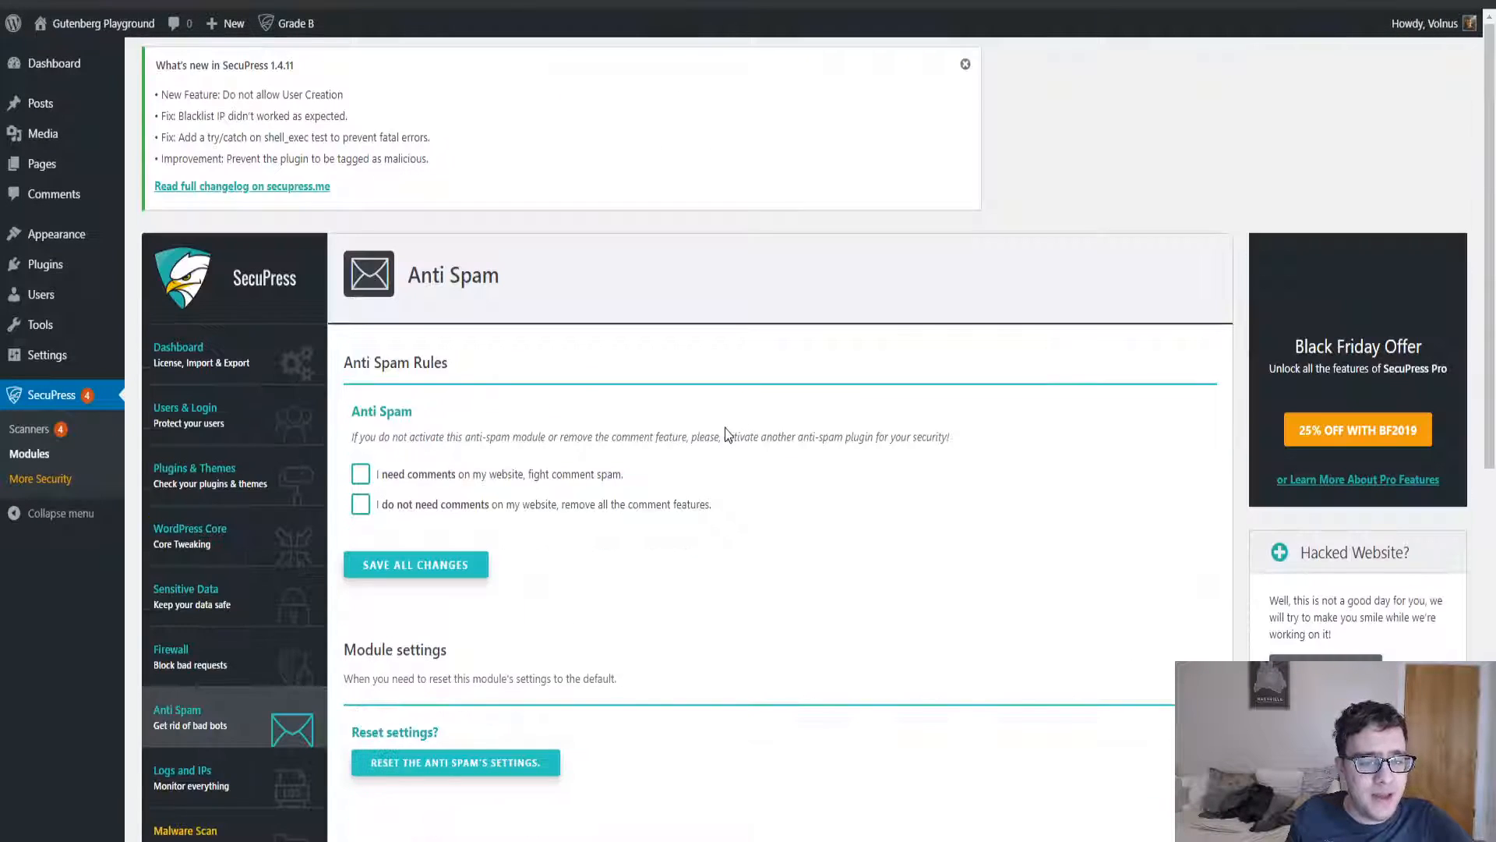
pyautogui.scroll(-2, 721, 460)
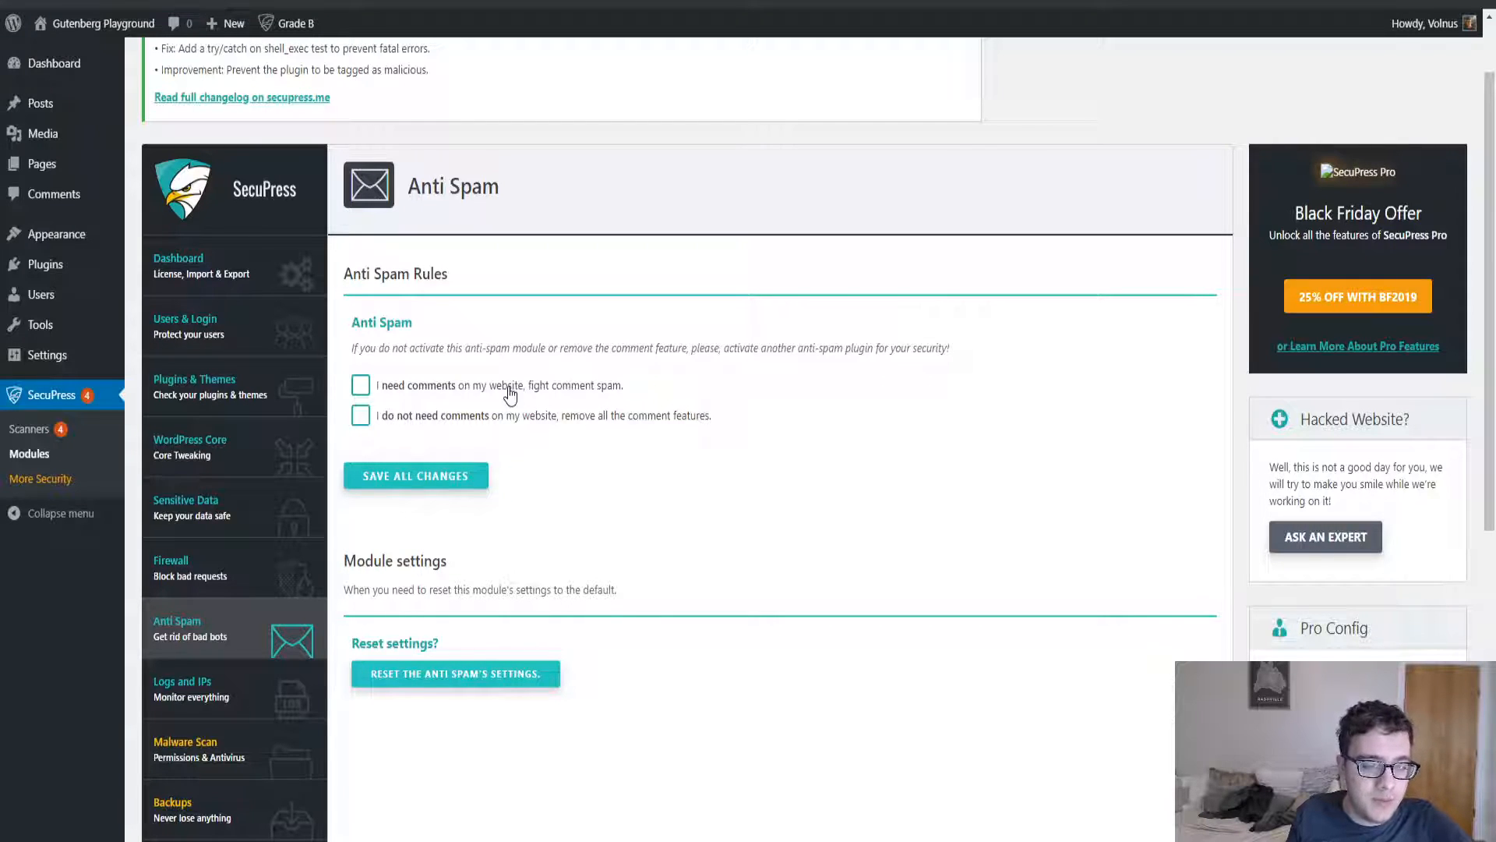
pyautogui.click(509, 389)
pyautogui.scroll(-3, 503, 388)
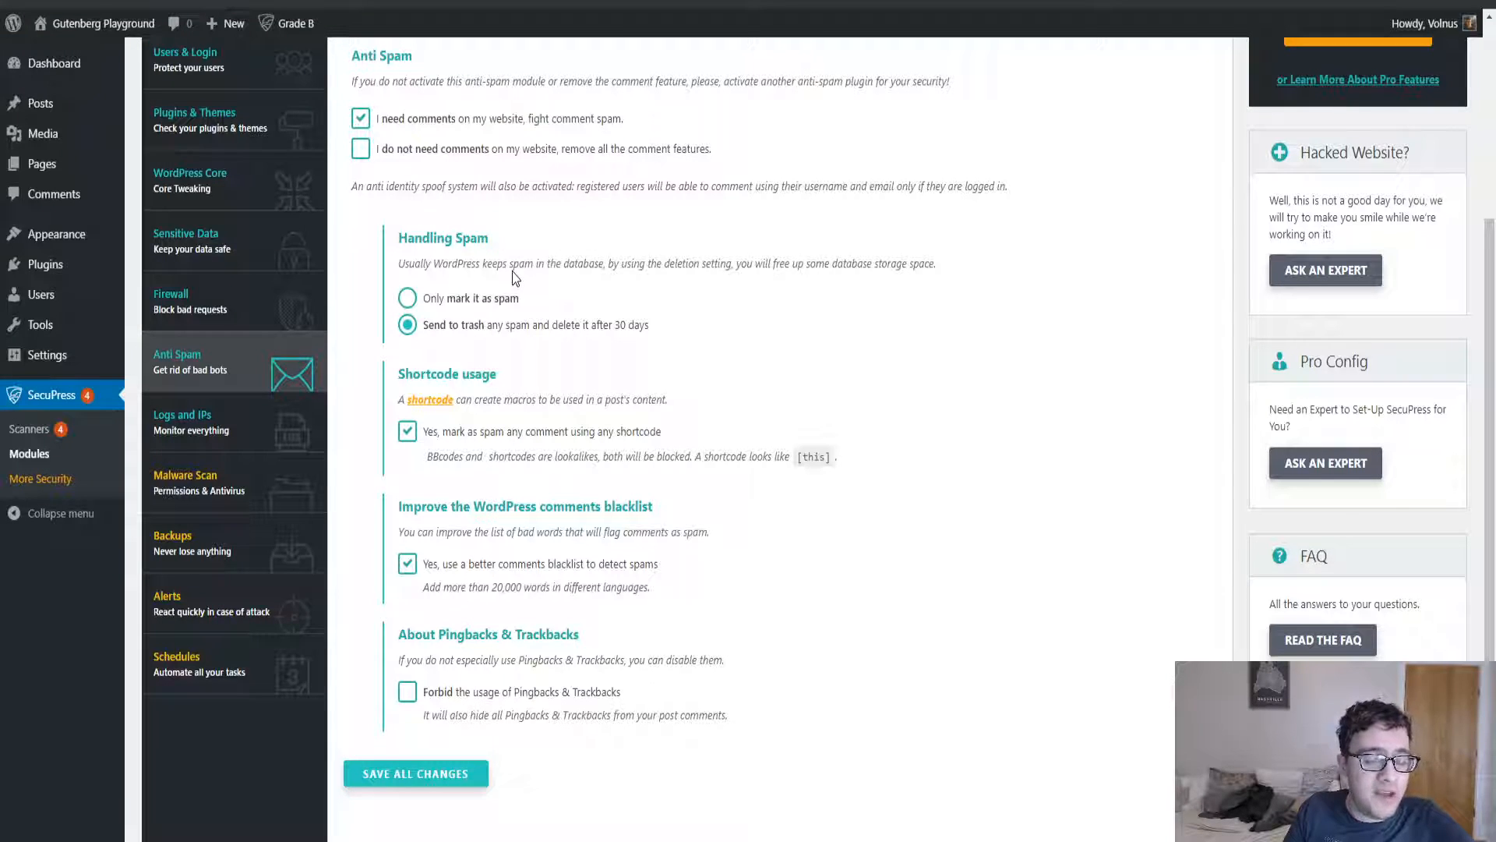
pyautogui.click(478, 304)
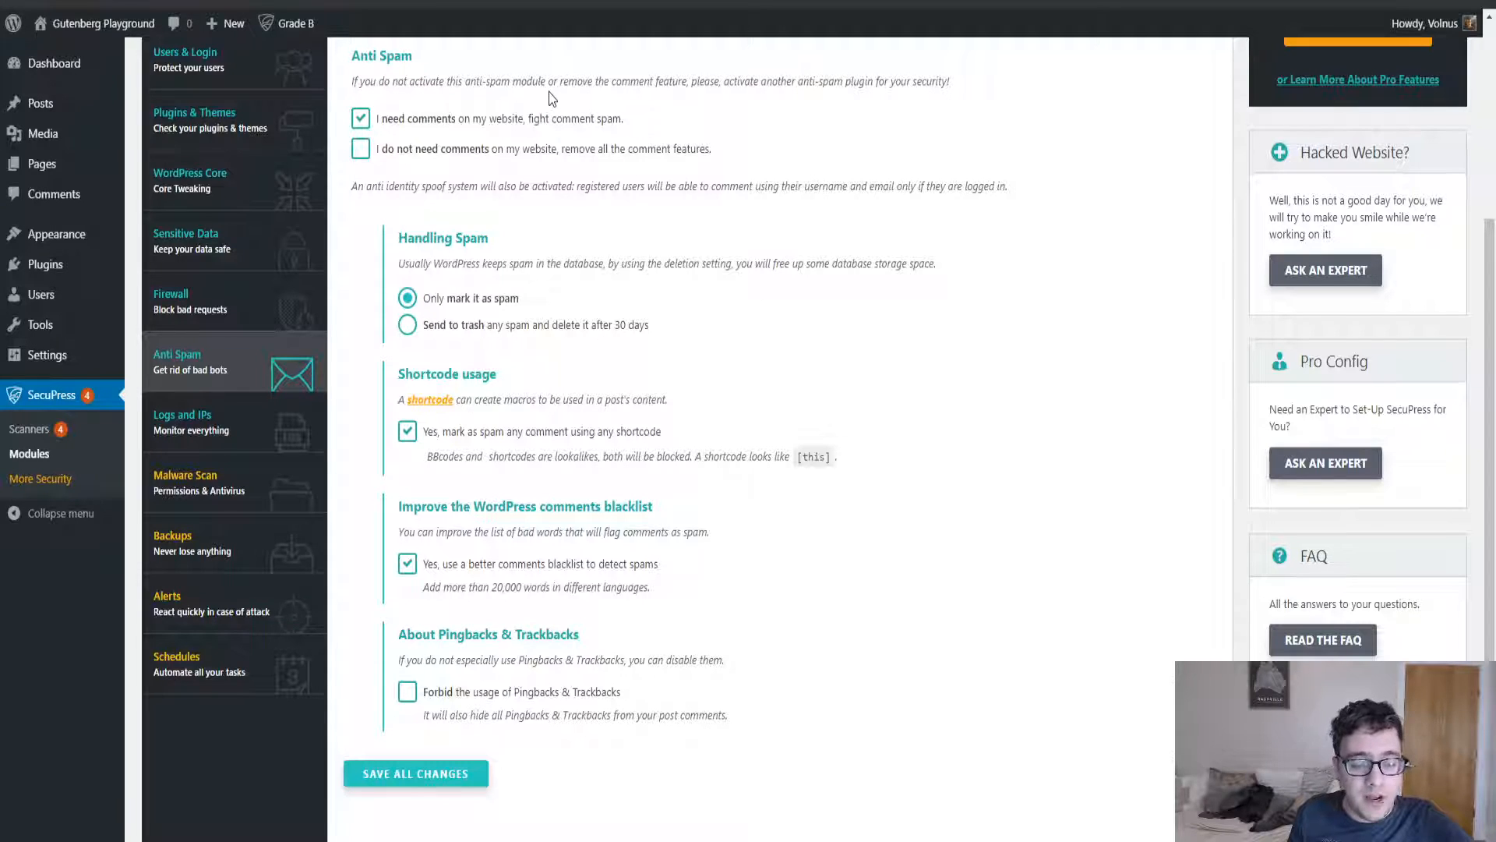
# - Forbid the usage of pingbacks and trackbacks in the Anti Spam rules
pyautogui.scroll(-1, 606, 379)
pyautogui.scroll(-1, 606, 380)
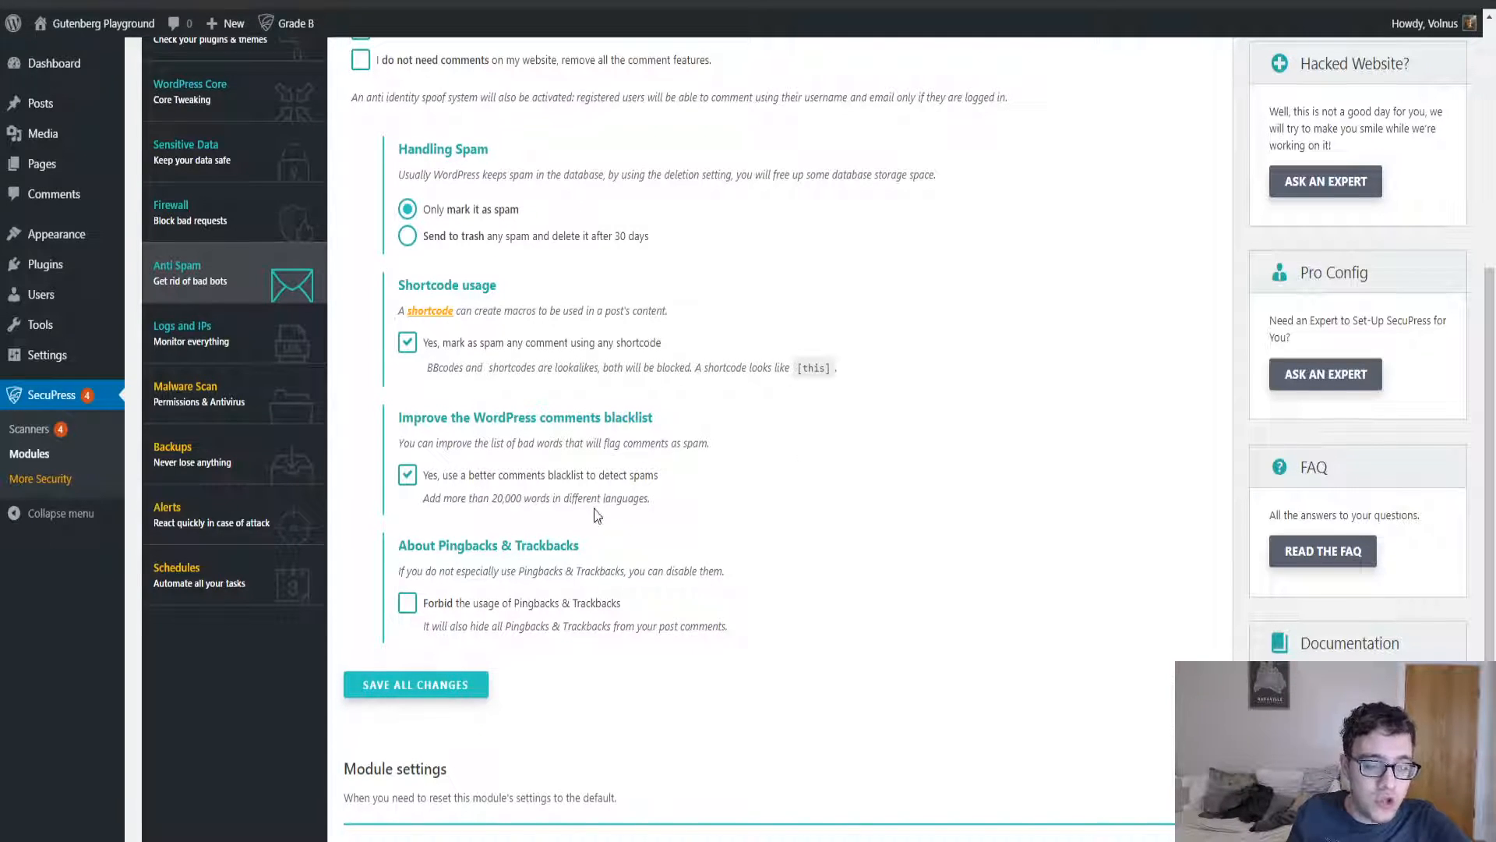
pyautogui.scroll(-1, 593, 515)
pyautogui.click(575, 518)
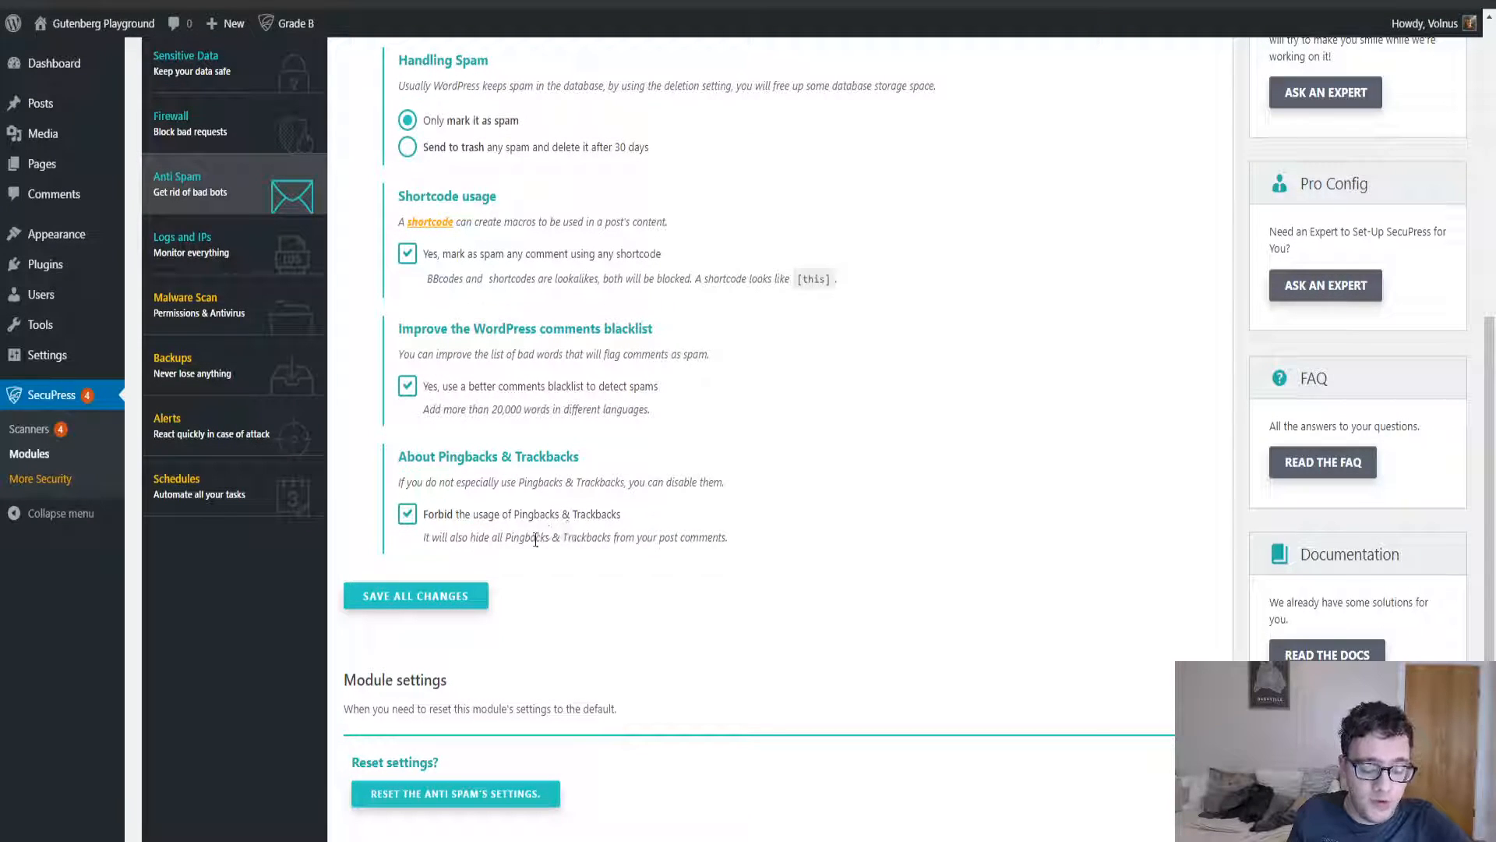
pyautogui.scroll(-1, 545, 536)
pyautogui.scroll(2, 522, 522)
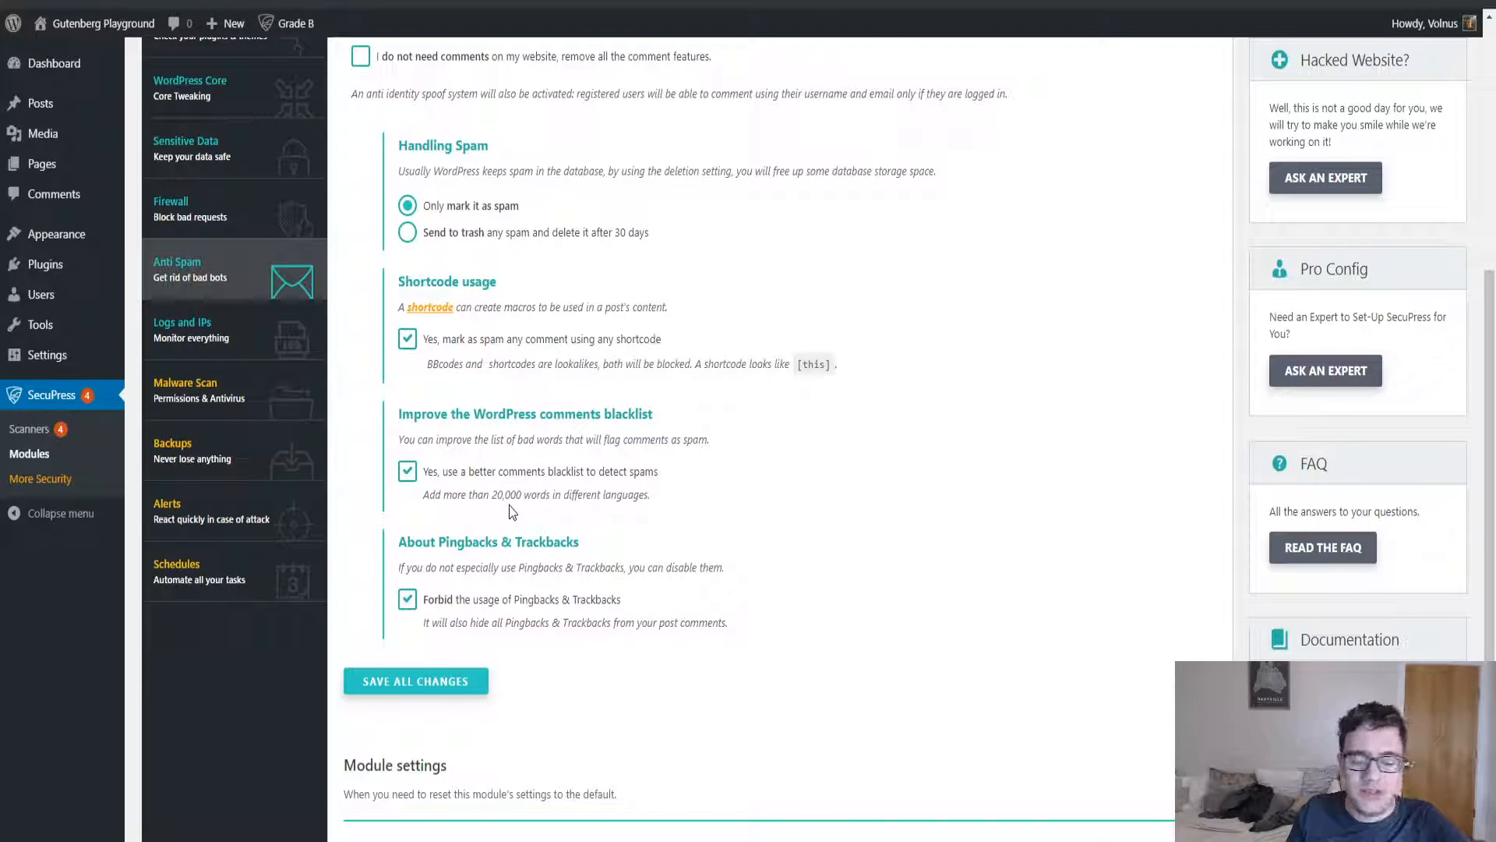
pyautogui.scroll(3, 437, 421)
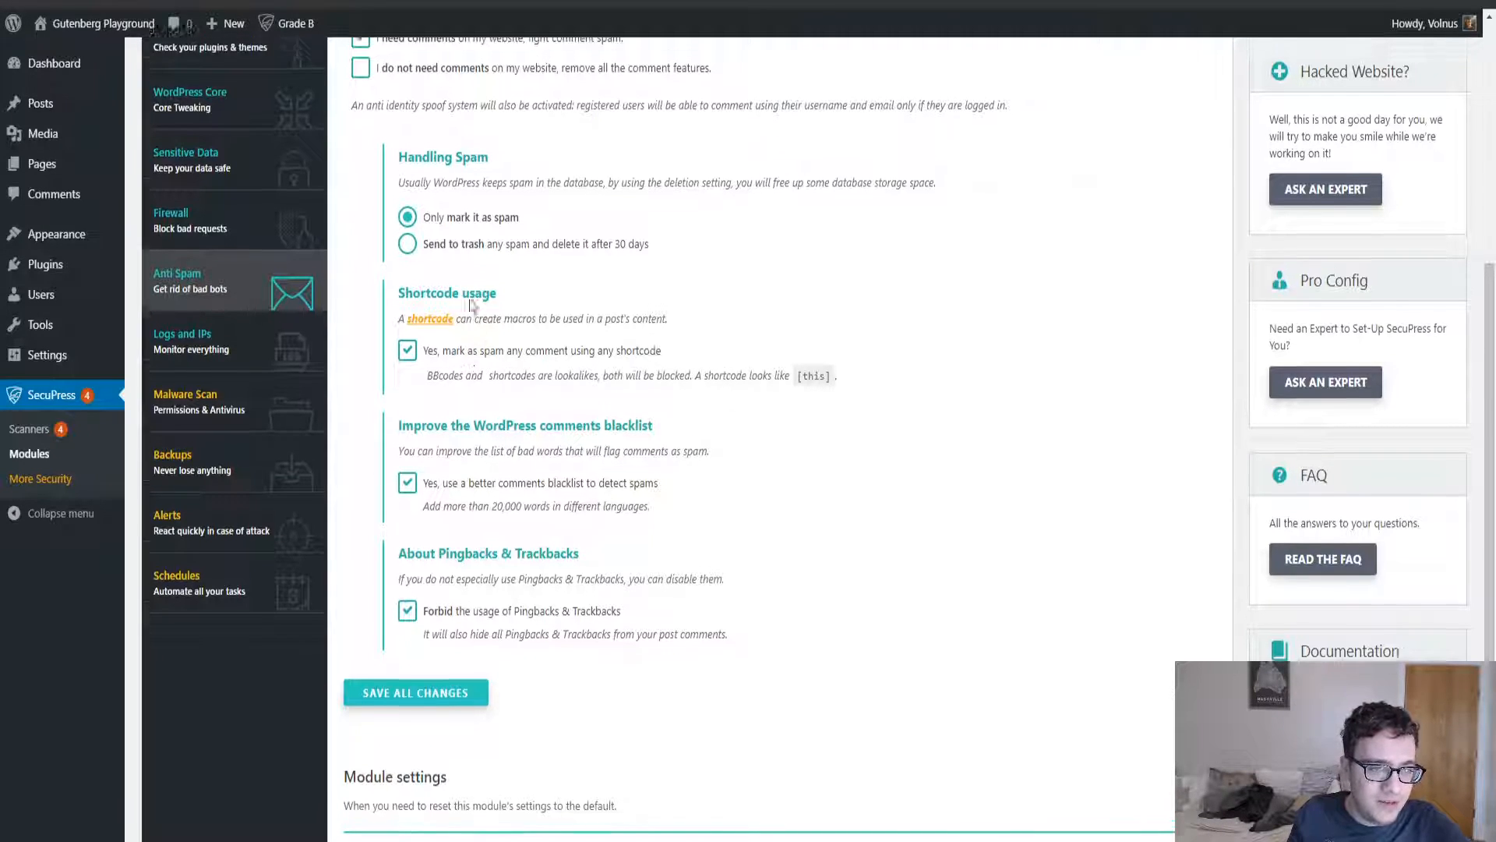
# - Examine the IP blacklist, whitelist and logging options in the Logs and IPs module, and the Malware Scan module's options
pyautogui.scroll(-6, 412, 350)
pyautogui.scroll(2, 468, 507)
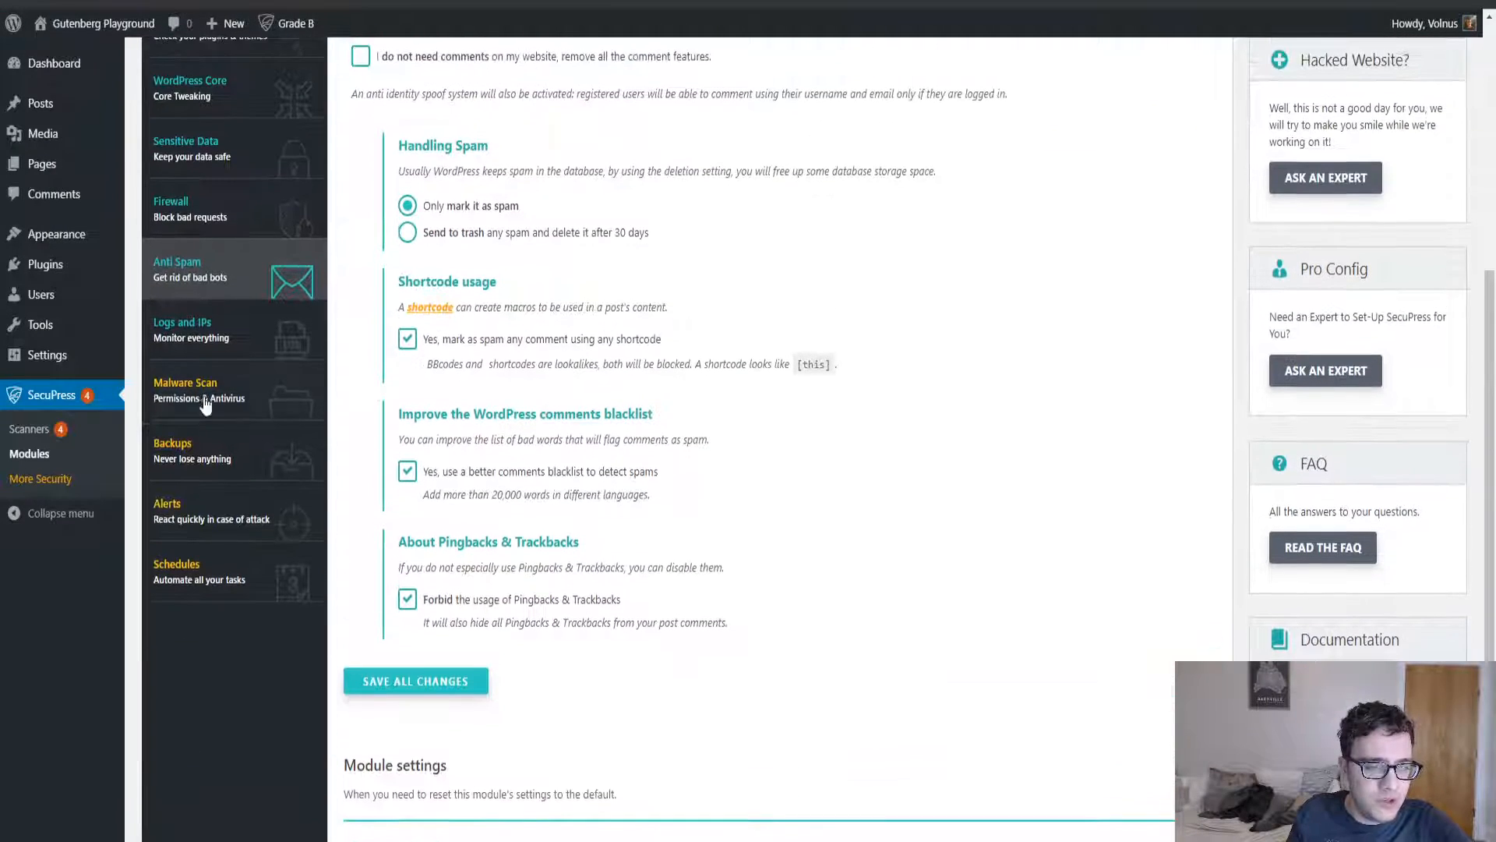
pyautogui.click(326, 337)
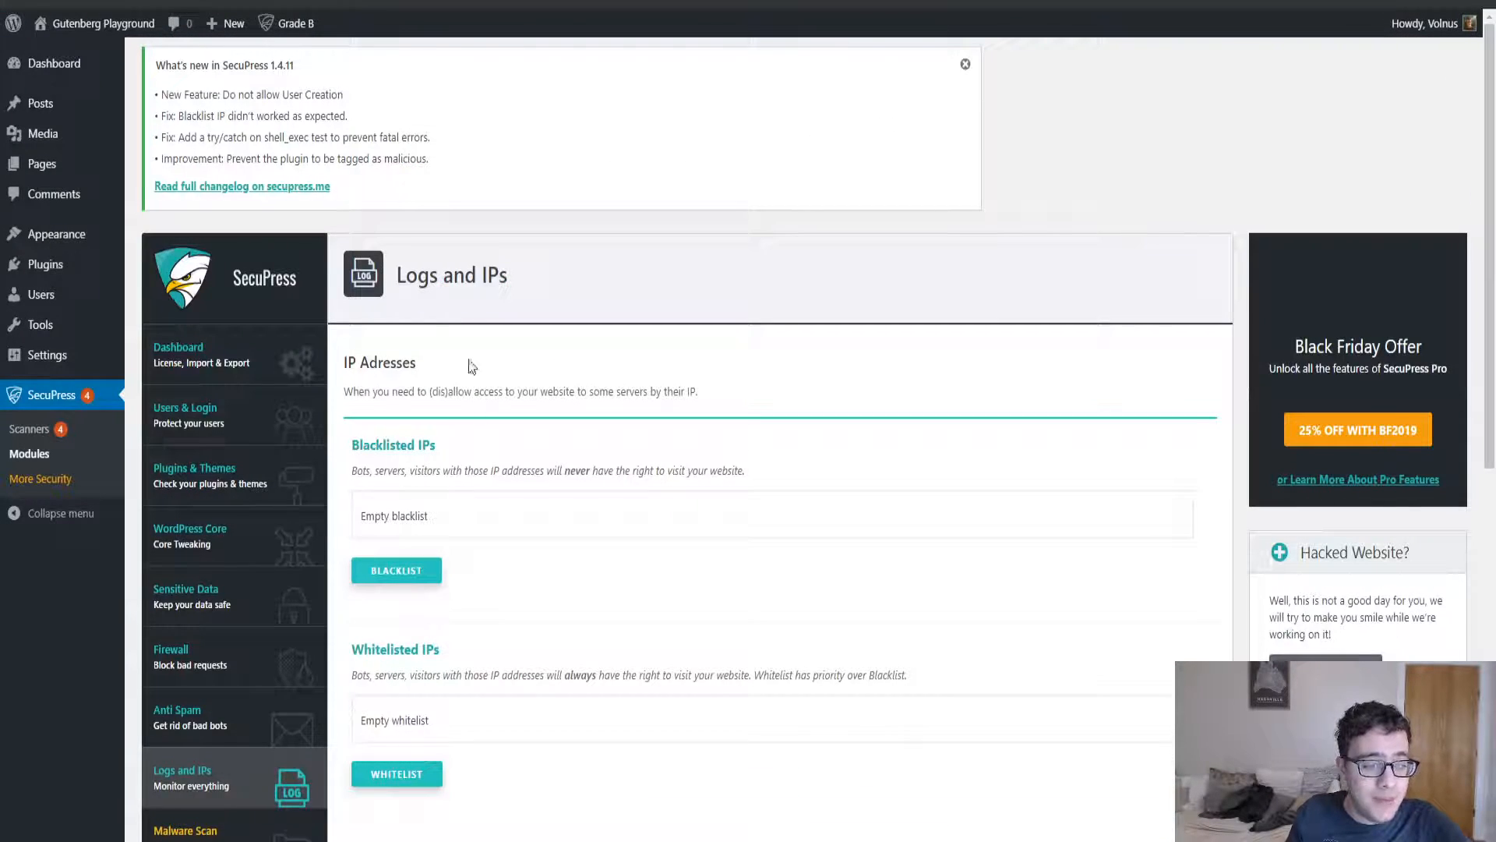
pyautogui.scroll(-2, 458, 367)
pyautogui.scroll(-3, 450, 277)
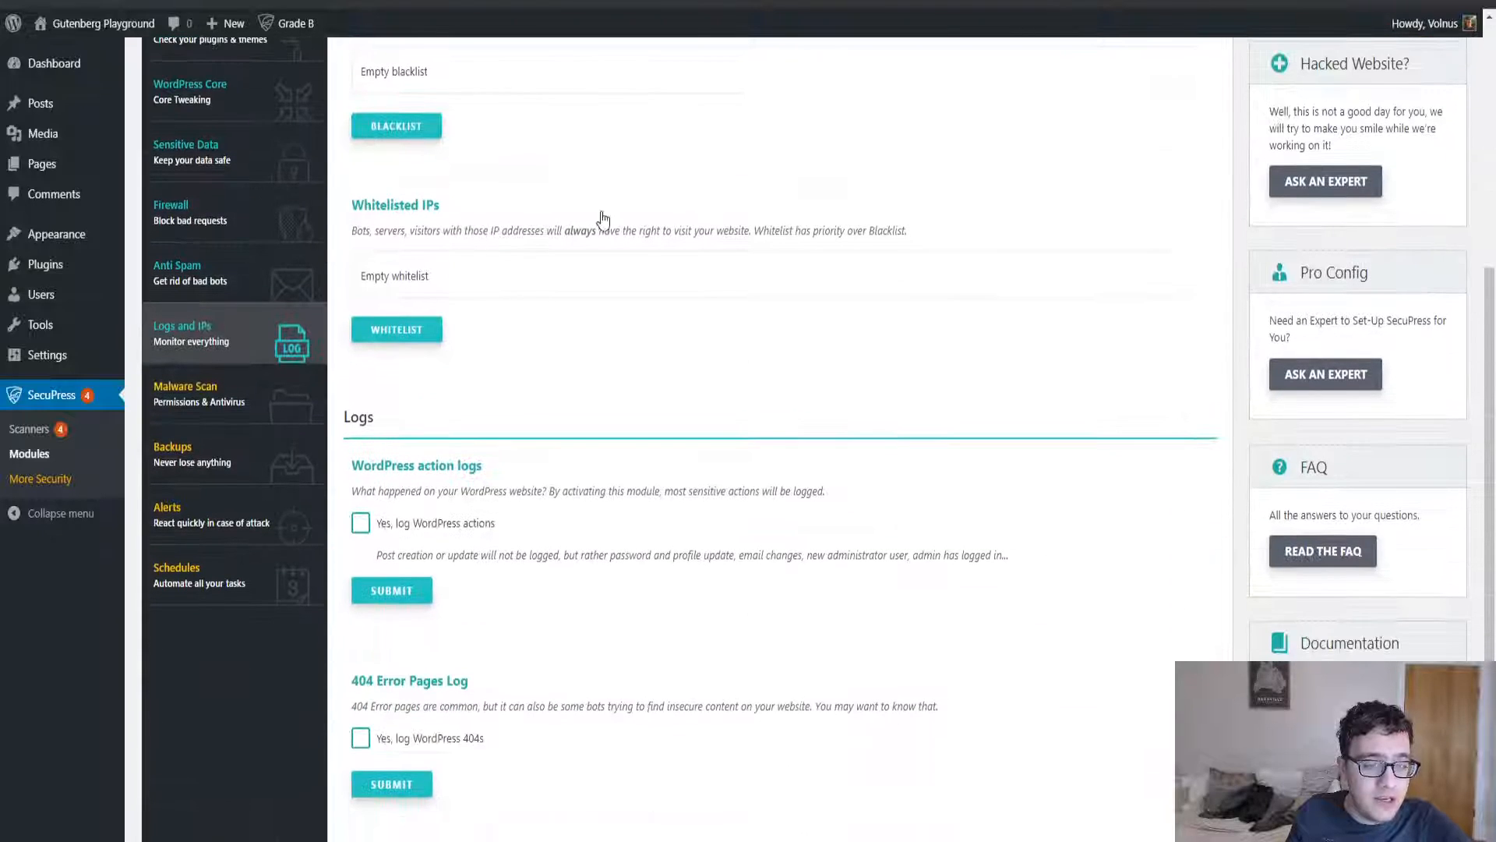
pyautogui.scroll(-2, 579, 378)
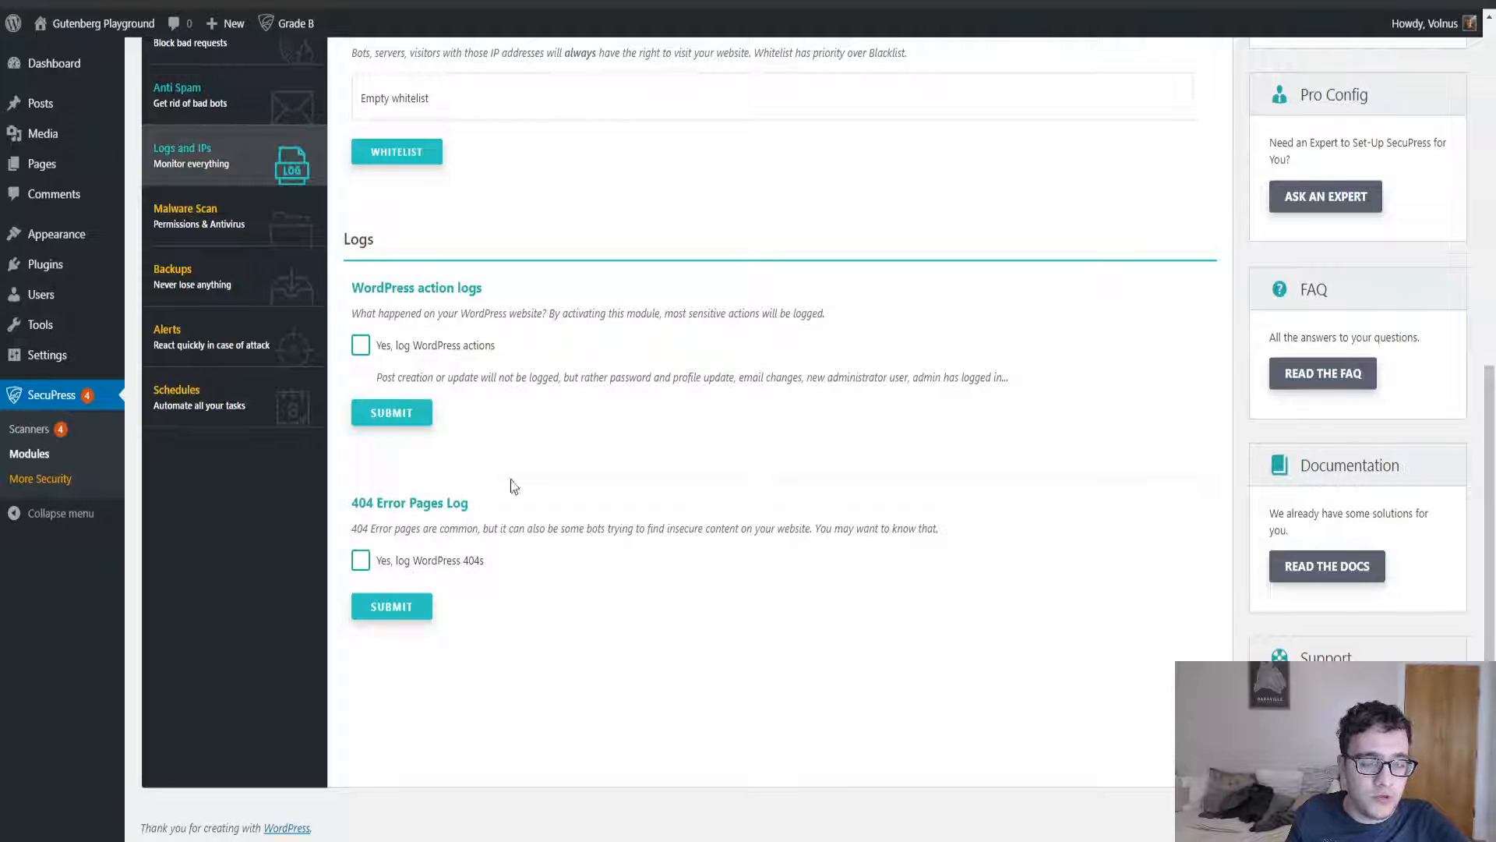
pyautogui.scroll(3, 406, 355)
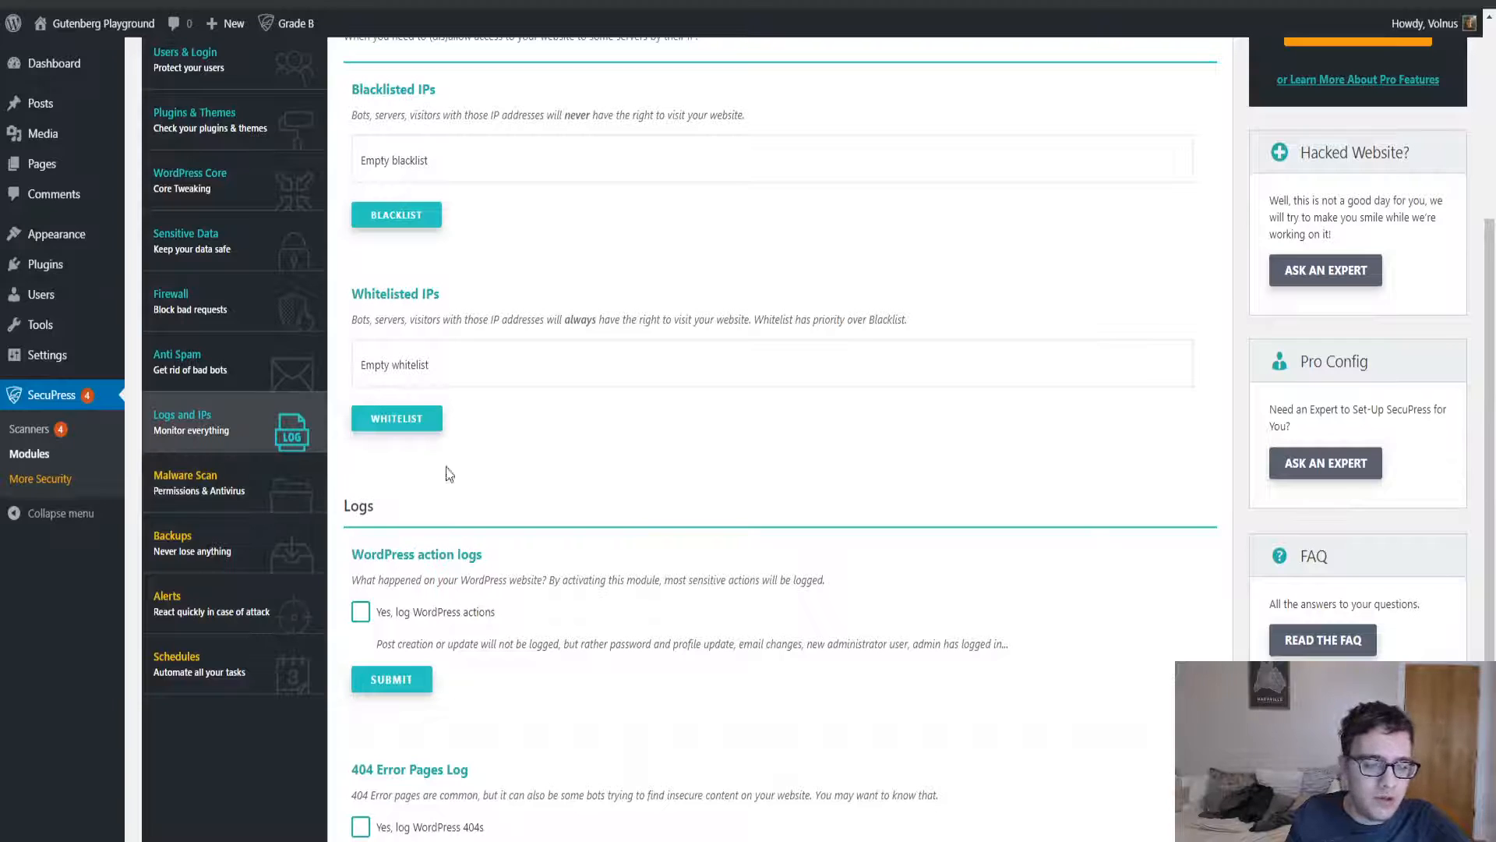
pyautogui.scroll(2, 340, 309)
pyautogui.scroll(-3, 645, 451)
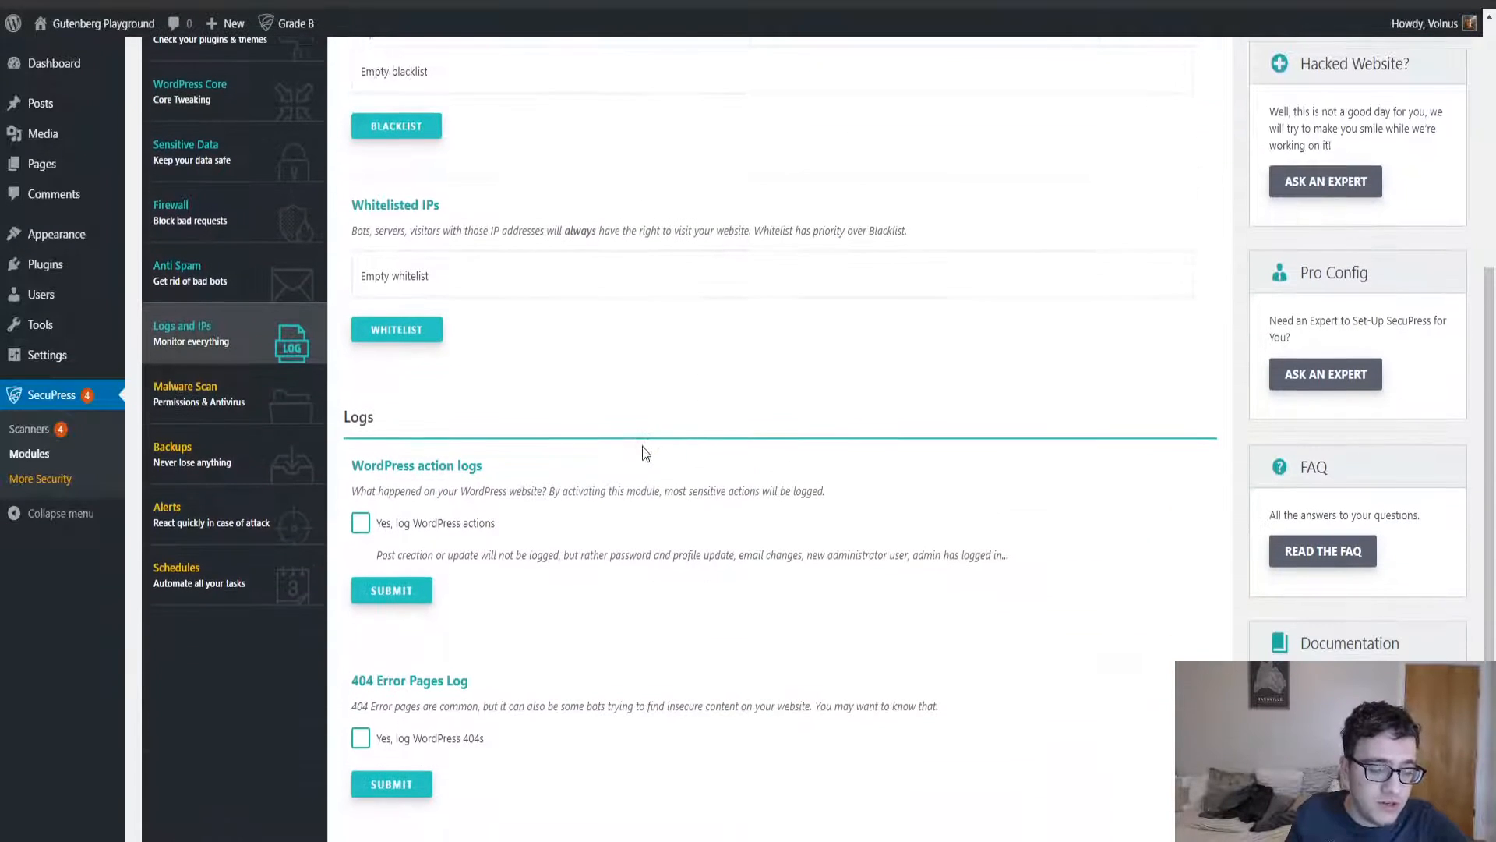
pyautogui.click(240, 409)
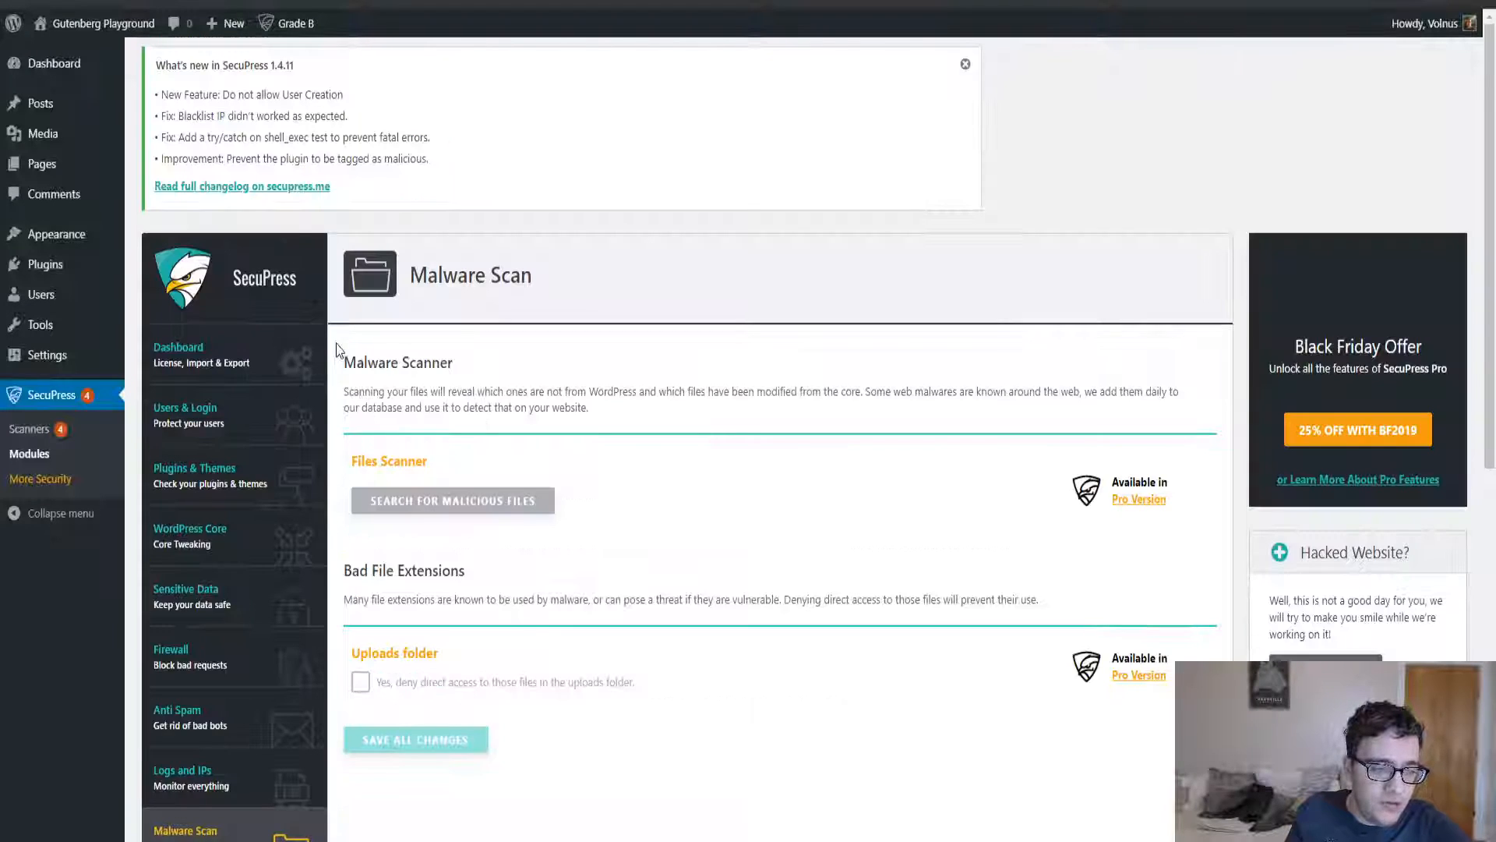
pyautogui.scroll(-4, 373, 456)
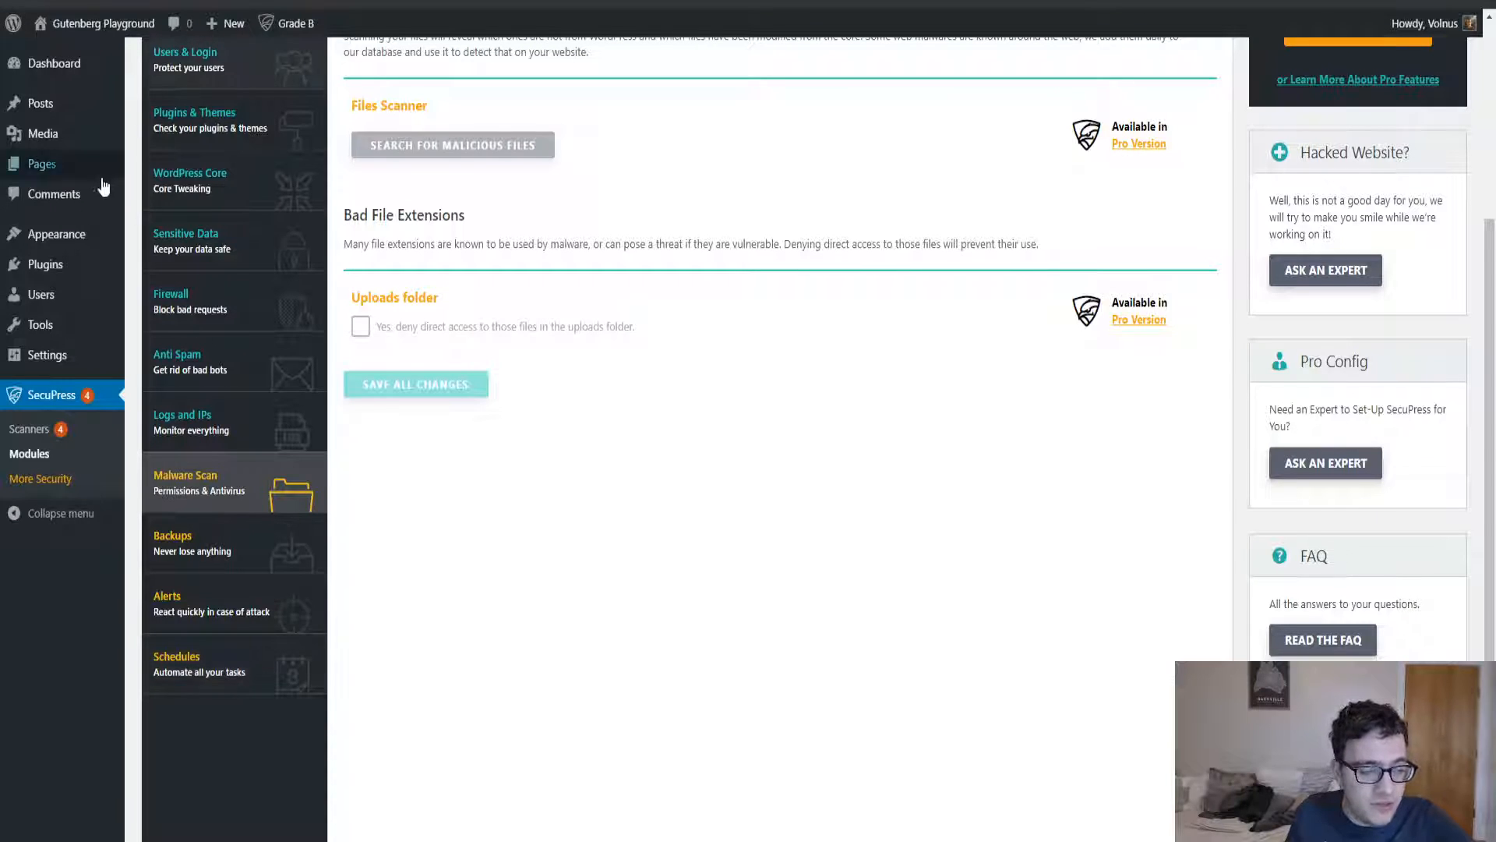
# - Open the Scanners page and examine the security report's items for each module and the overall grade
pyautogui.click(31, 429)
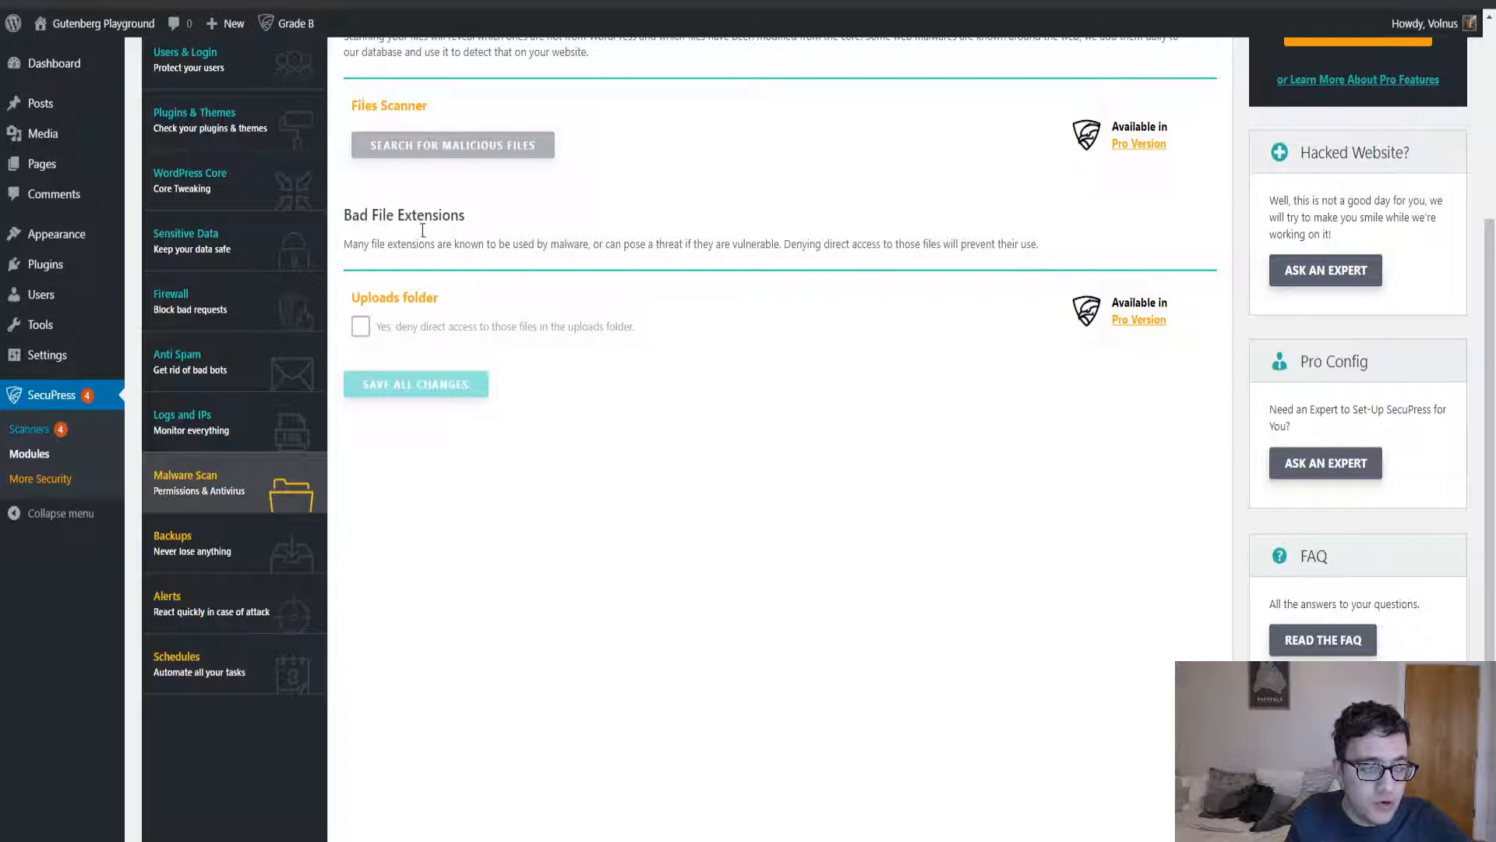
pyautogui.scroll(-3, 517, 299)
pyautogui.scroll(-20, 495, 323)
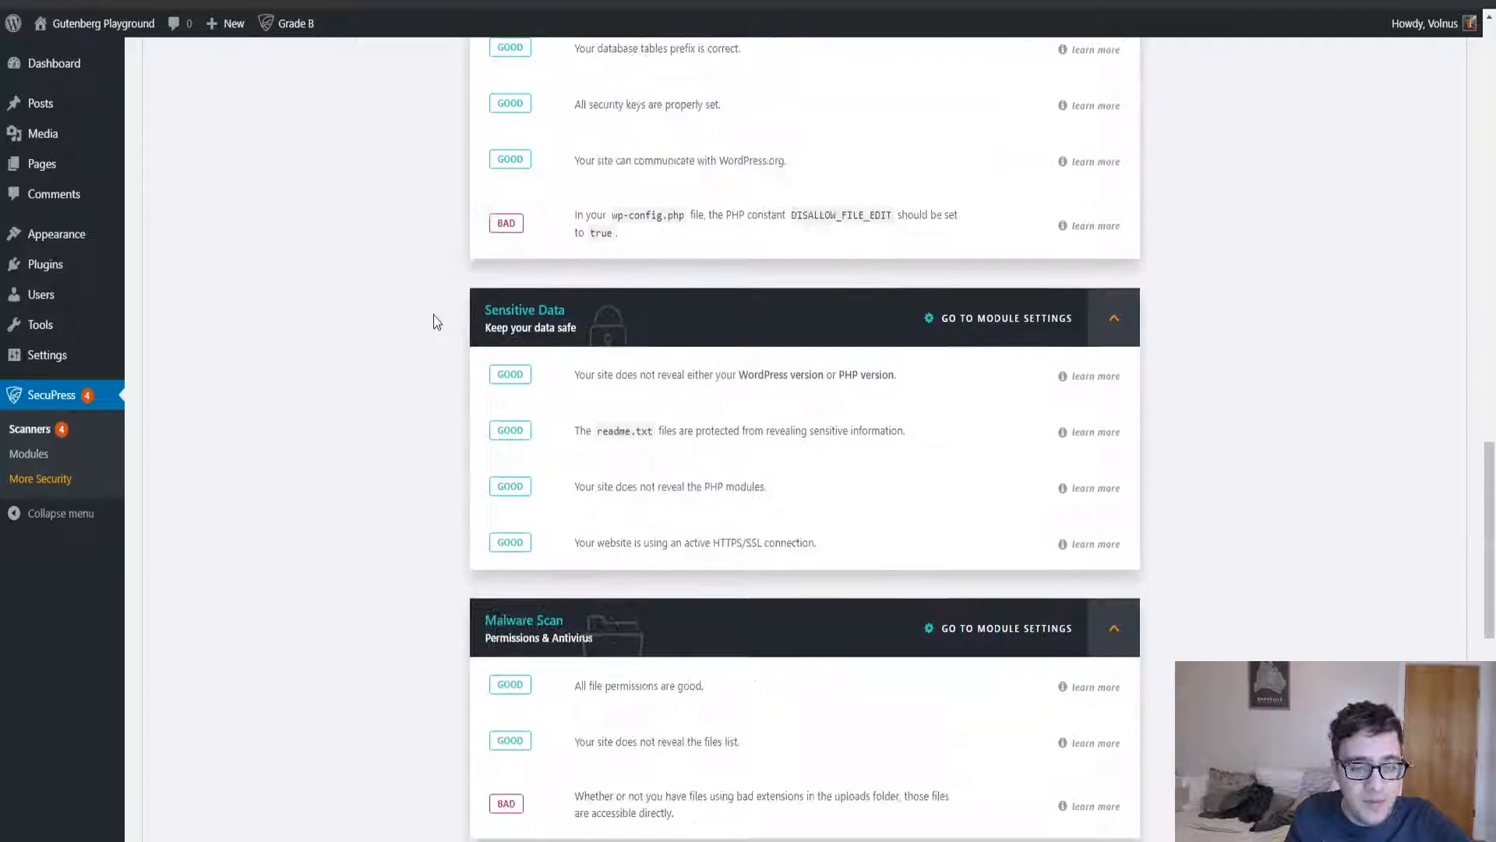
pyautogui.scroll(-9, 373, 328)
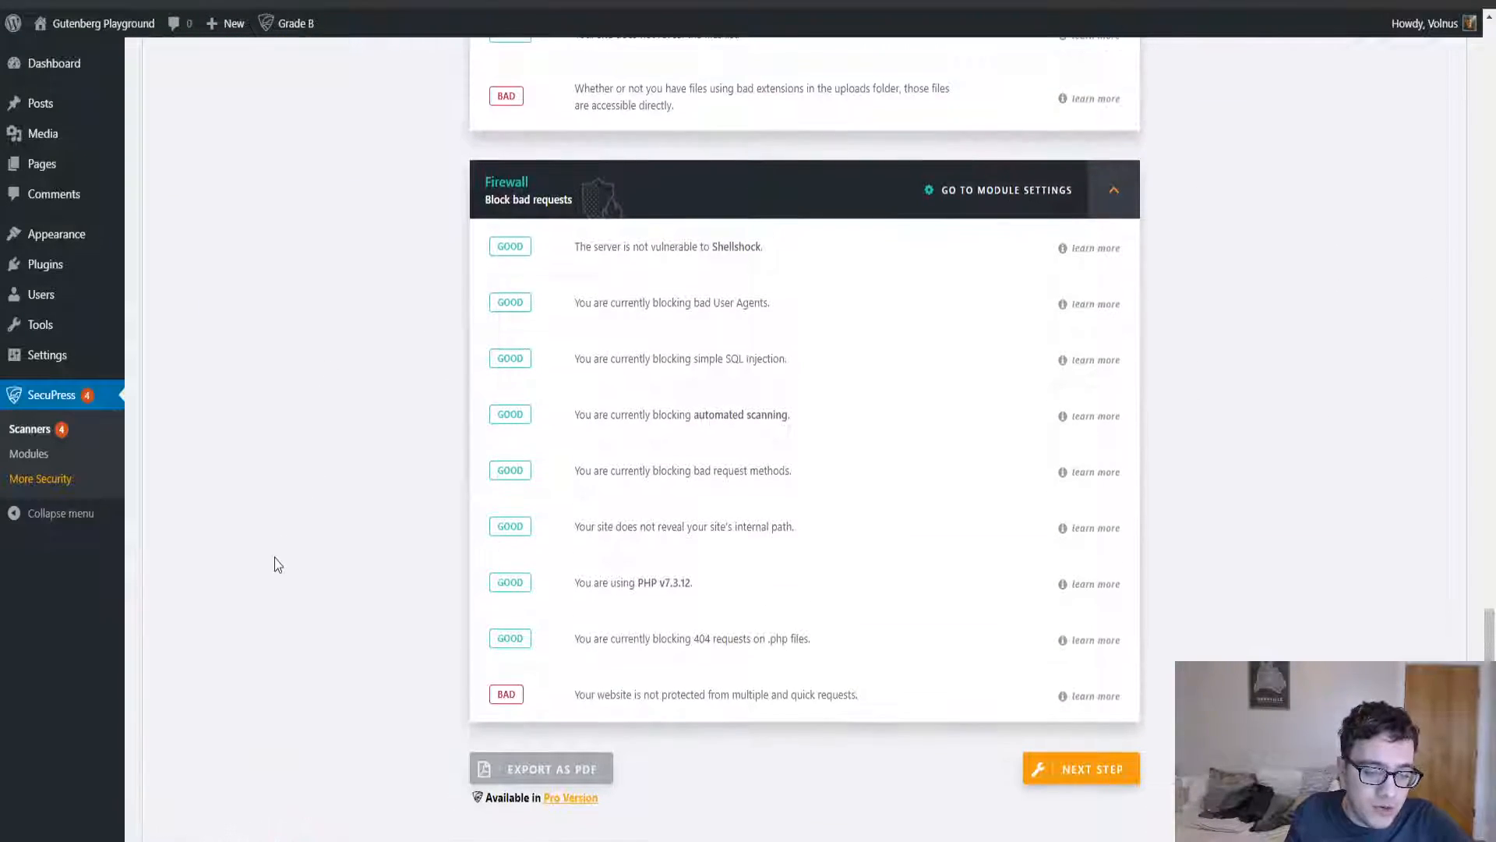
pyautogui.scroll(20, 297, 207)
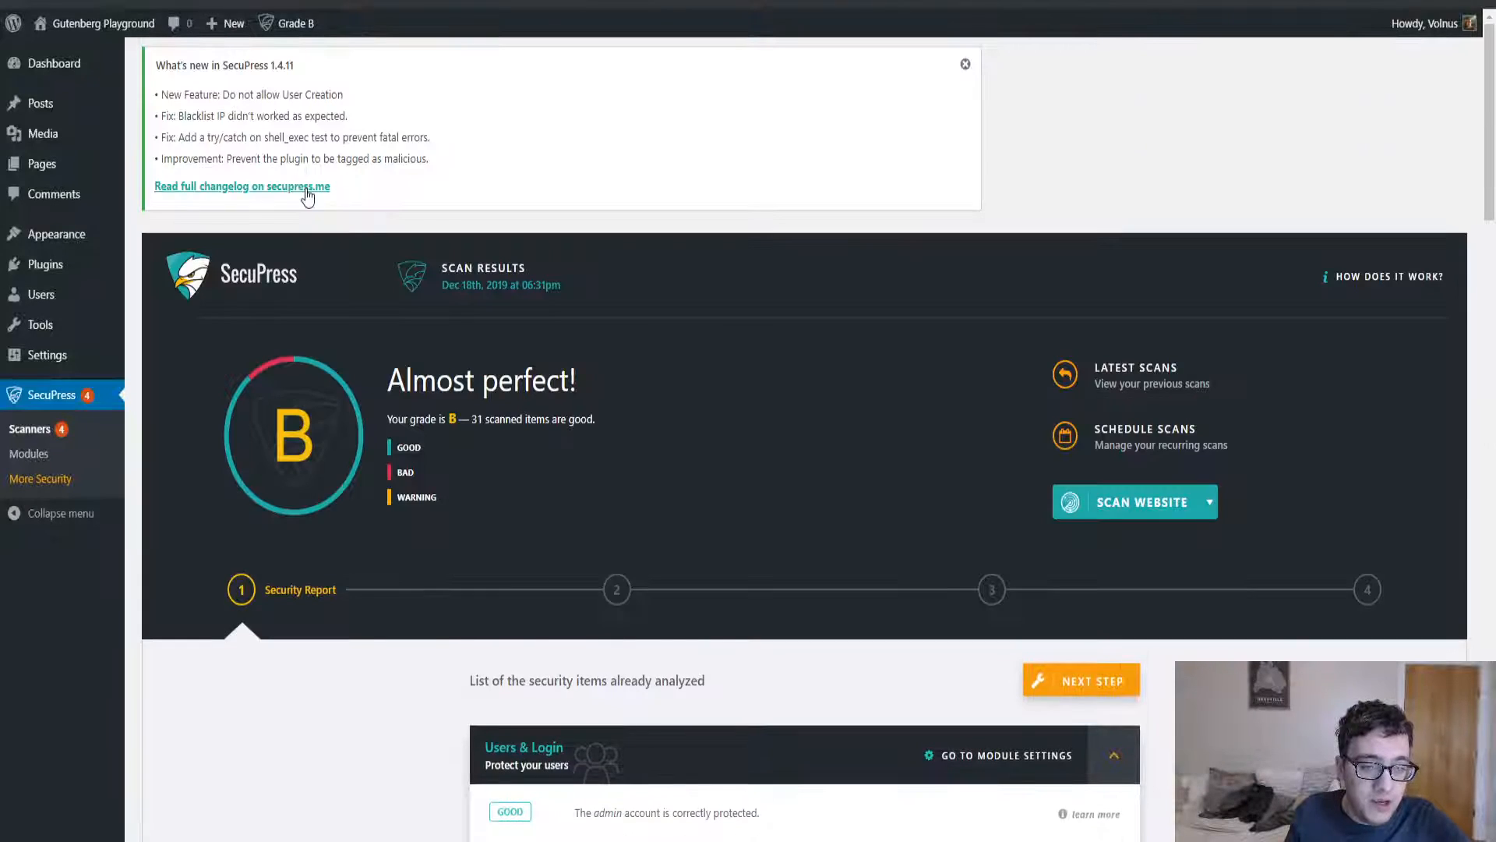